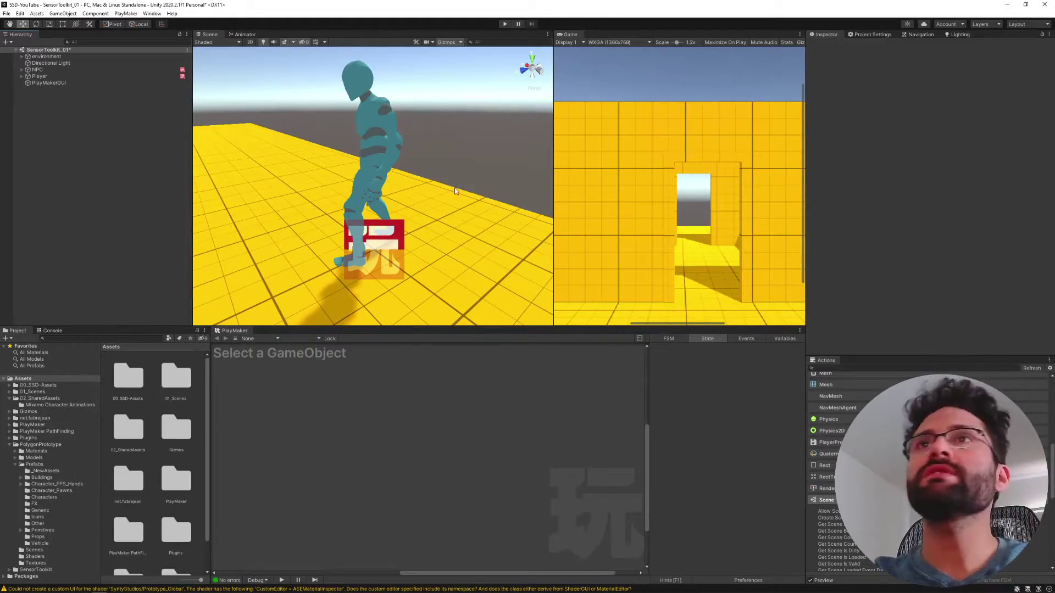
Examine the scene's environment, the NPC, and the Player with its movement FSM and Main Camera.
middle_click_drag(316, 247, 364, 212)
scroll(372, 194, "down", 5)
right_click_drag(371, 193, 300, 184)
left_click(54, 58)
middle_click_drag(300, 184, 520, 269)
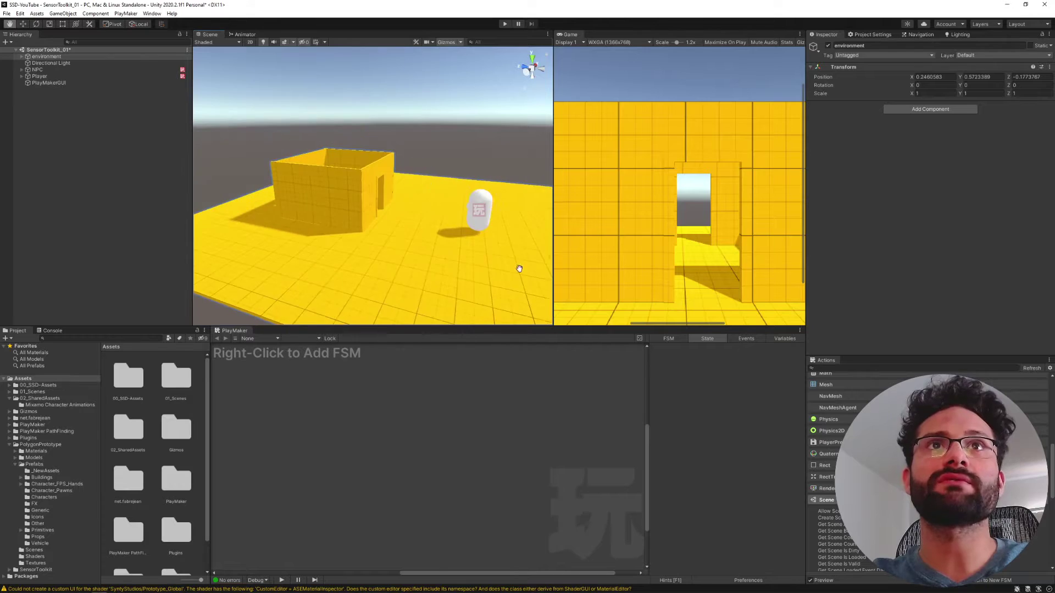
right_click_drag(440, 205, 567, 243)
key("w")
key("w")
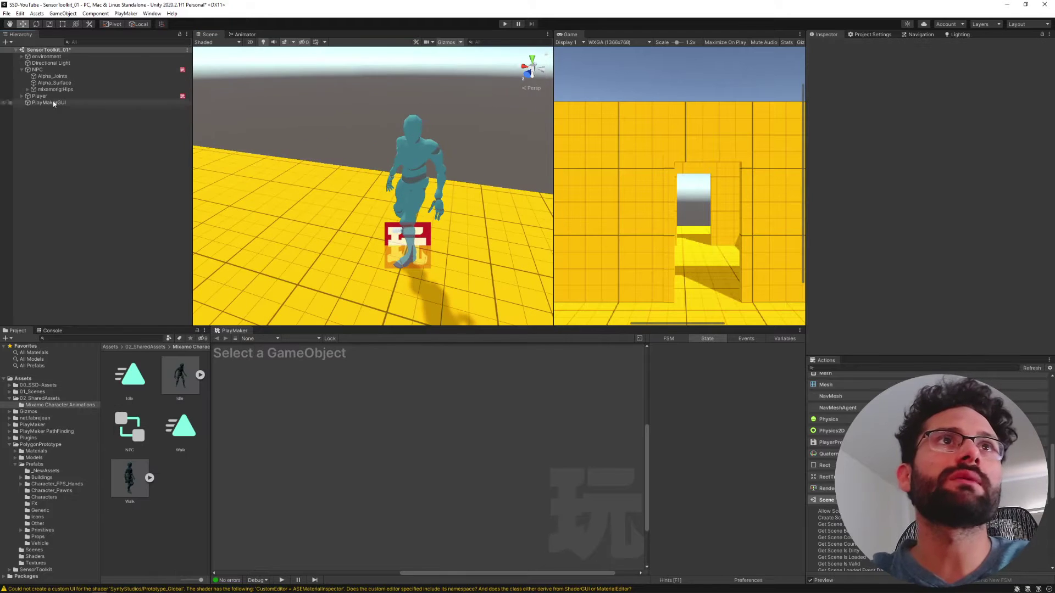
left_click(40, 96)
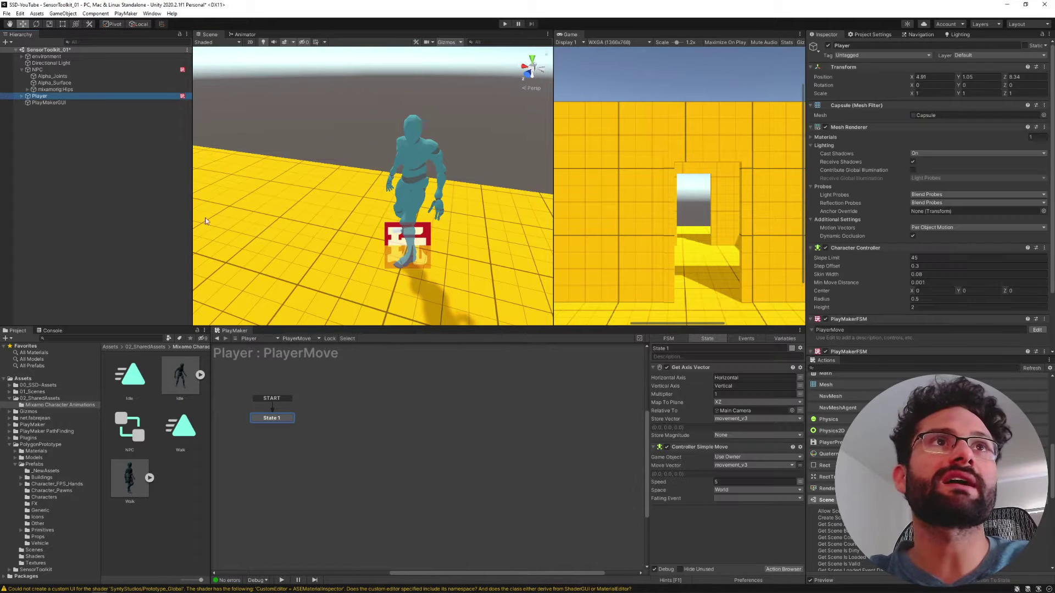
left_click(21, 96)
left_click(53, 103)
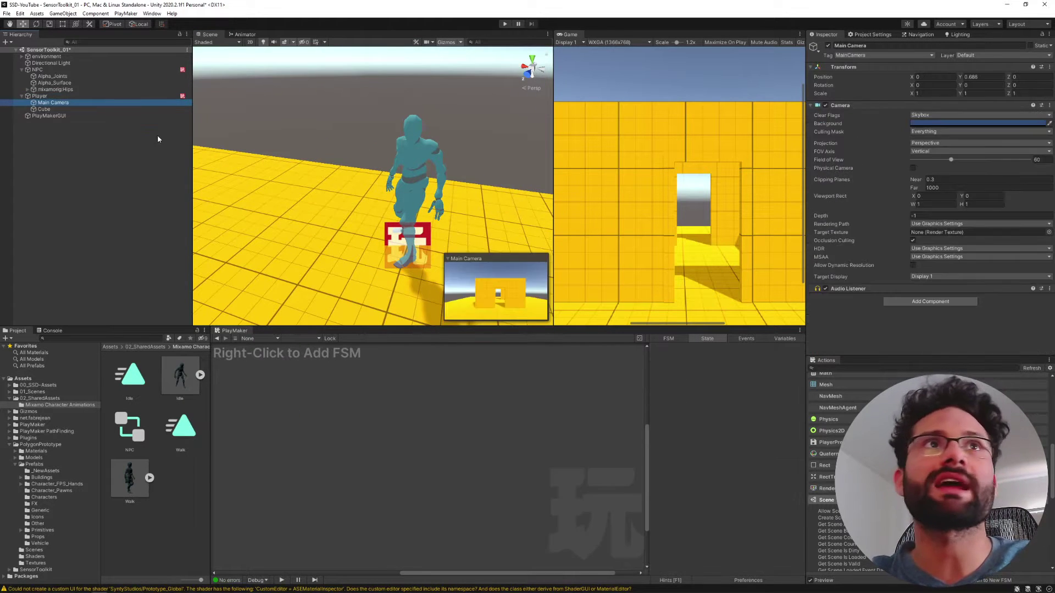
left_click(39, 96)
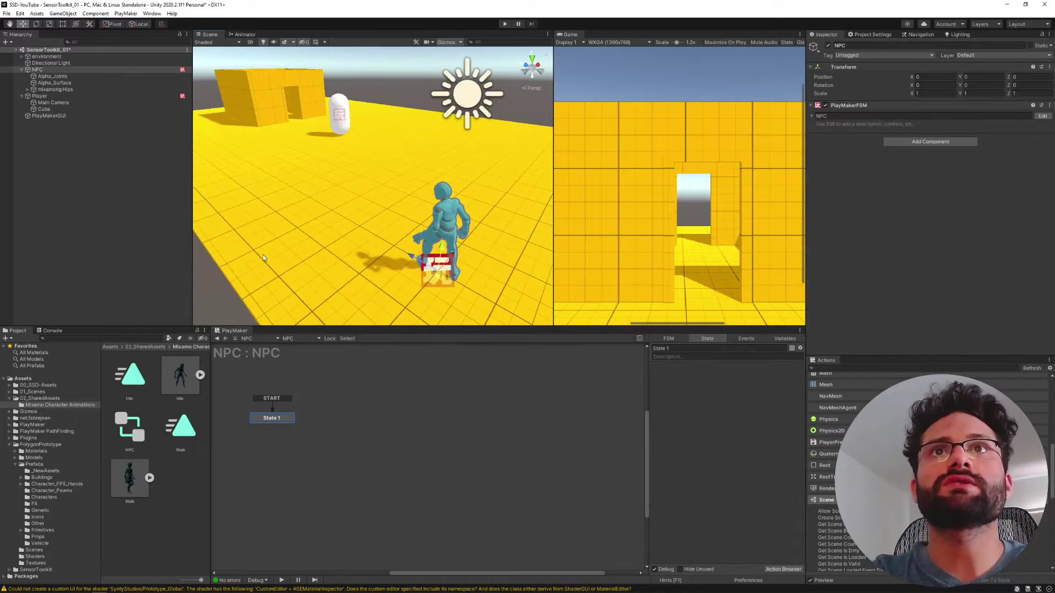
Add an Animator Play action to State 1 of the NPC's FSM, together with the Animator component it requires.
left_click(853, 117)
left_click(1044, 117)
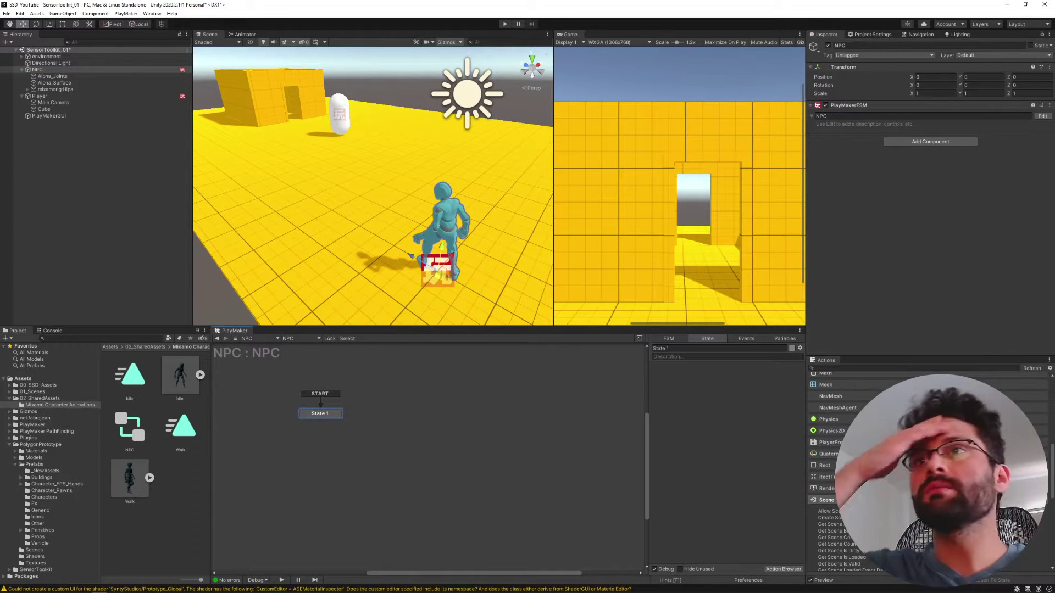
left_click(840, 368)
type("animator pla")
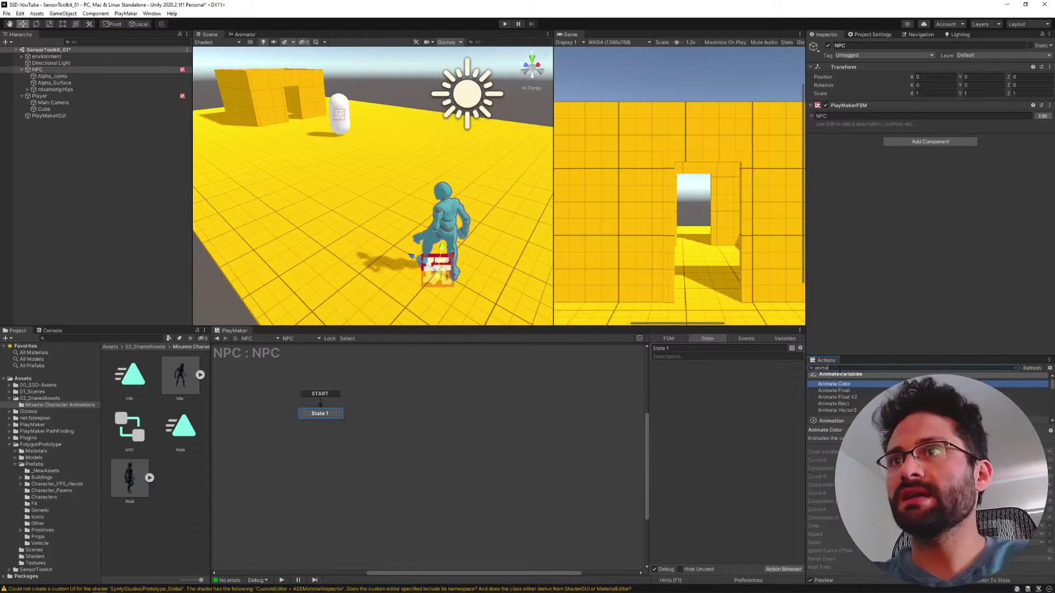
key("Return")
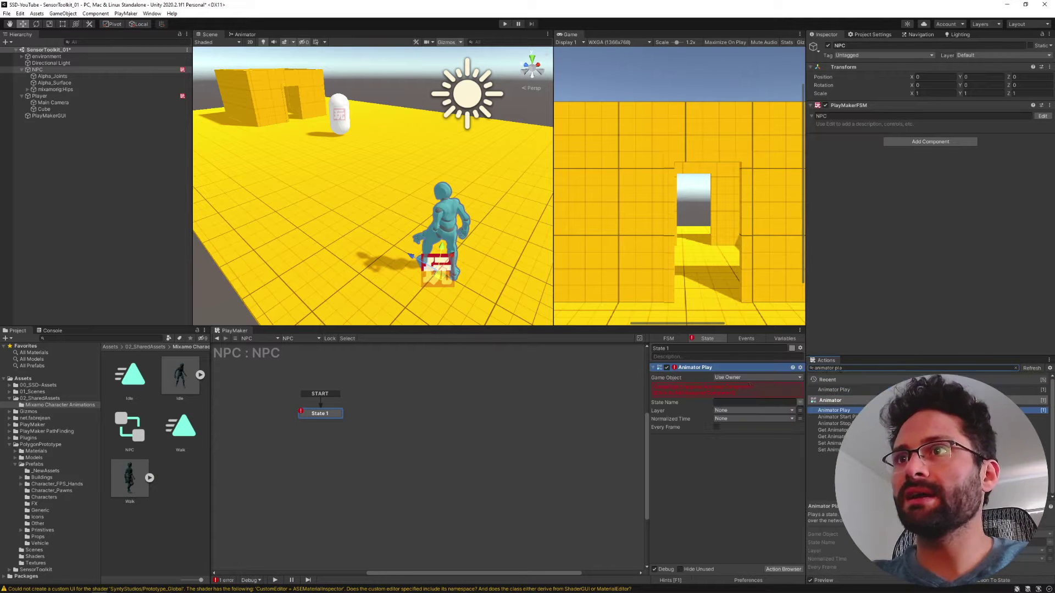
left_click(725, 390)
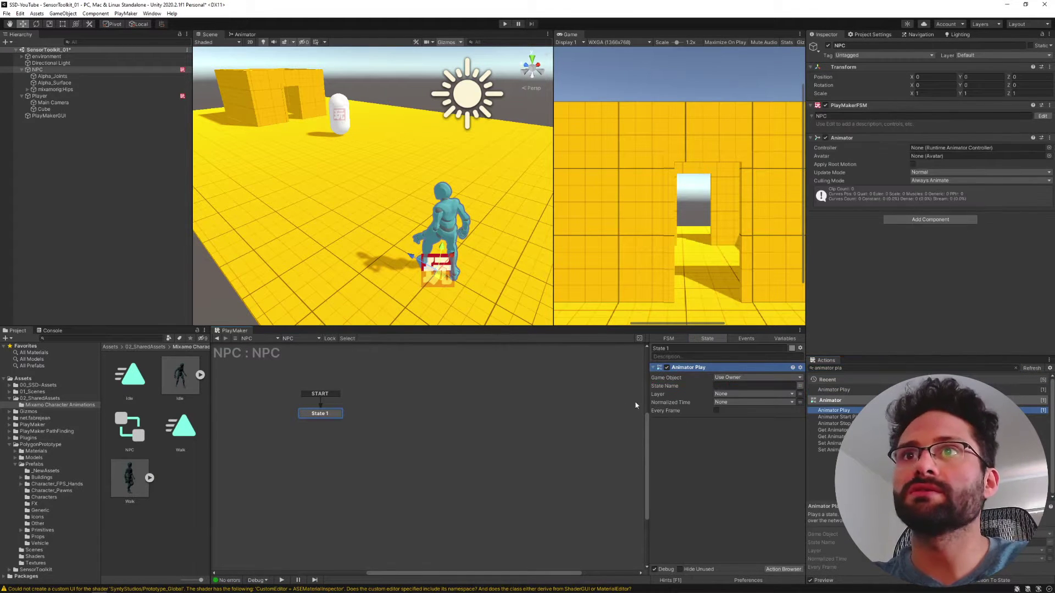
Set the Animator Play state name to Idle and assign the NPC controller to the NPC's Animator component.
left_click(734, 386)
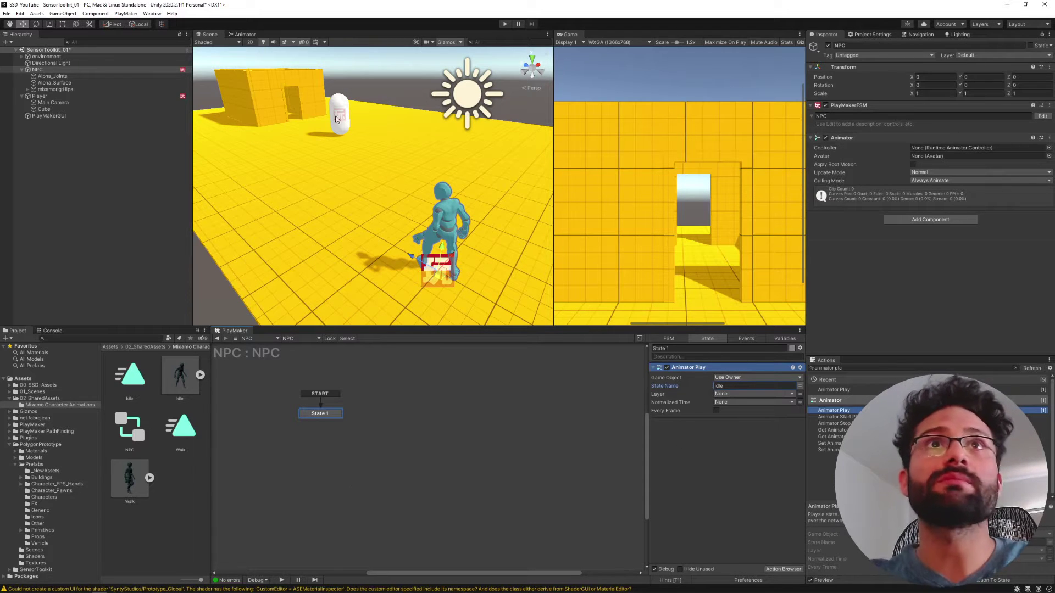
left_click(245, 34)
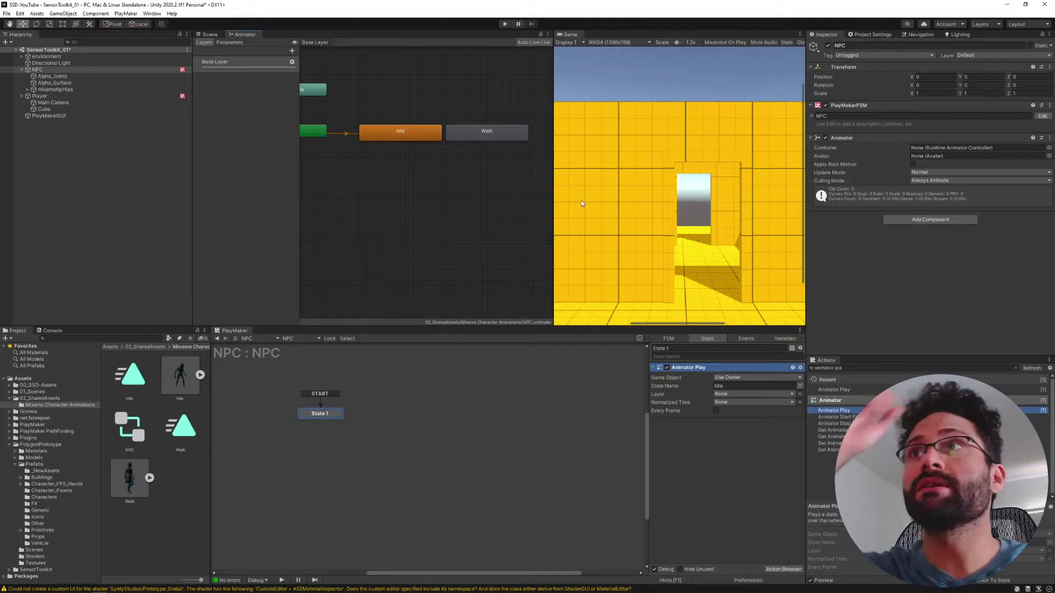
left_click_drag(130, 427, 969, 149)
left_click(209, 34)
Add a Bool Test action to State 1 and place it below Animator Play.
left_click(857, 368)
type("biool")
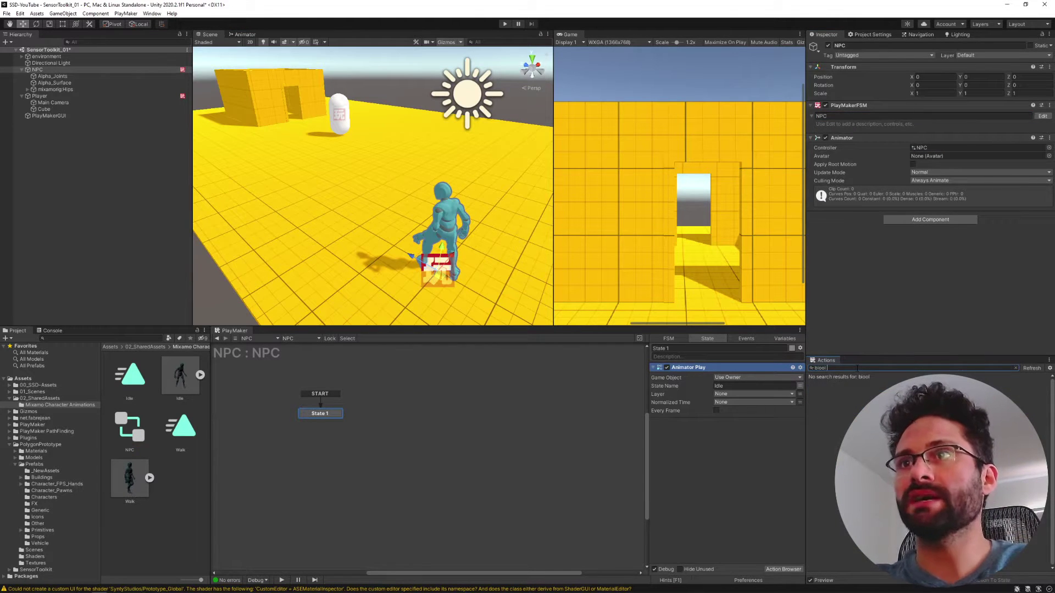
key("ctrl+a")
type("bool test")
key("Return")
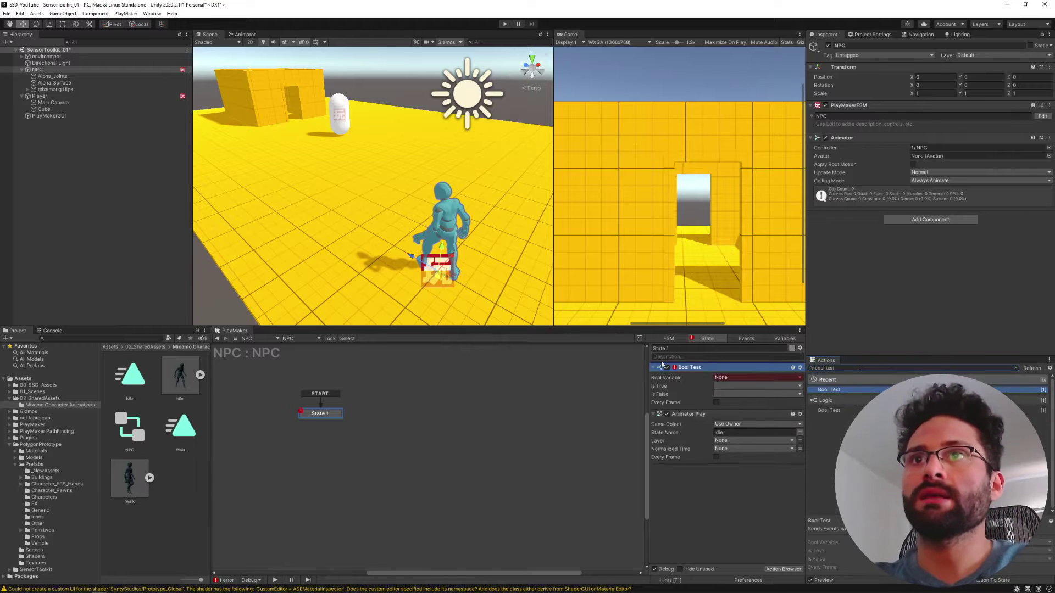
left_click_drag(683, 366, 687, 423)
Create a new variable named canSeePlayer as the Bool Test's bool variable.
left_click(755, 433)
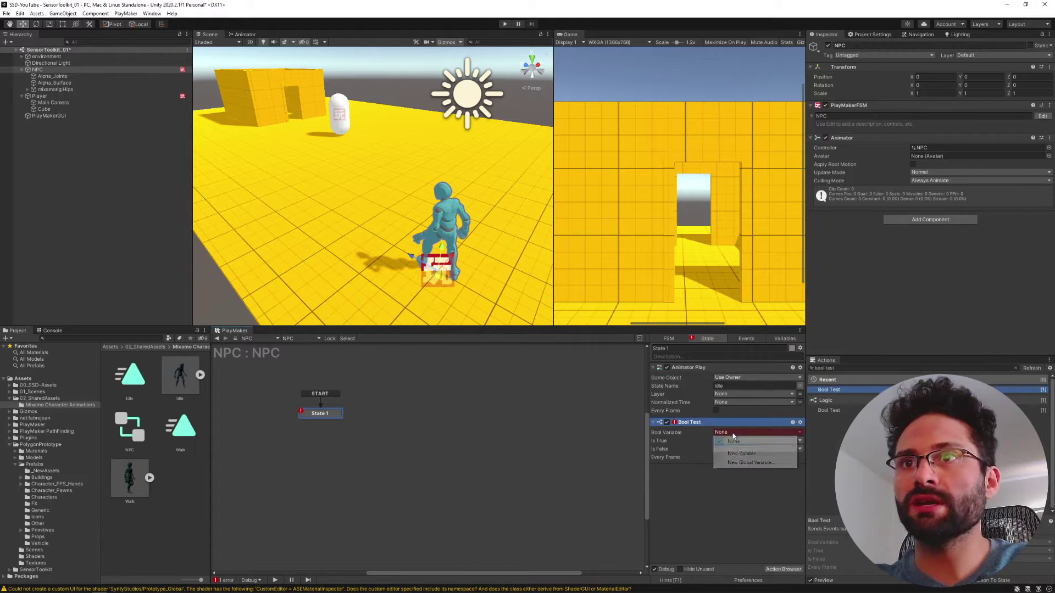
left_click(742, 454)
type("canSeePlayer")
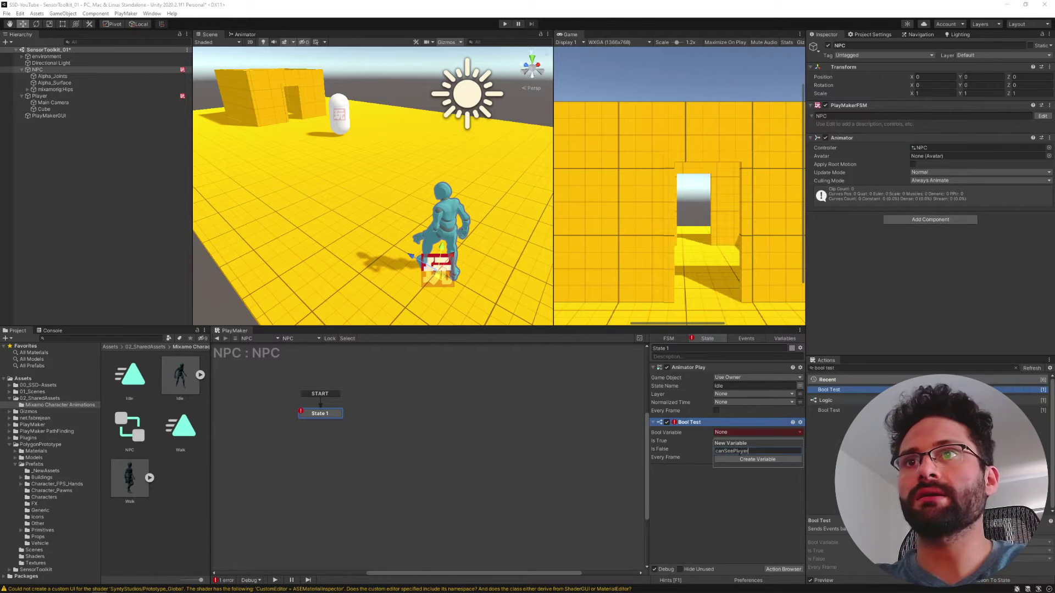
key("Return")
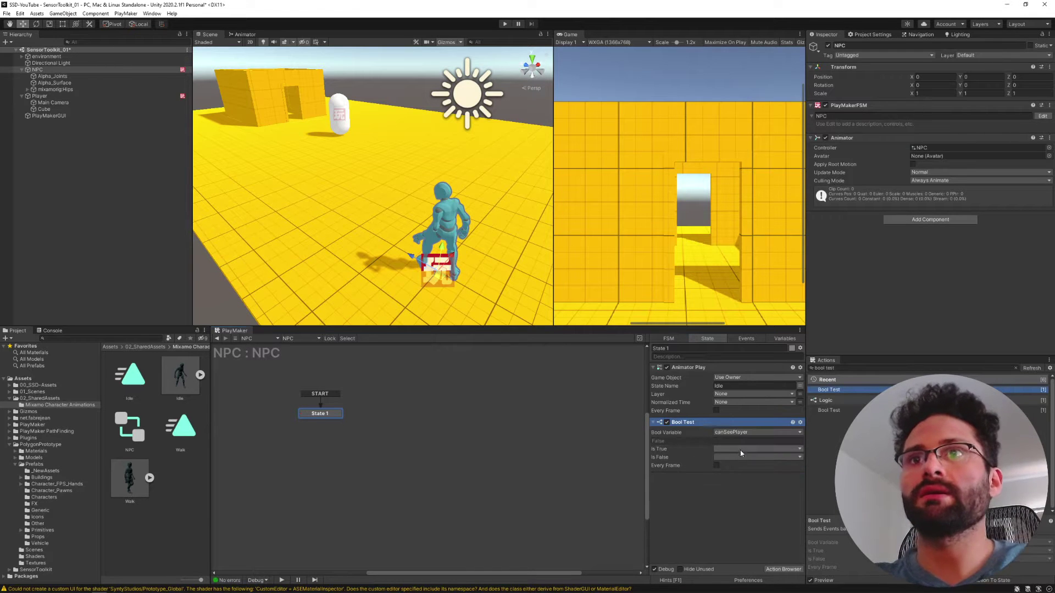
Create a new event named true for the Bool Test's Is True result and link its transition to a new state.
left_click(724, 448)
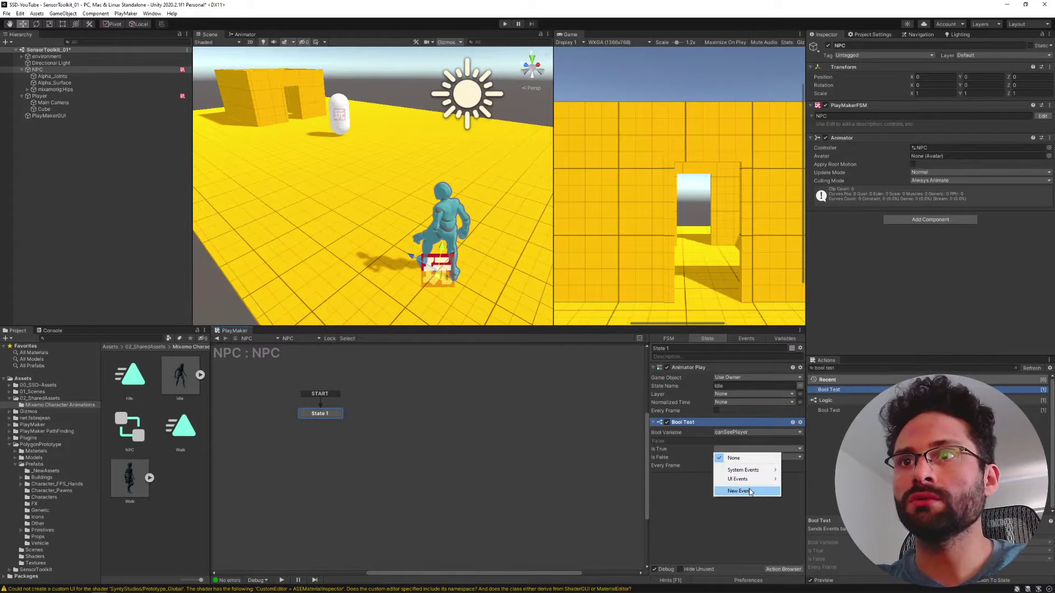
left_click(753, 491)
type("next")
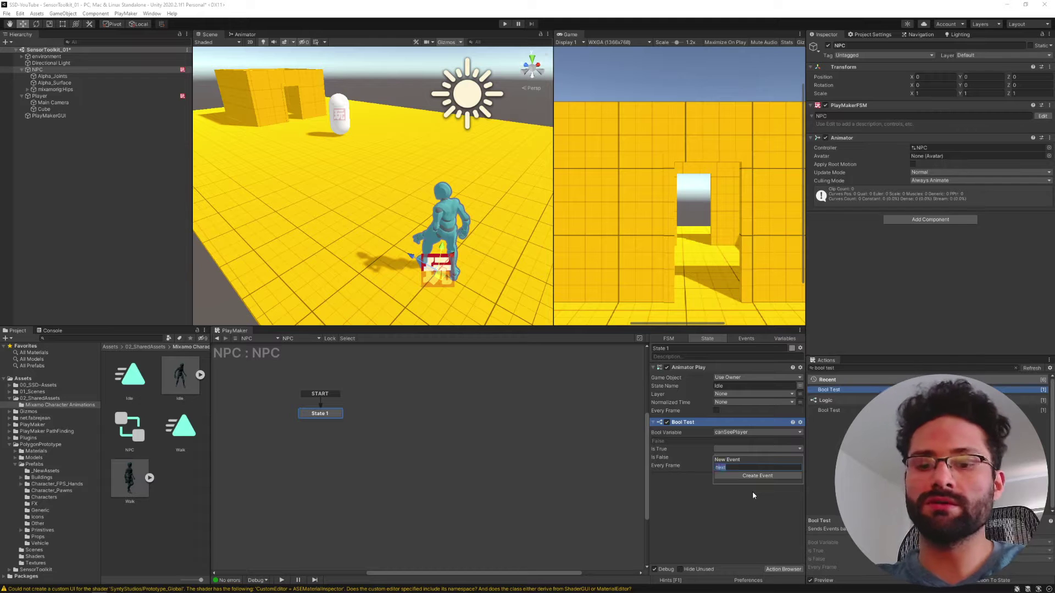
type("rue")
key("Return")
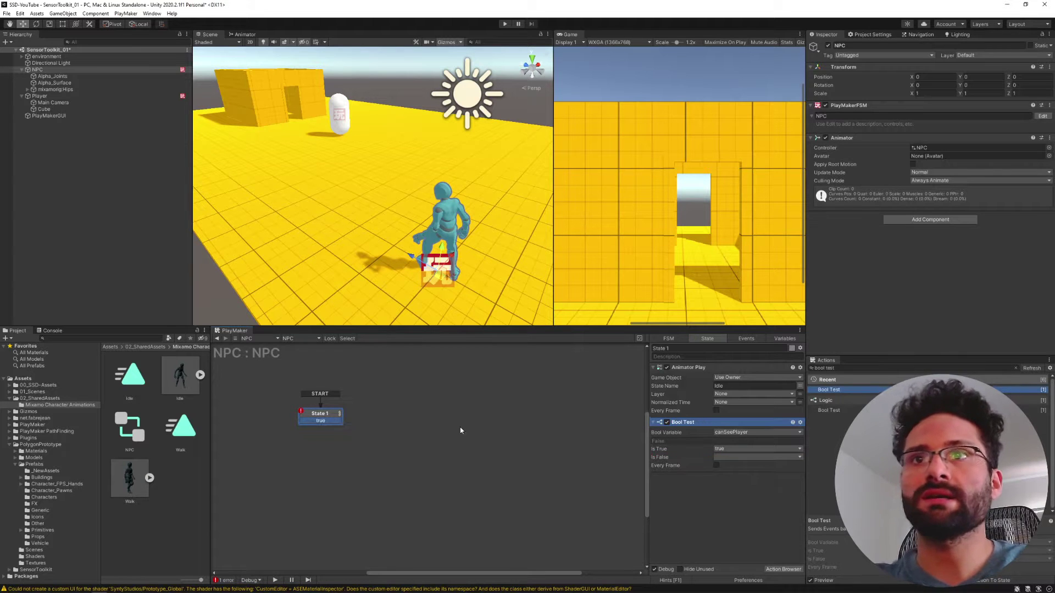
left_click_drag(332, 427, 370, 408)
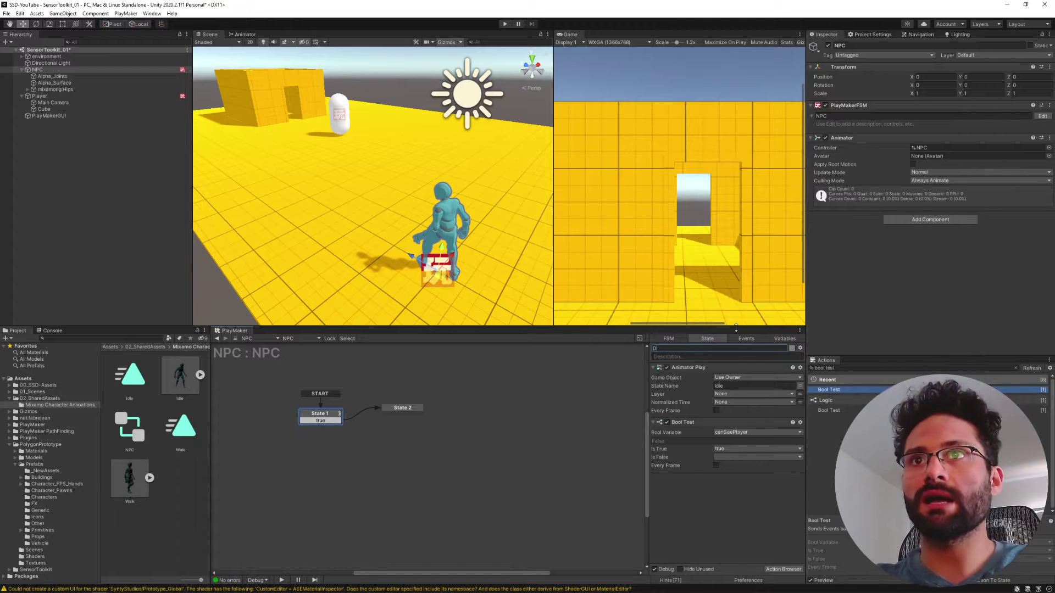
Rename the first state Idle and the second state Follow, and enable Every Frame on the Idle state's Bool Test.
key("BackSpace")
left_click(403, 408)
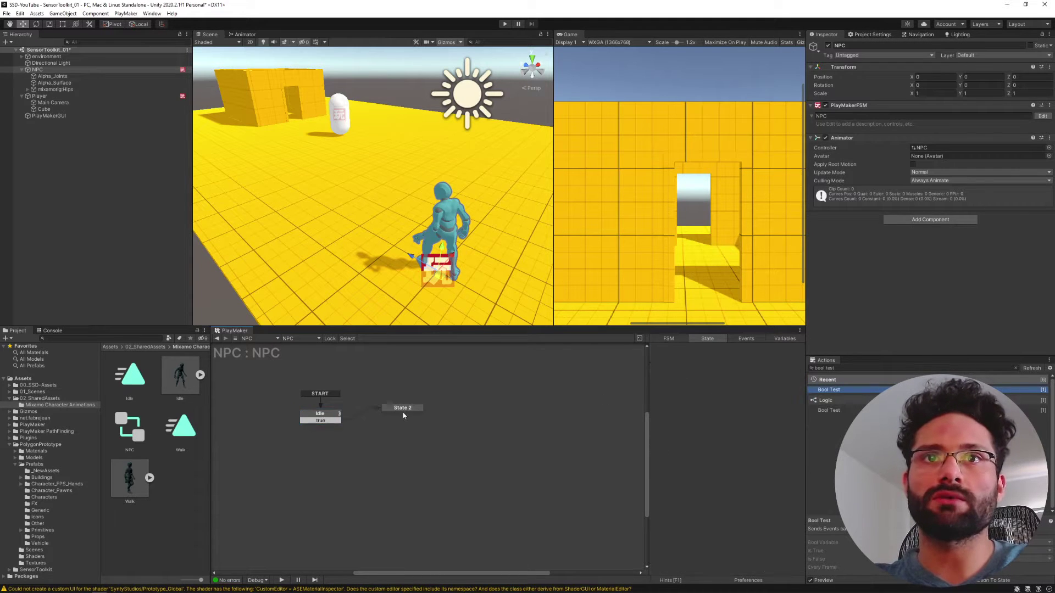
type("Fol")
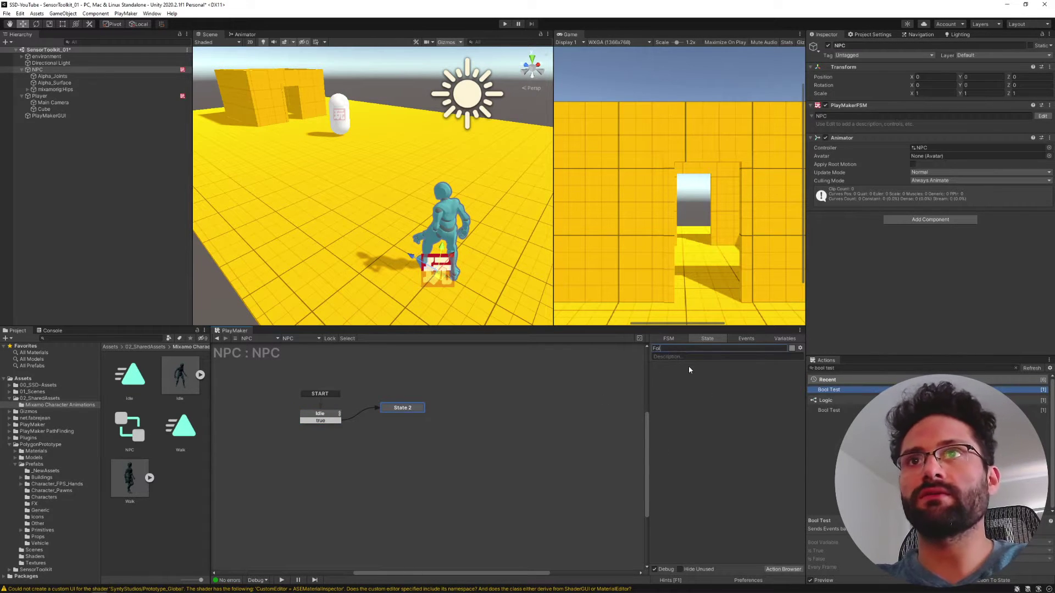
type("low")
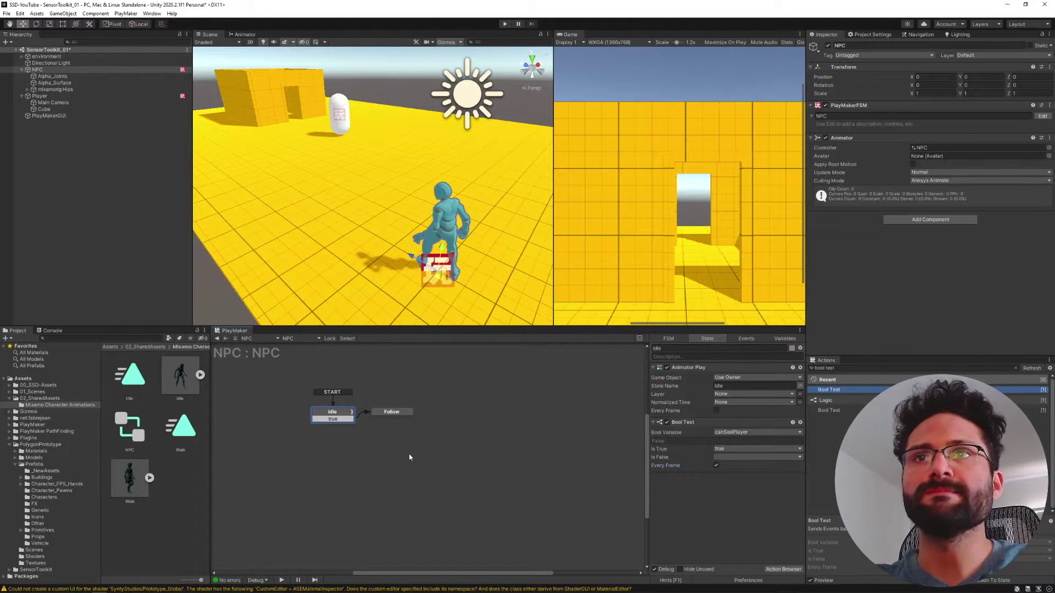
Copy the Animator Play action from the Idle state into Follow and set its state name to Walk.
left_click(387, 412)
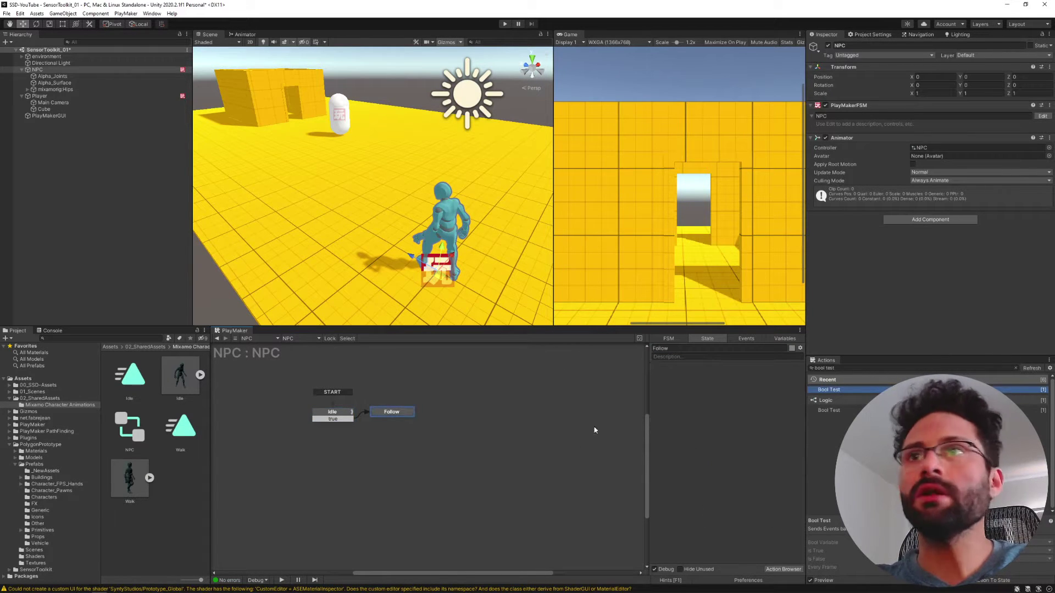
left_click(317, 417)
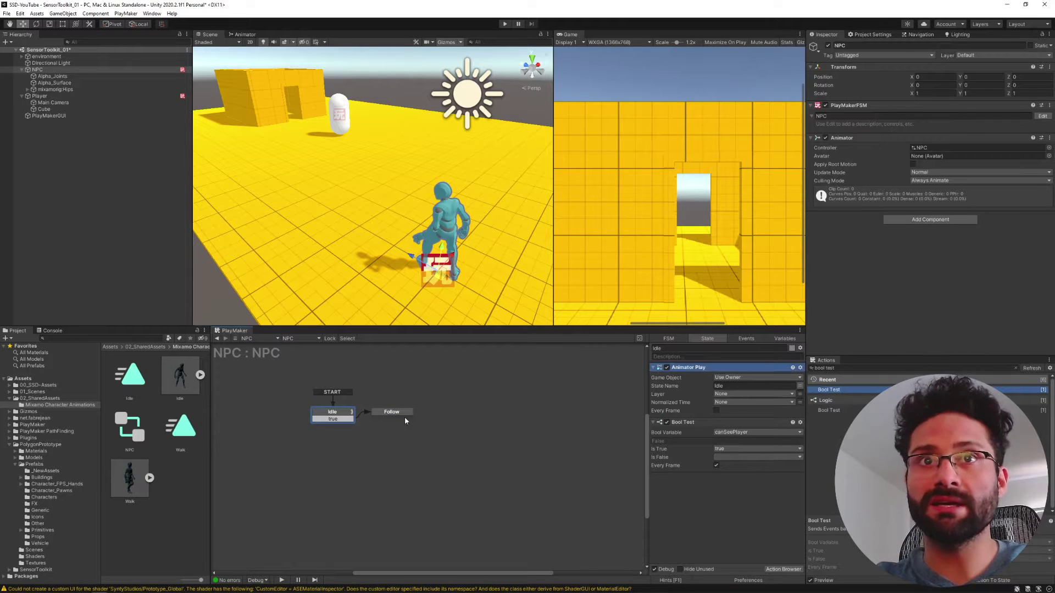
left_click(477, 430)
left_click(391, 415)
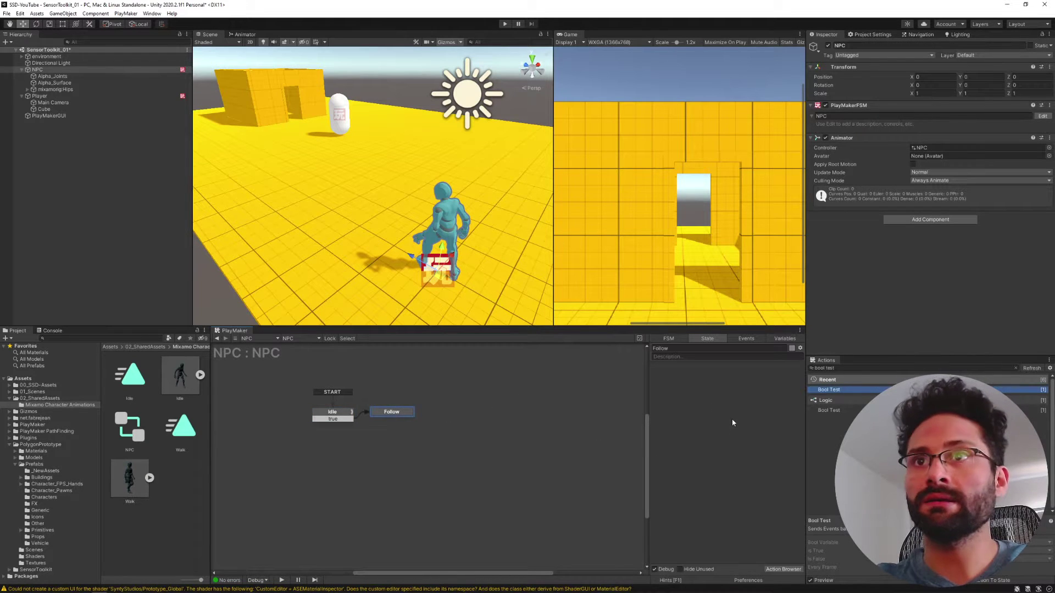
key("ctrl+v")
left_click(732, 388)
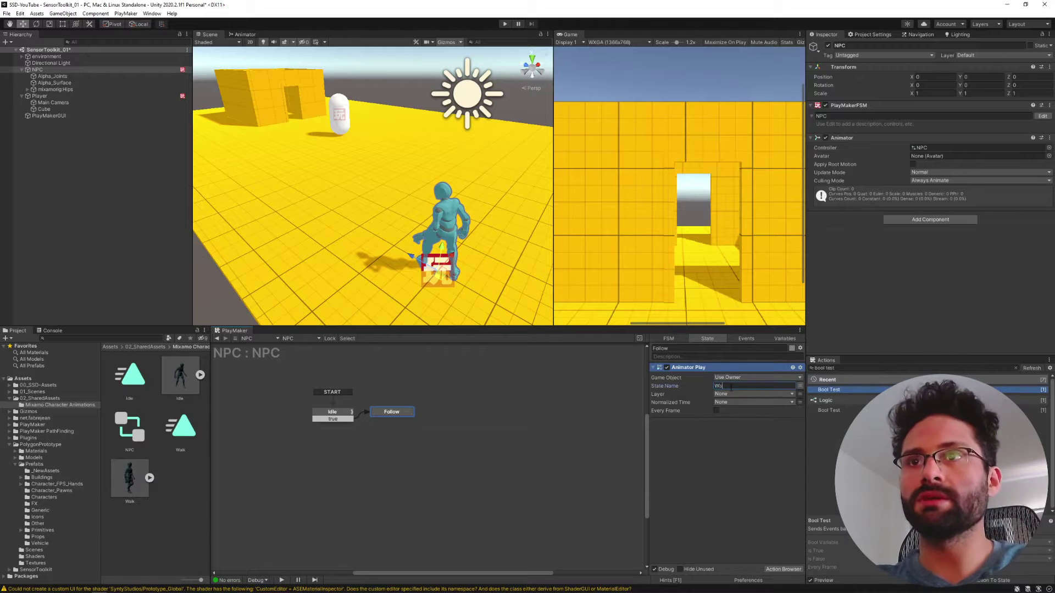
Add a Get Distance action to the Follow state below Animator Play.
left_click(846, 368)
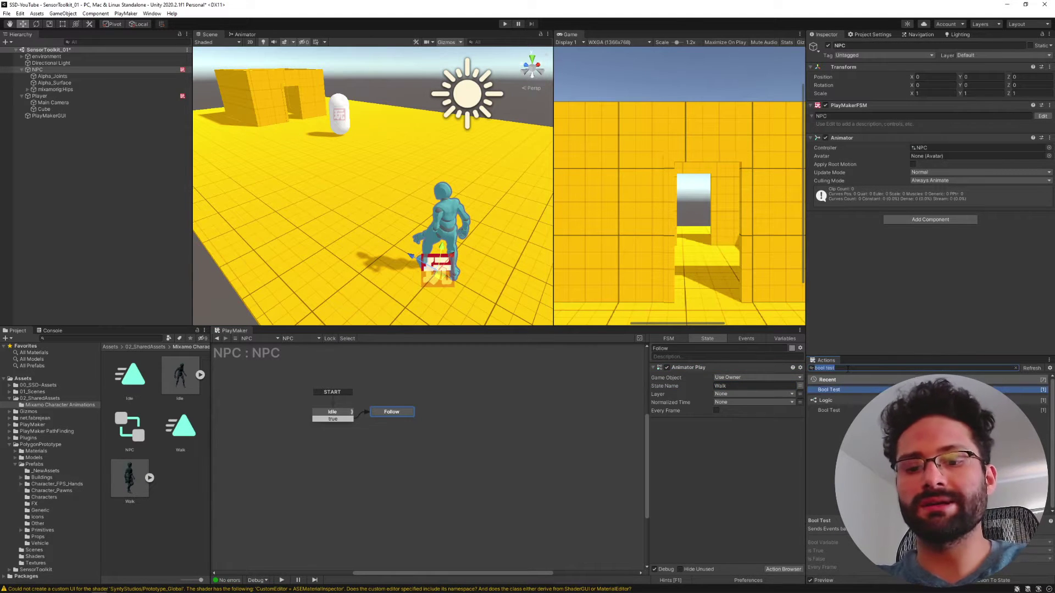
type("get dist")
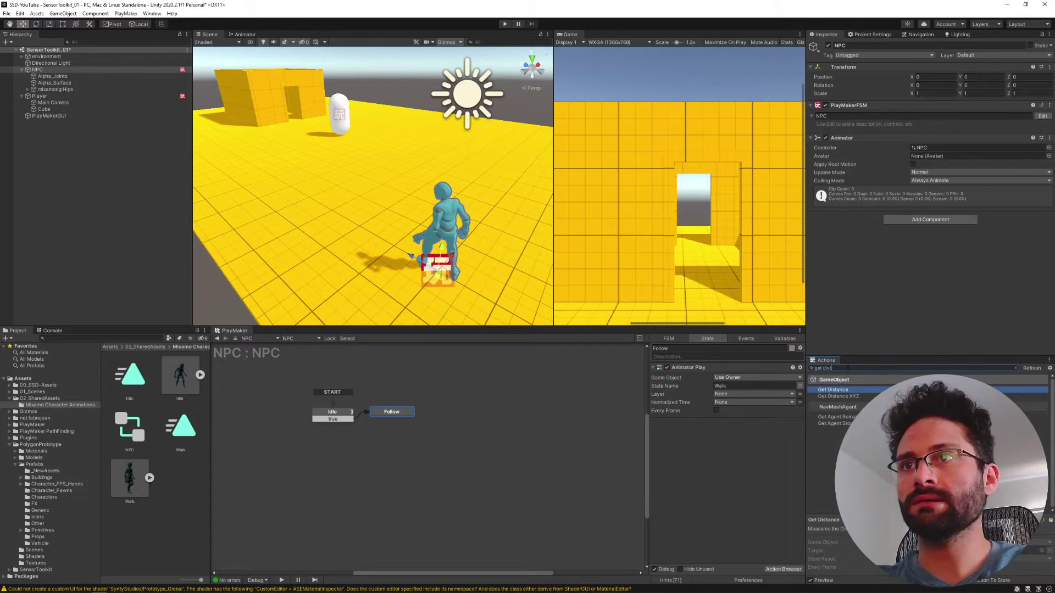
key("Return")
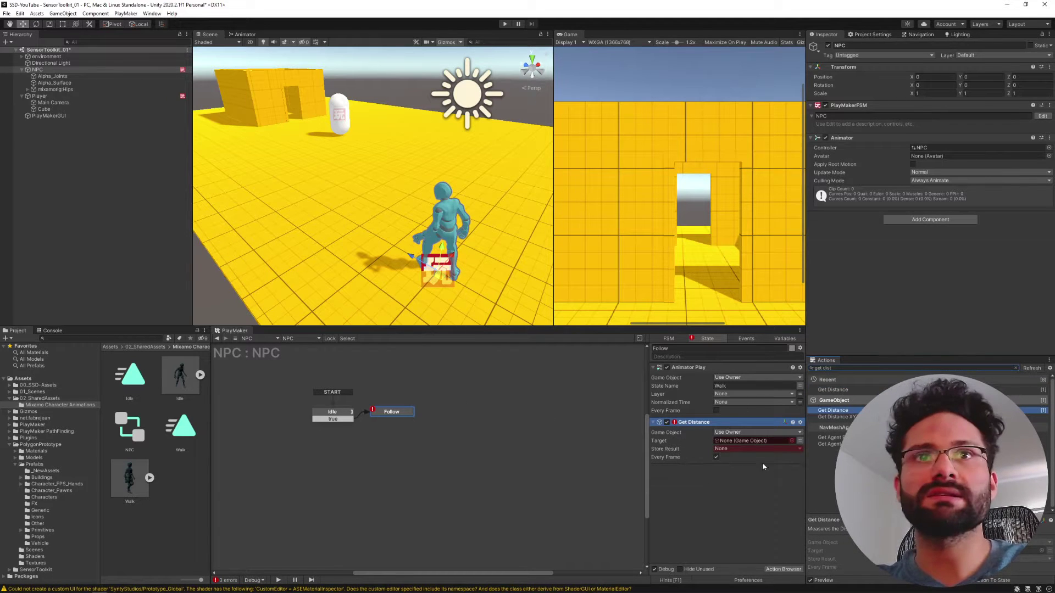
Switch the Get Distance target to a variable and create a new one named Player for it.
left_click(797, 441)
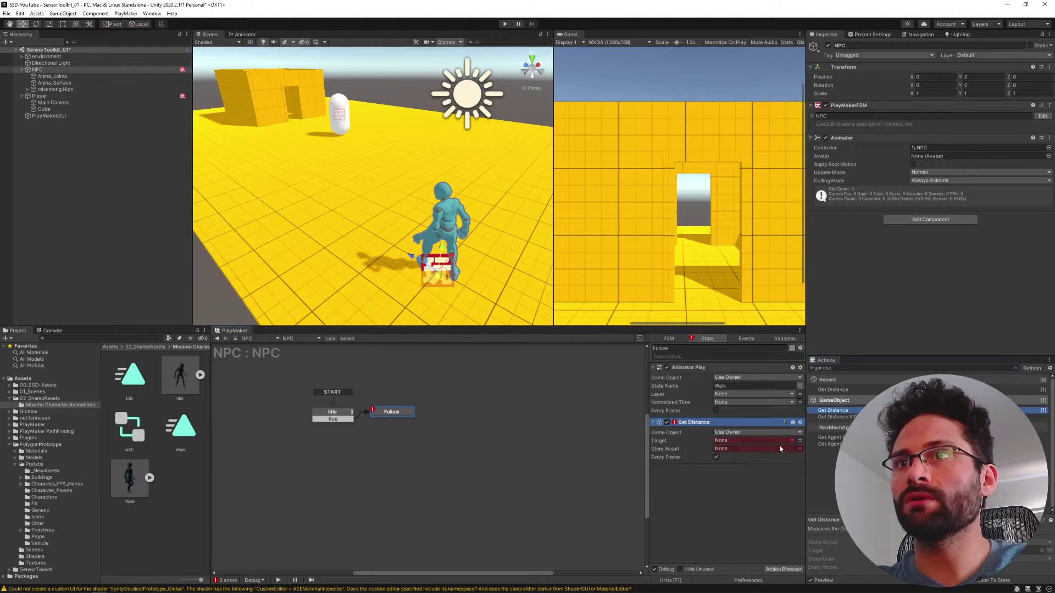
left_click(760, 441)
left_click(746, 465)
type("P")
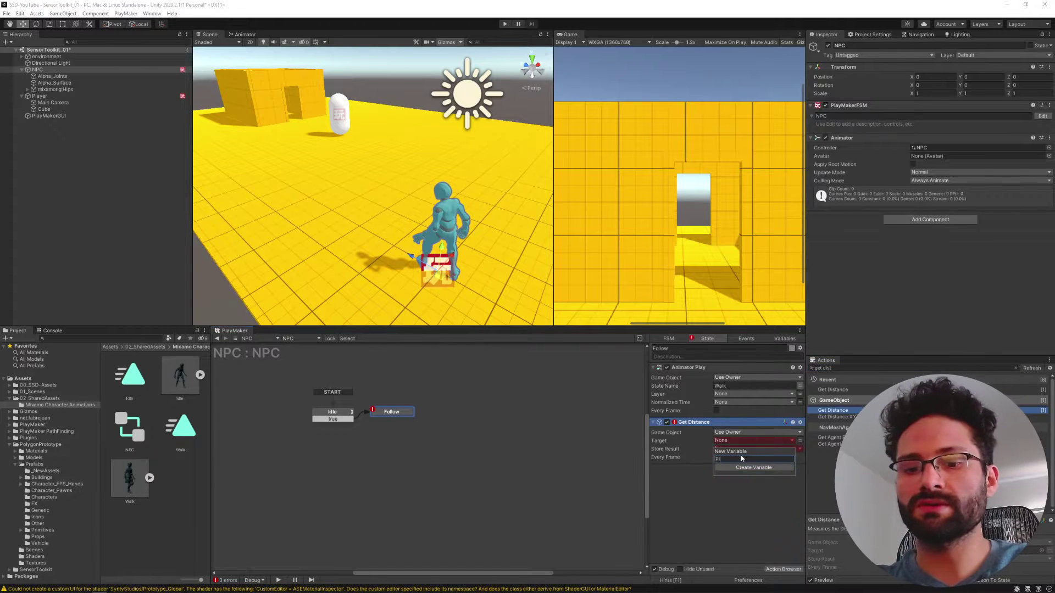
type("layer")
key("Return")
Store the Get Distance result in a new variable named distanceToPlayer.
left_click(727, 456)
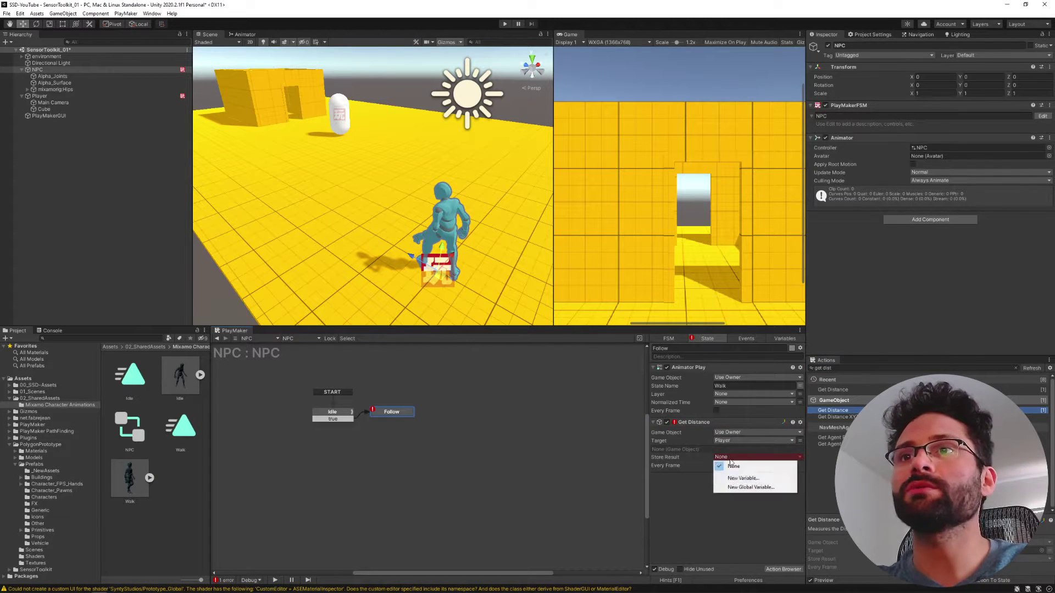
left_click(734, 479)
type("distanceToP")
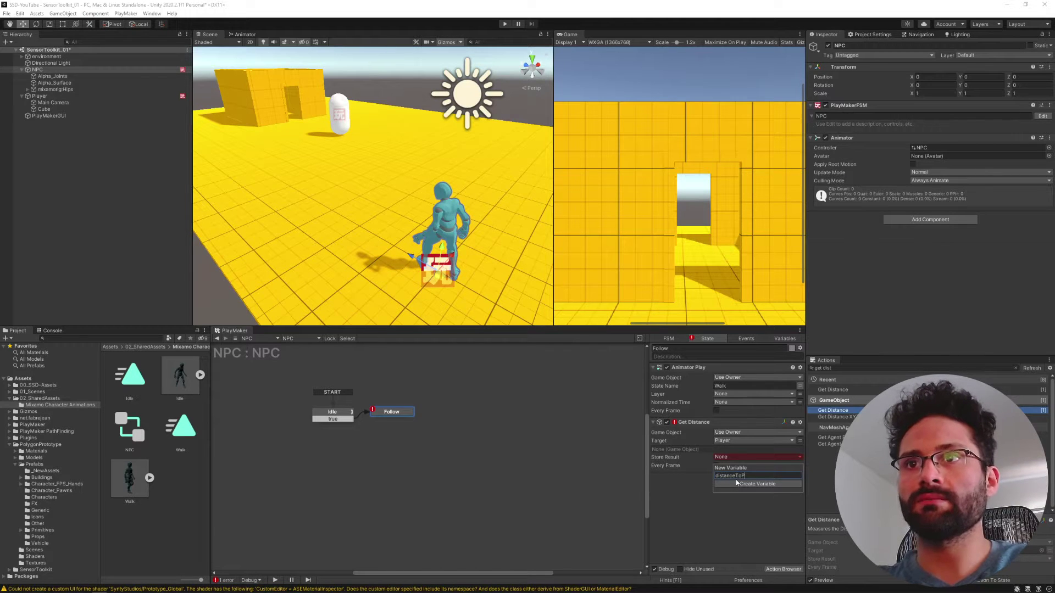
type("layer")
left_click(737, 483)
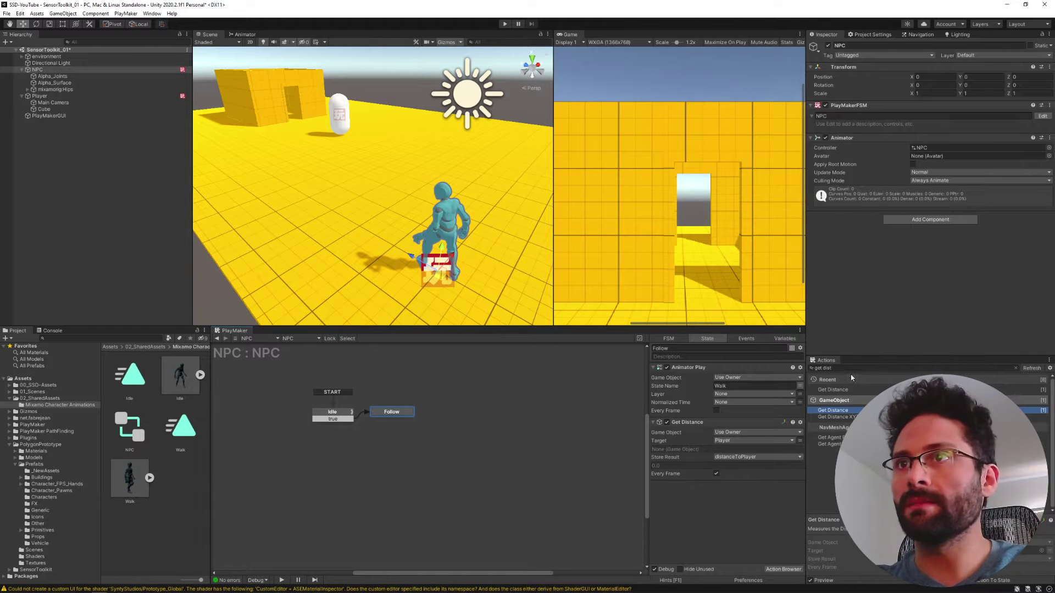
Add a Float Compare action to the Follow state that compares the distanceToPlayer variable with 1.5.
type("float comp")
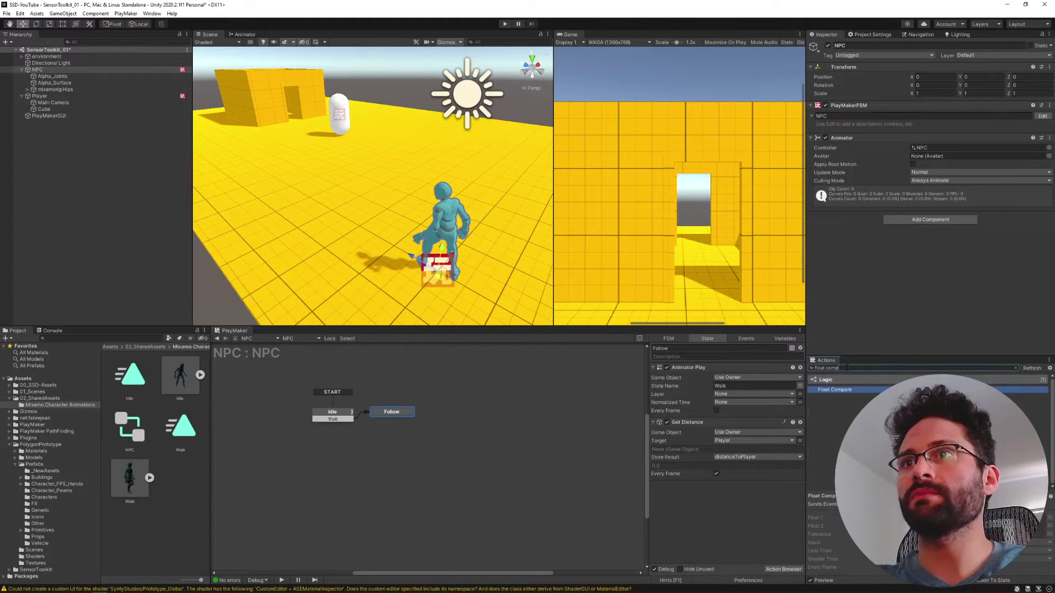
key("Return")
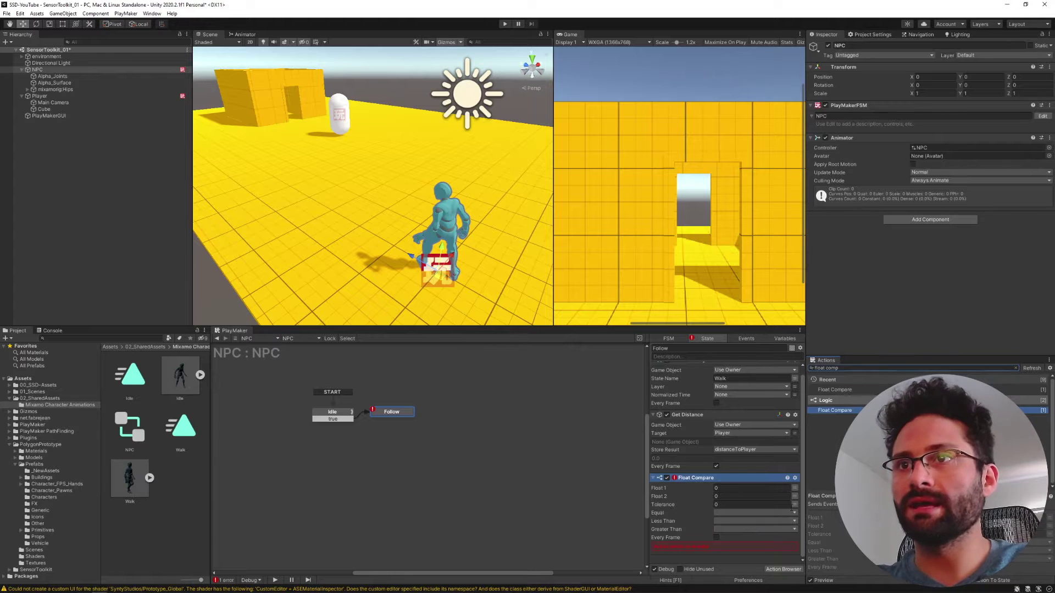
left_click(794, 488)
left_click(750, 488)
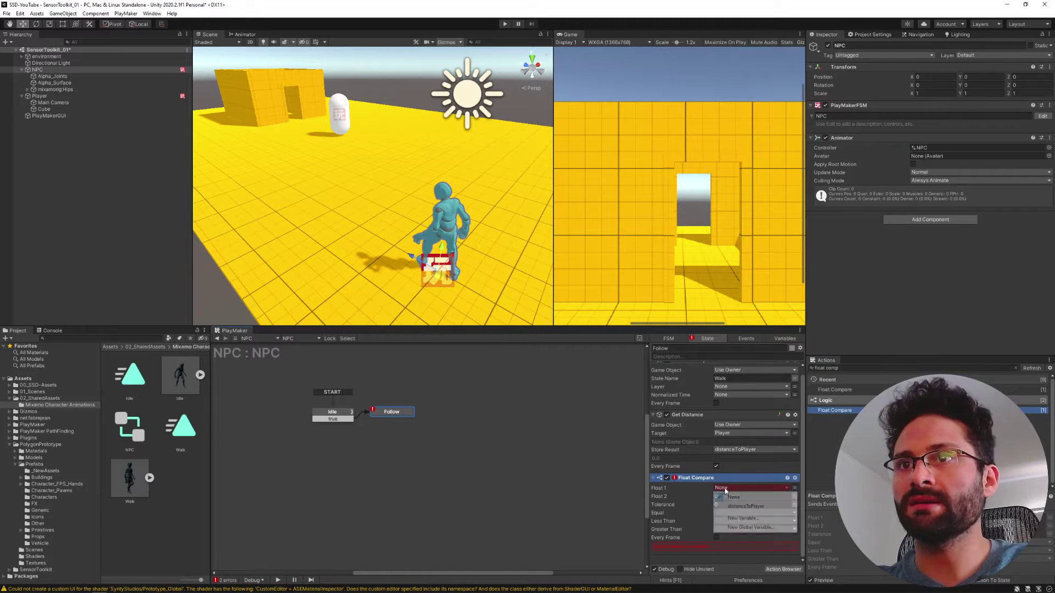
left_click(745, 507)
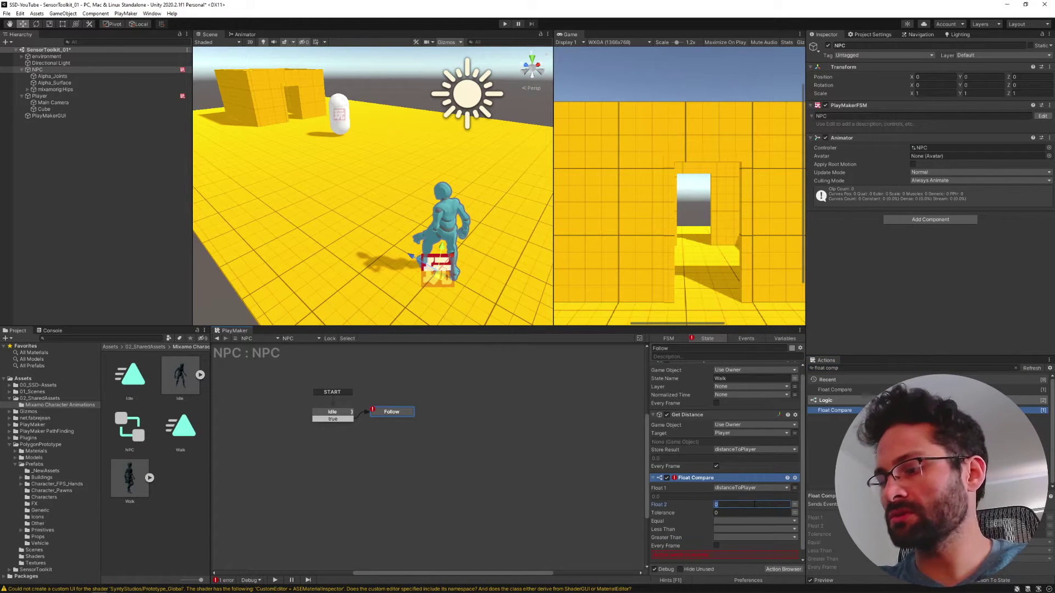
type("1.5")
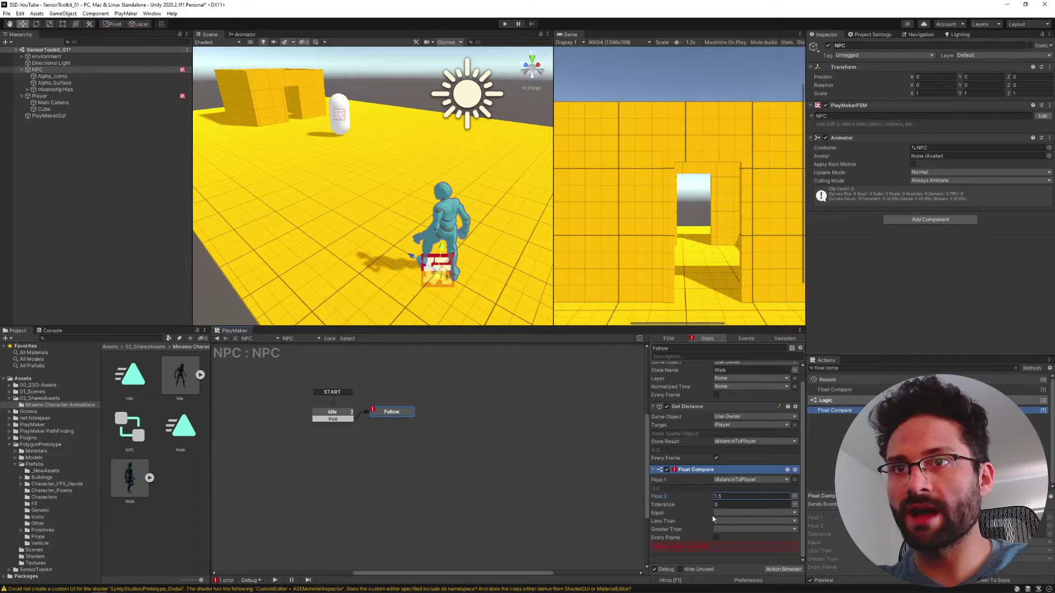
Create a new event named next for Float Compare's Less Than result and make the comparison run every frame.
left_click(724, 522)
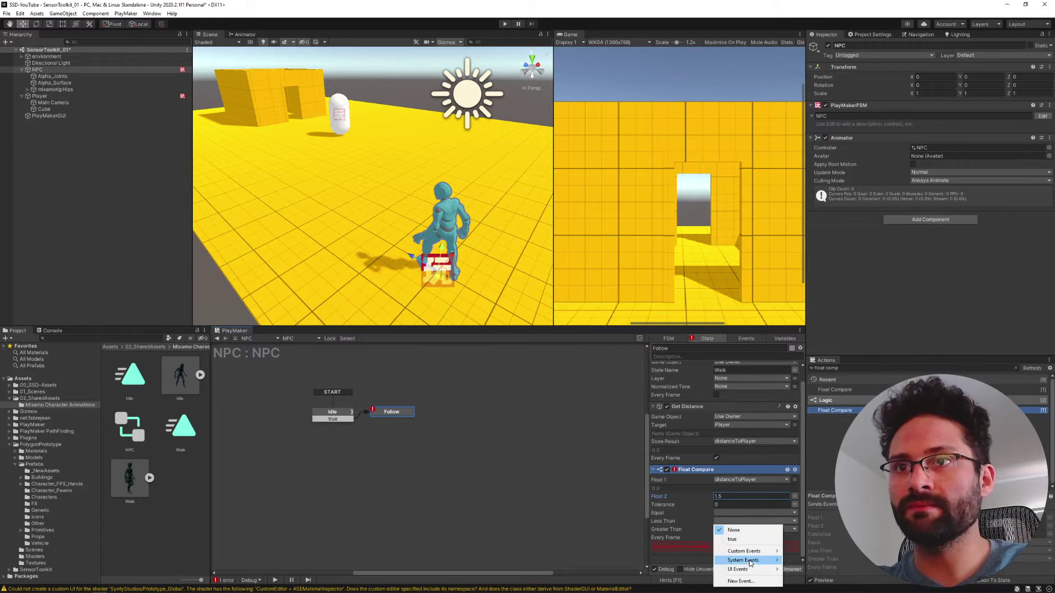
mouse_move(783, 552)
left_click(752, 580)
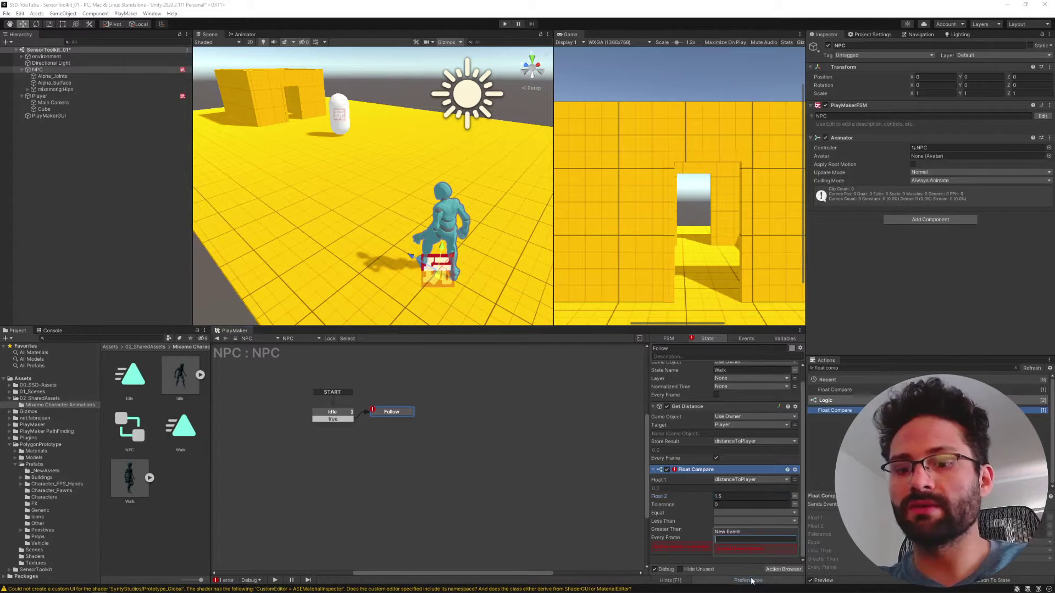
type("next")
key("Return")
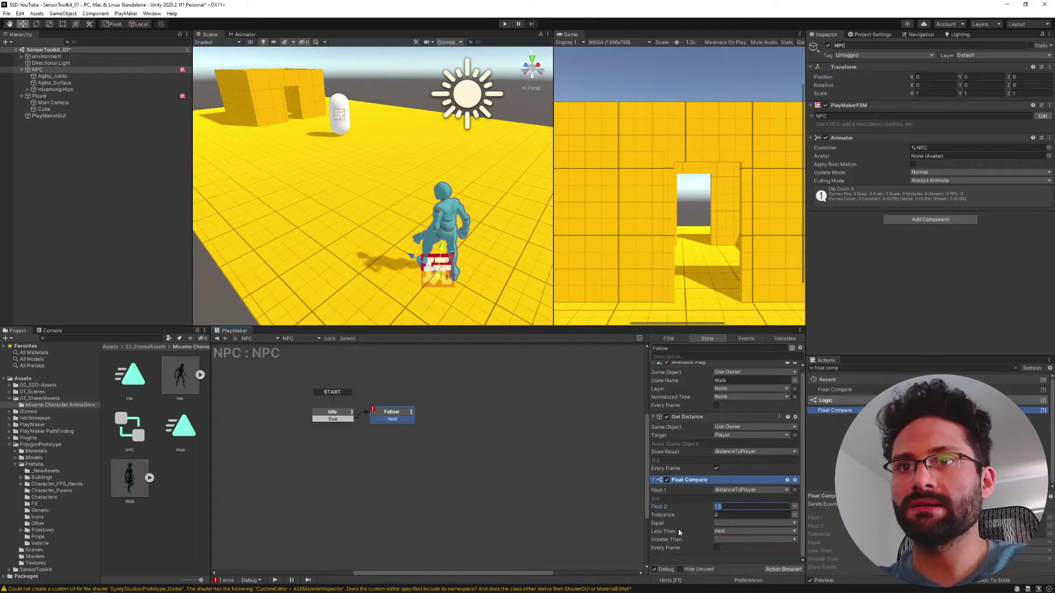
left_click(716, 549)
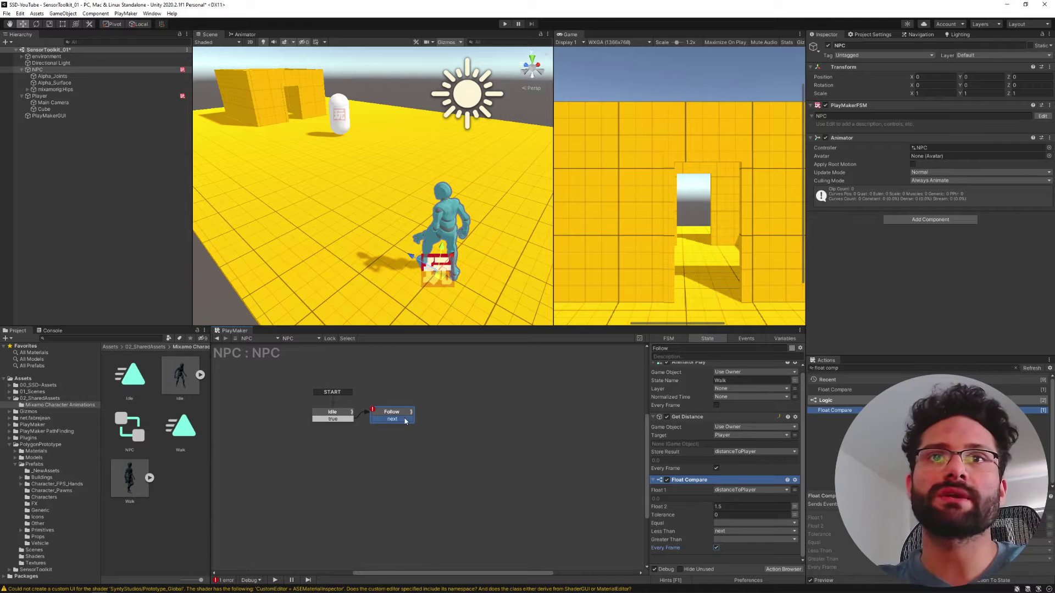
Create a new state from Follow's next transition and name it Close Enough.
left_click_drag(437, 416, 444, 414)
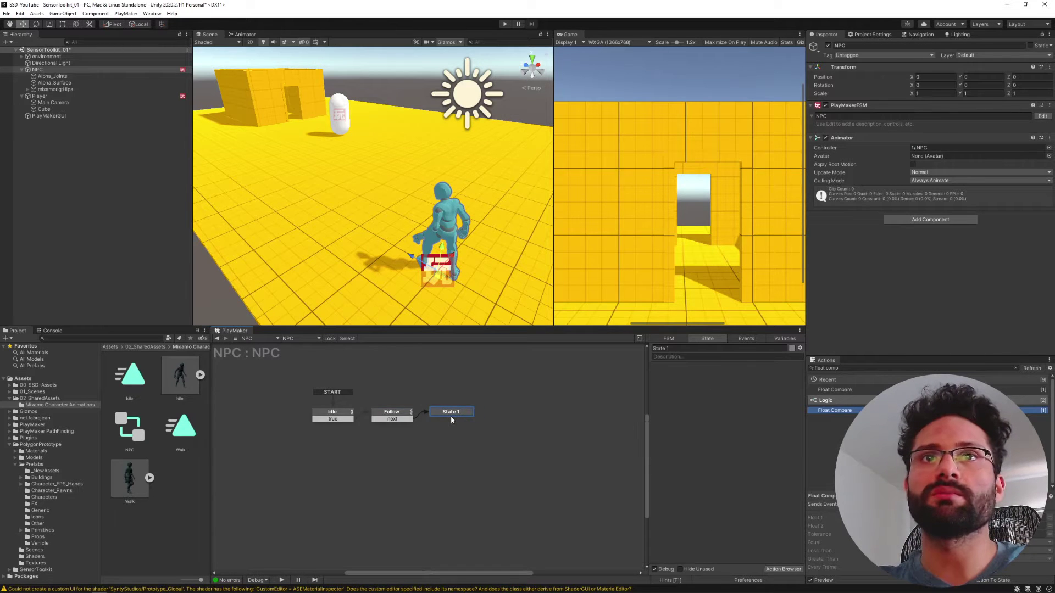
left_click(680, 348)
type("Close Enough")
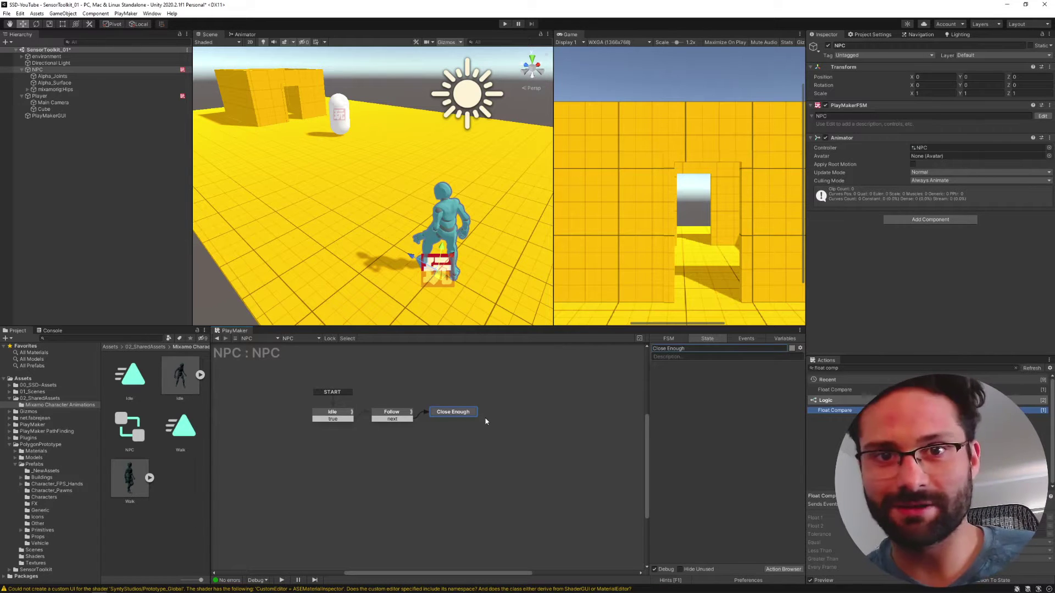
Add a Wait action to the Close Enough state.
key("grave")
type("wait")
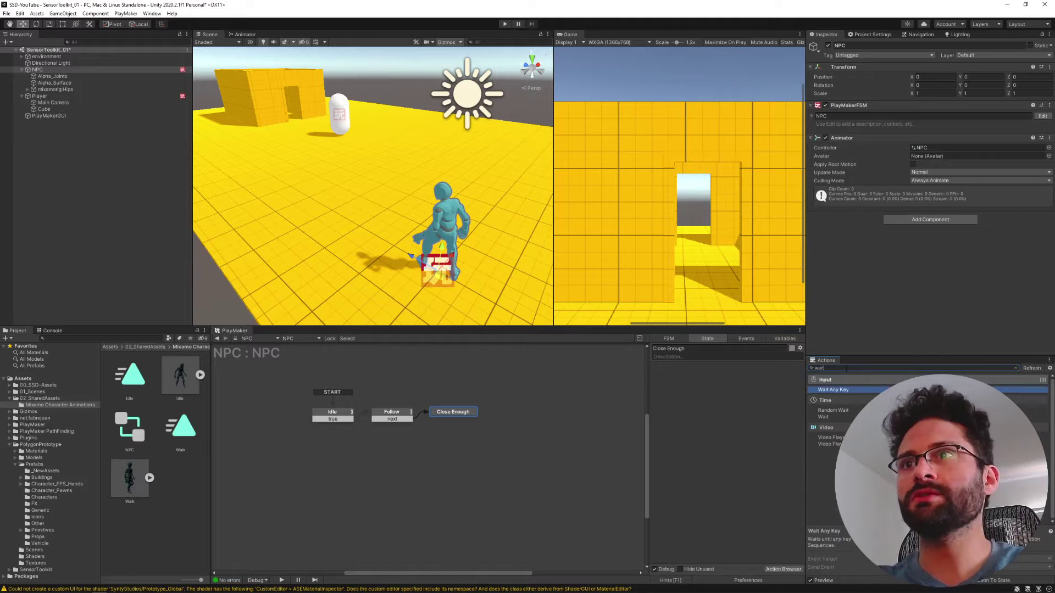
double_click(830, 417)
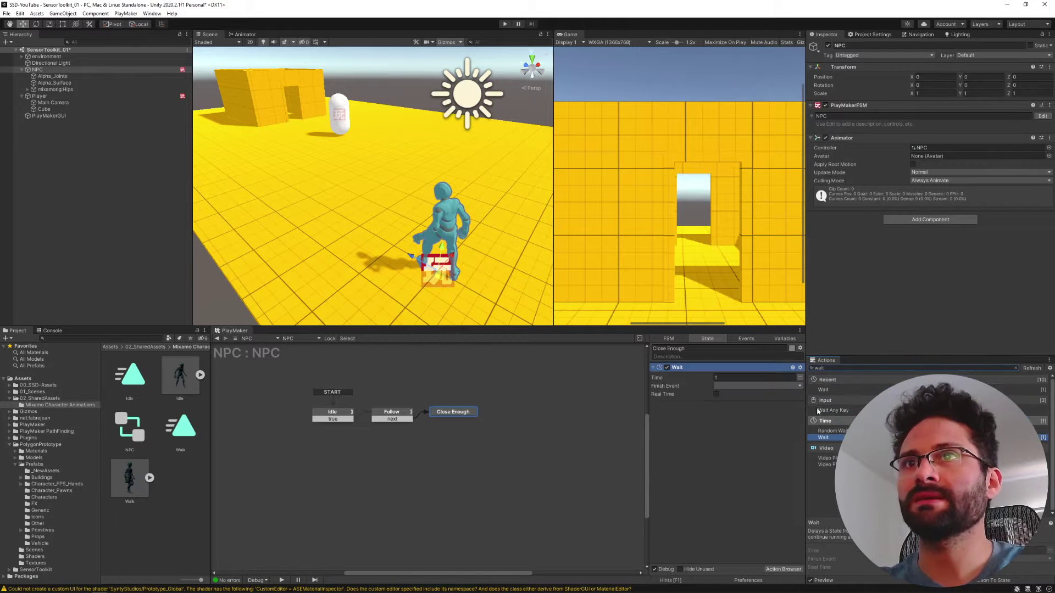
Add a Smooth Look At action above Wait in Close Enough and set its target object to the Player variable.
left_click(857, 369)
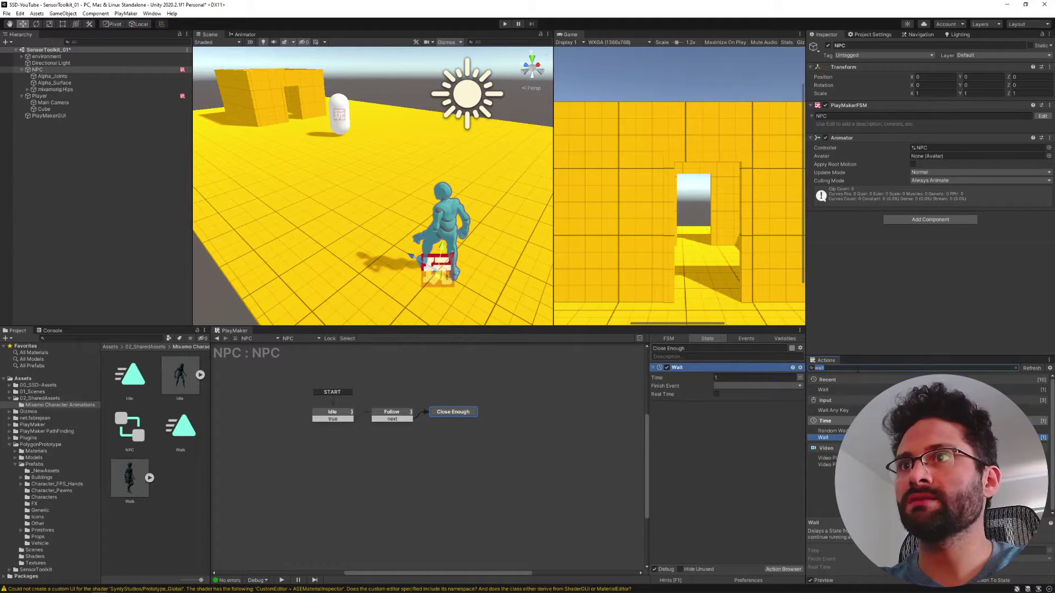
type("smooth")
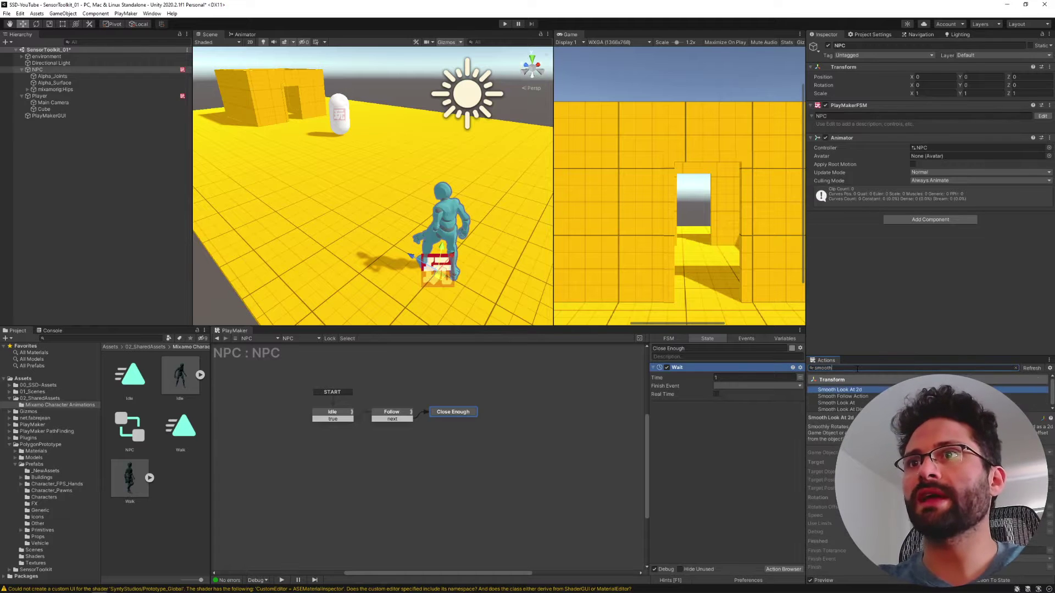
key("Return")
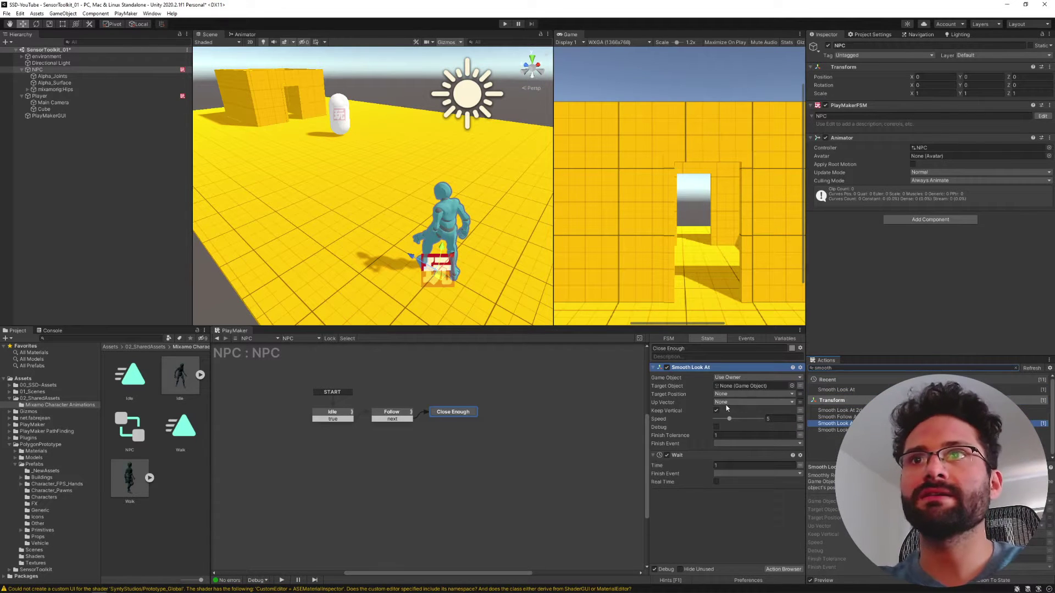
left_click(800, 386)
left_click(753, 386)
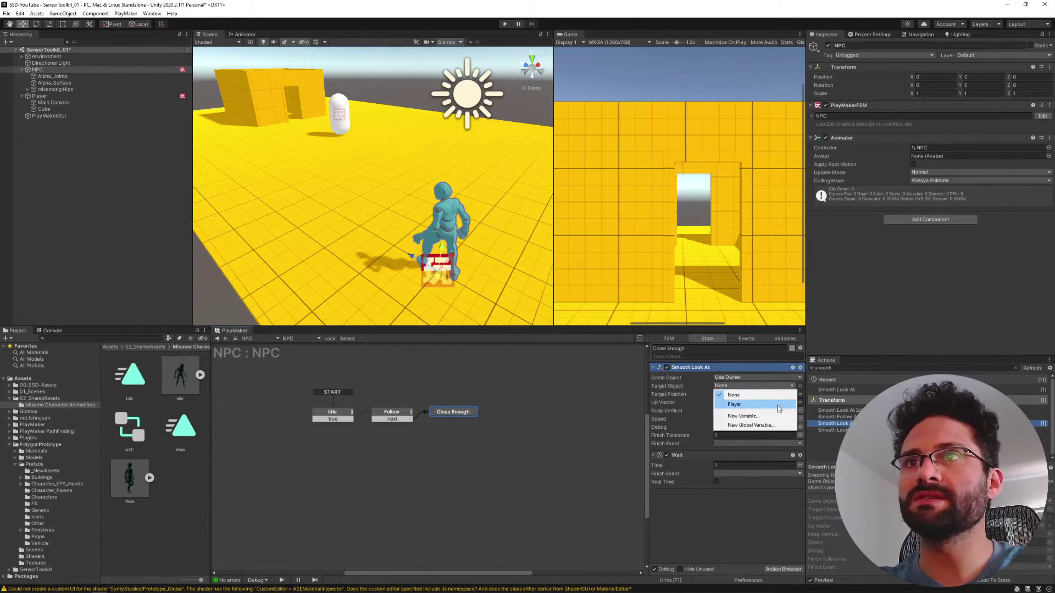
left_click(753, 402)
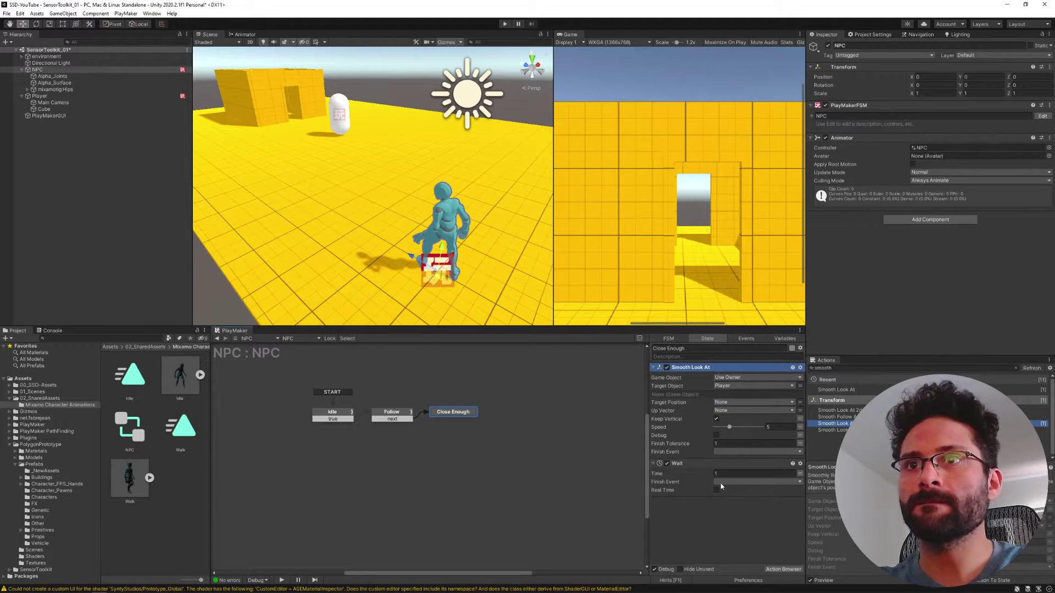
Set the Wait action's time to 5 and its finish event to next.
left_click(755, 473)
type("5")
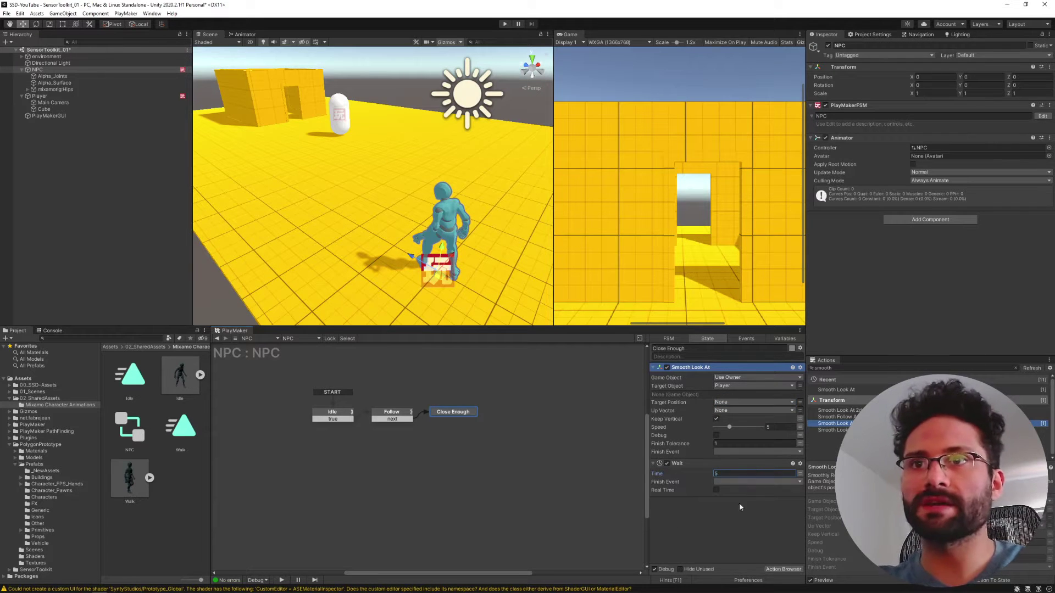
left_click(713, 536)
left_click(753, 482)
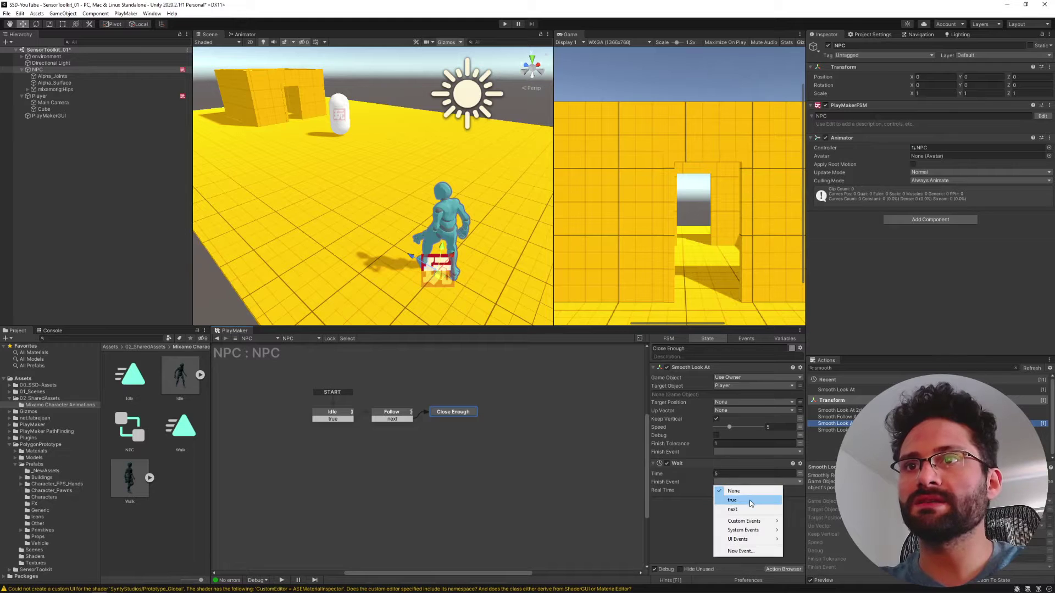
left_click(731, 495)
left_click(695, 495)
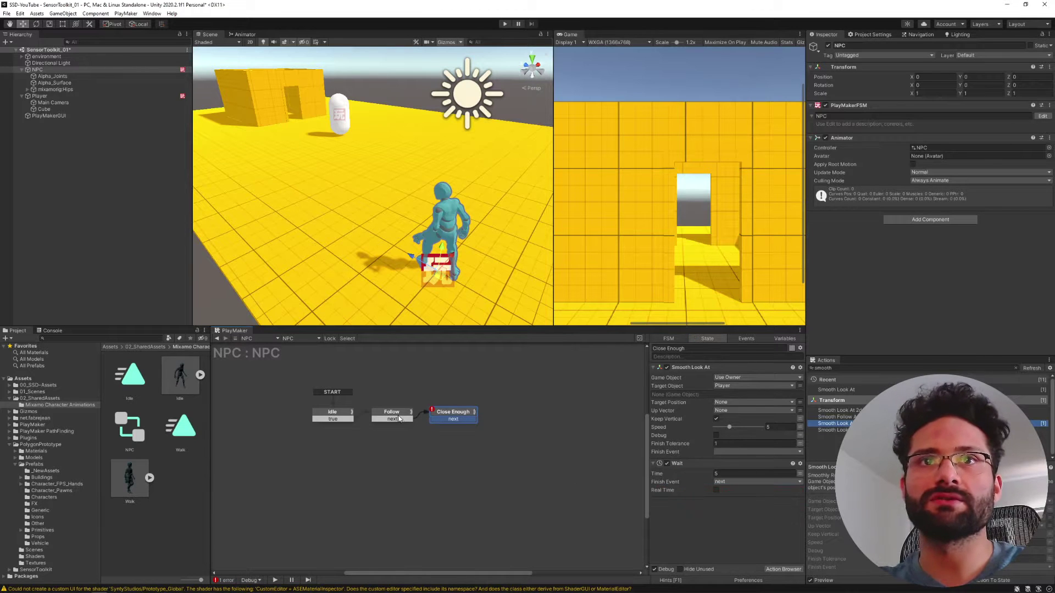
Link Close Enough's next transition back to Idle and rearrange the states, placing Follow above the returning link.
left_click_drag(400, 419, 447, 410)
left_click(393, 437)
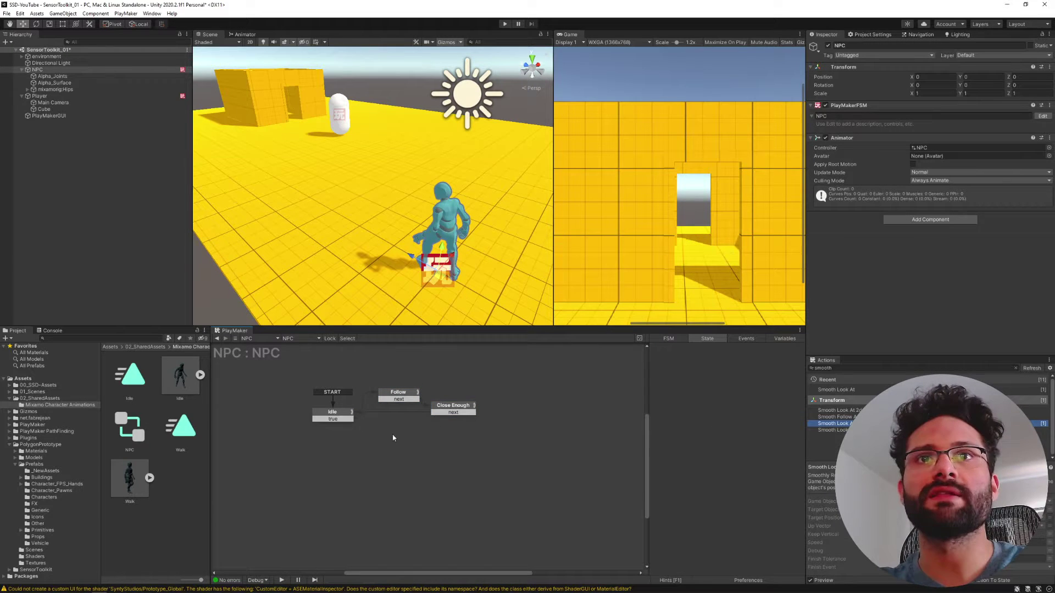
left_click(461, 412)
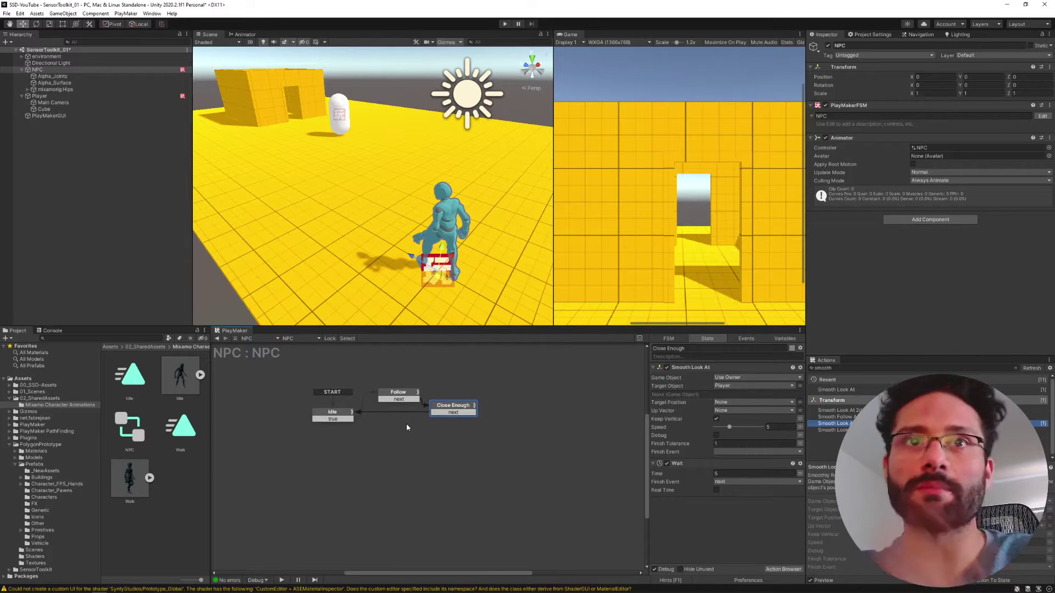
middle_click_drag(377, 466, 433, 494)
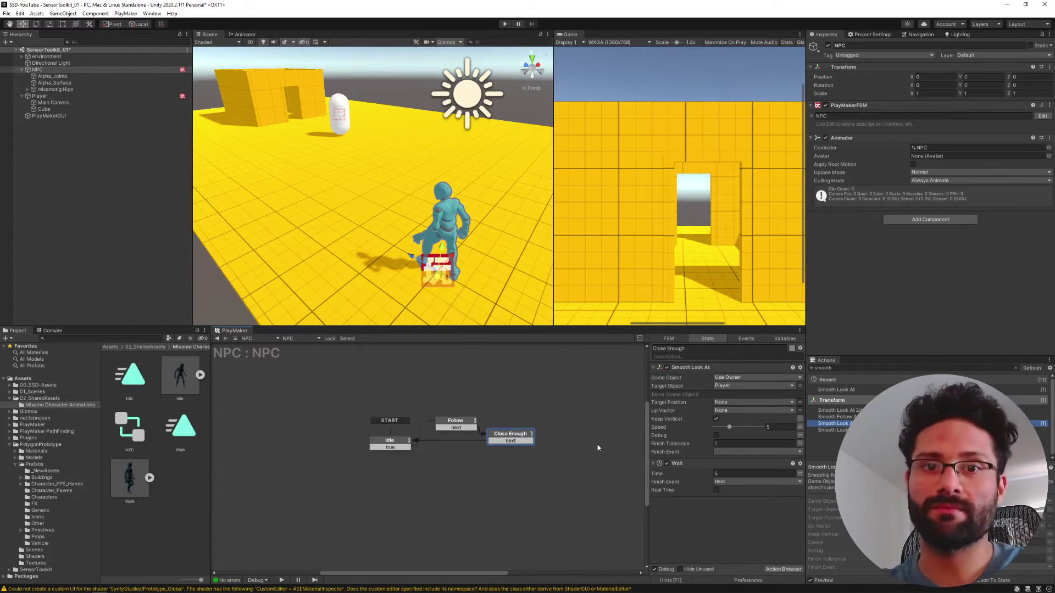
left_click(390, 442)
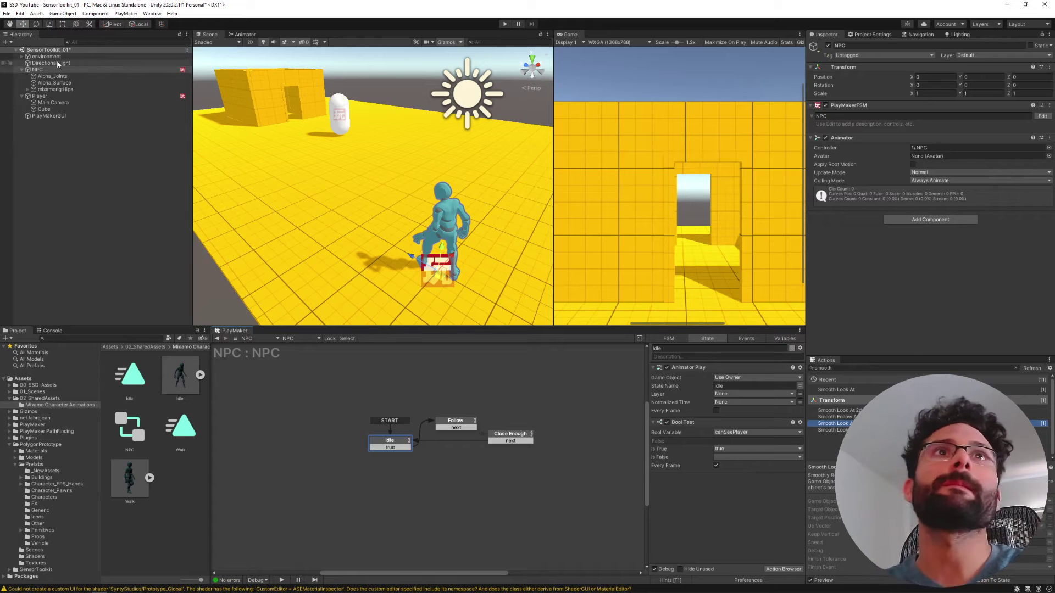
Expand the NPC's skeleton from the hips through the spine and neck, and select the mixamorig:Head bone.
left_click(65, 90)
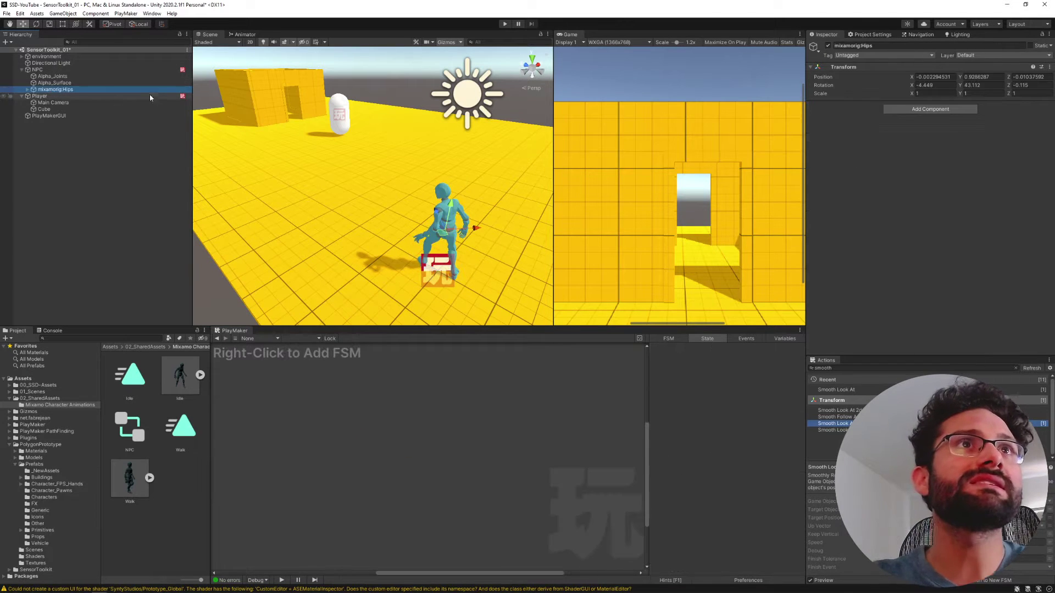
key("Right")
key("Down")
key("Down")
key("Down")
key("Right")
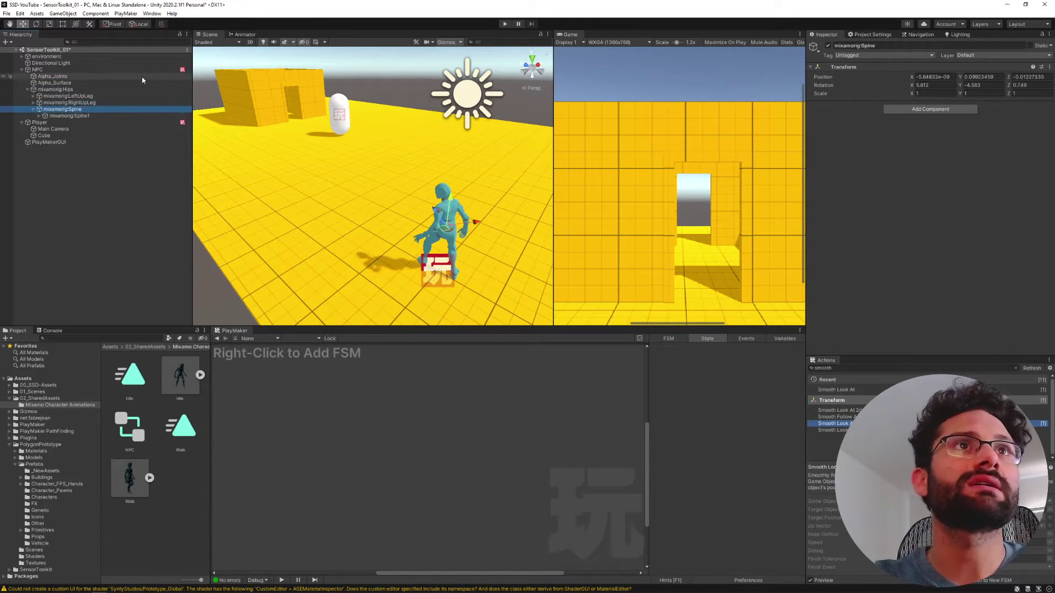
key("Down")
key("Right")
key("Down")
key("Right")
key("Down")
key("Down")
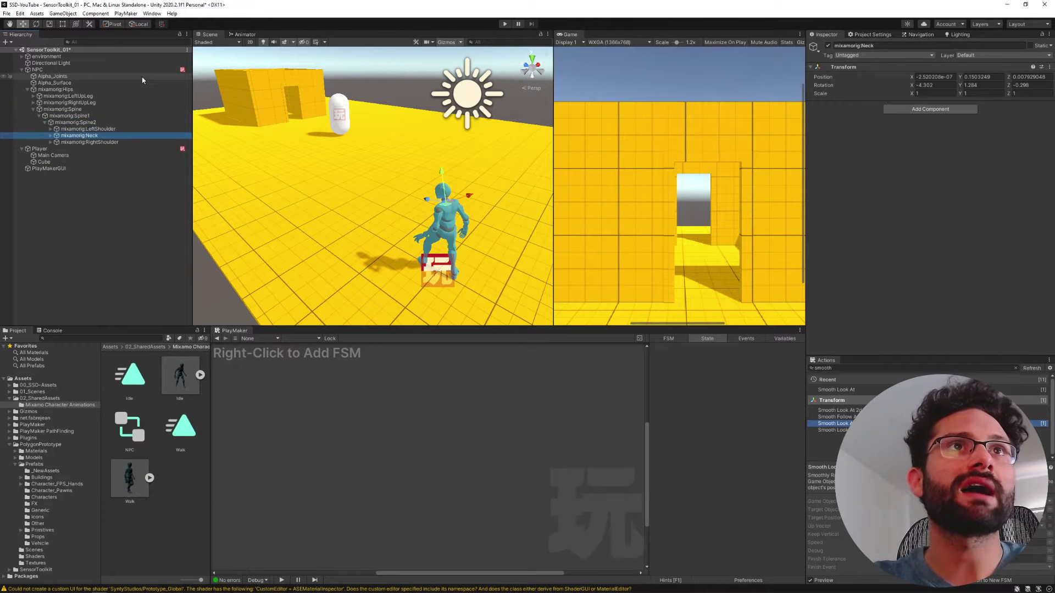
key("Right")
key("Down")
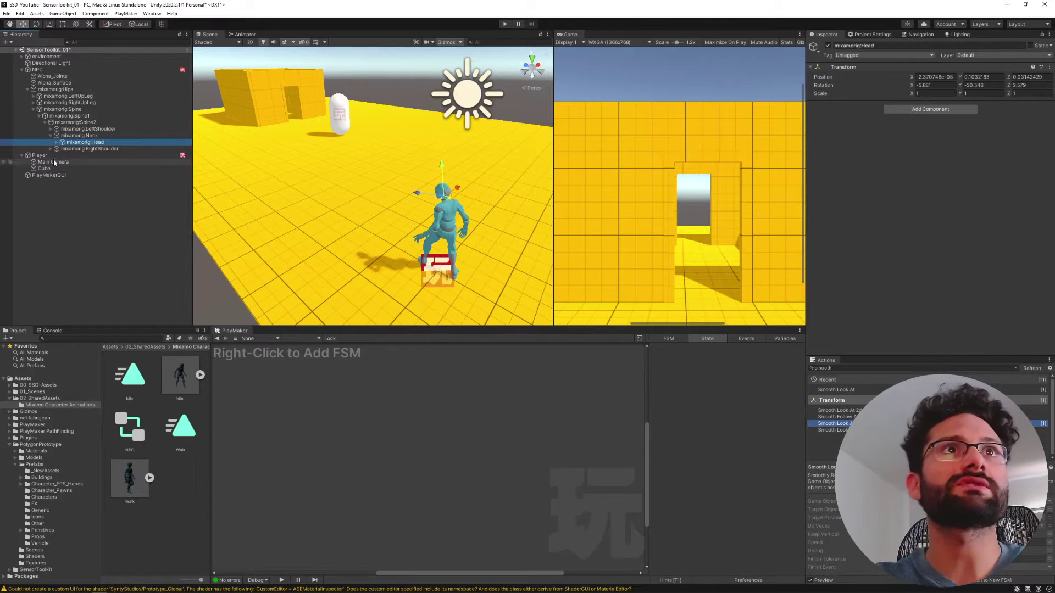
Add a Trigger Sensor component to the NPC's head bone.
left_click_drag(366, 247, 439, 258, "alt")
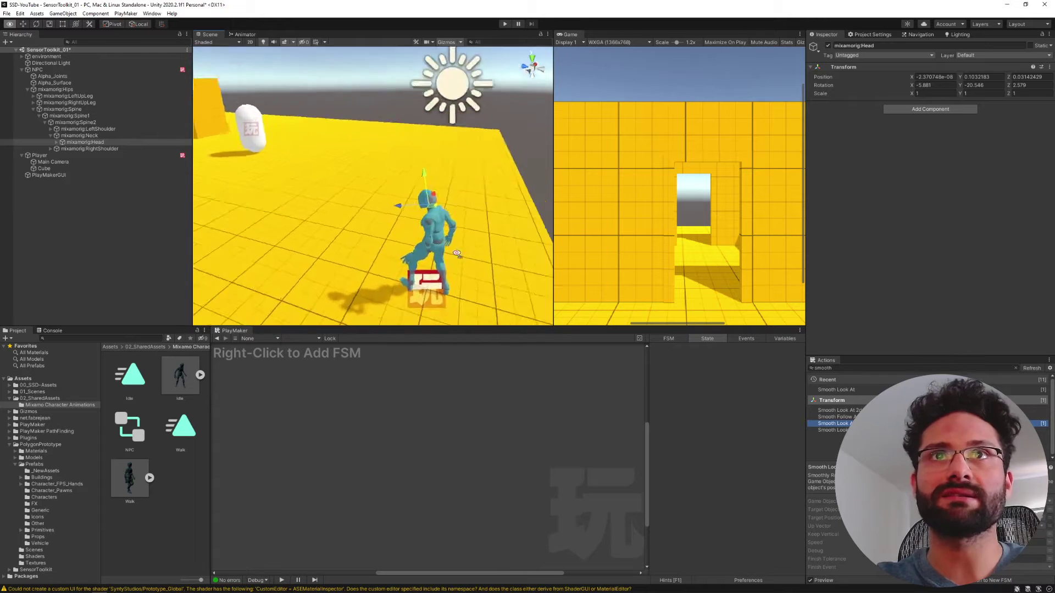
key("f")
left_click(941, 111)
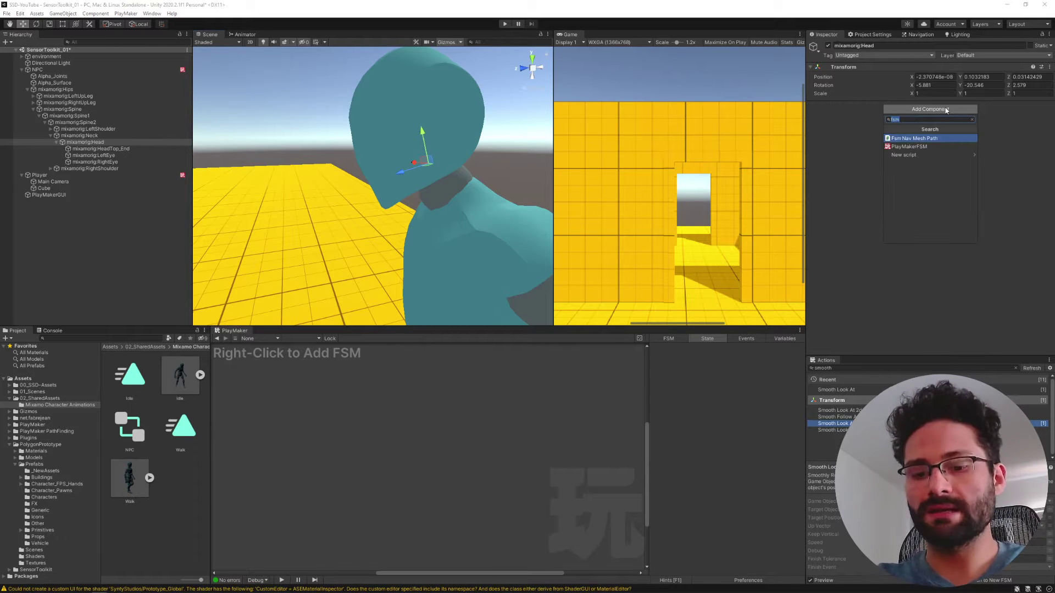
type("sens")
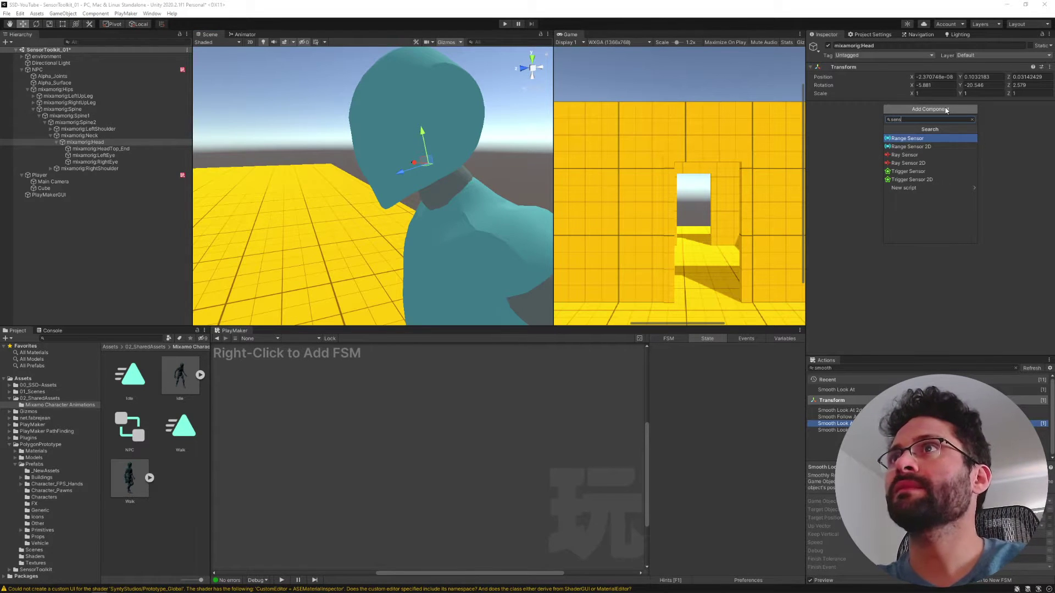
key("Down")
key("Down")
key("Down")
key("Down")
key("Return")
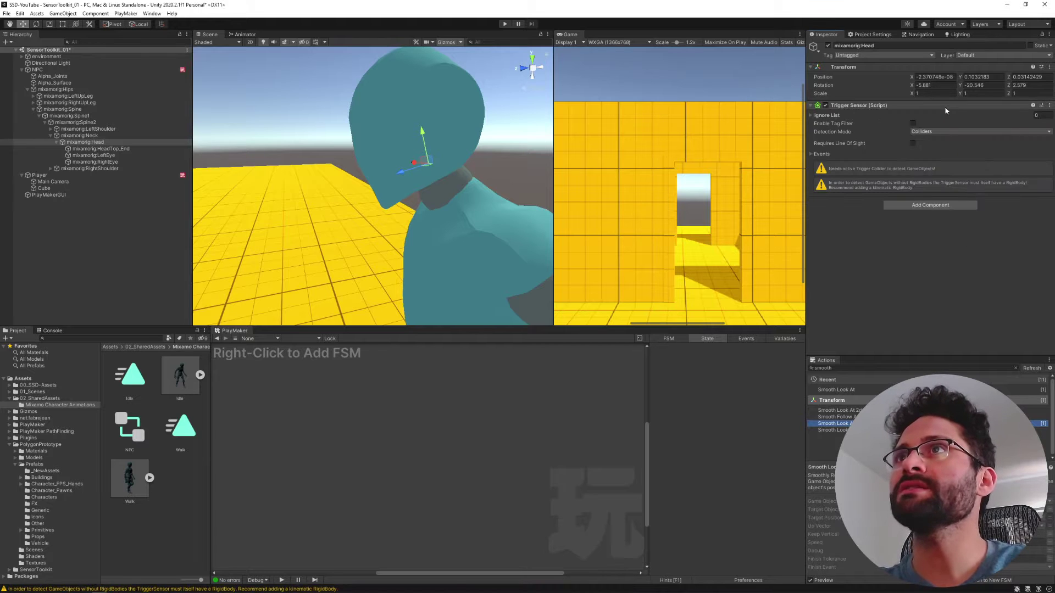
Add an FOV Collider component to the NPC's head bone.
left_click(920, 206)
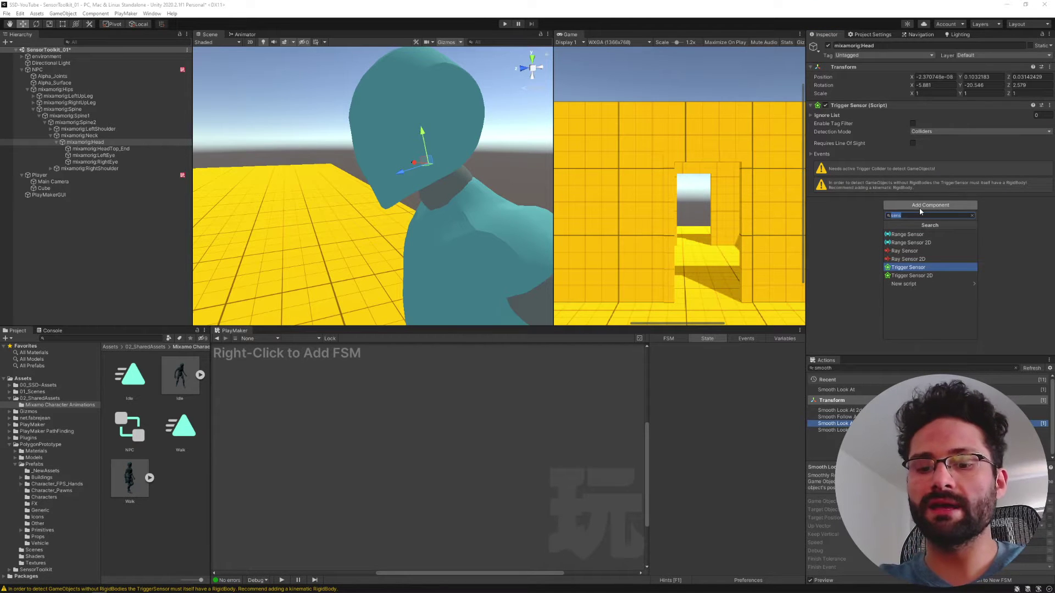
type("colli")
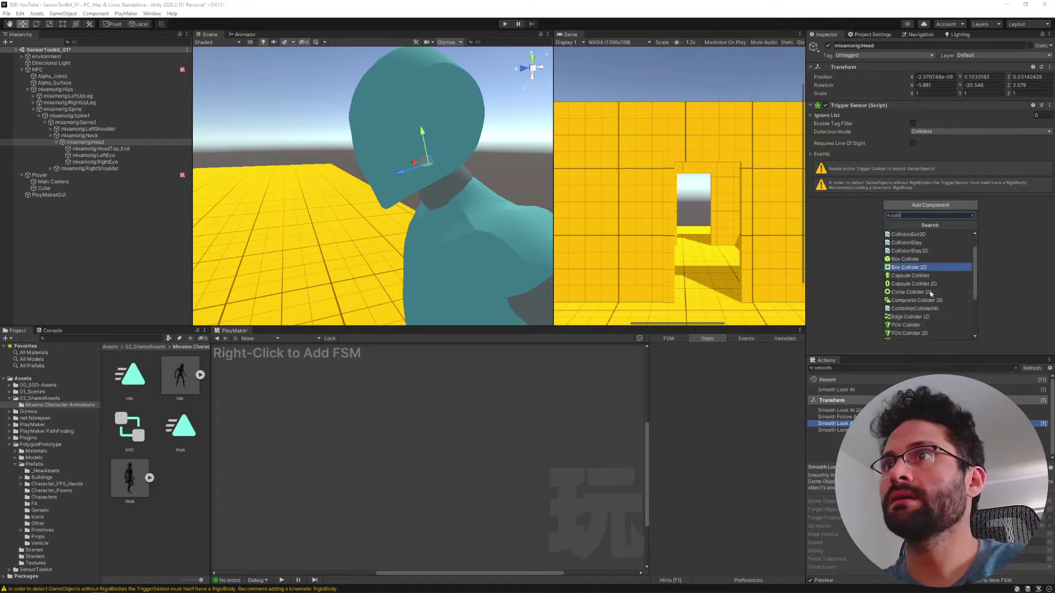
scroll(926, 302, "down", 1)
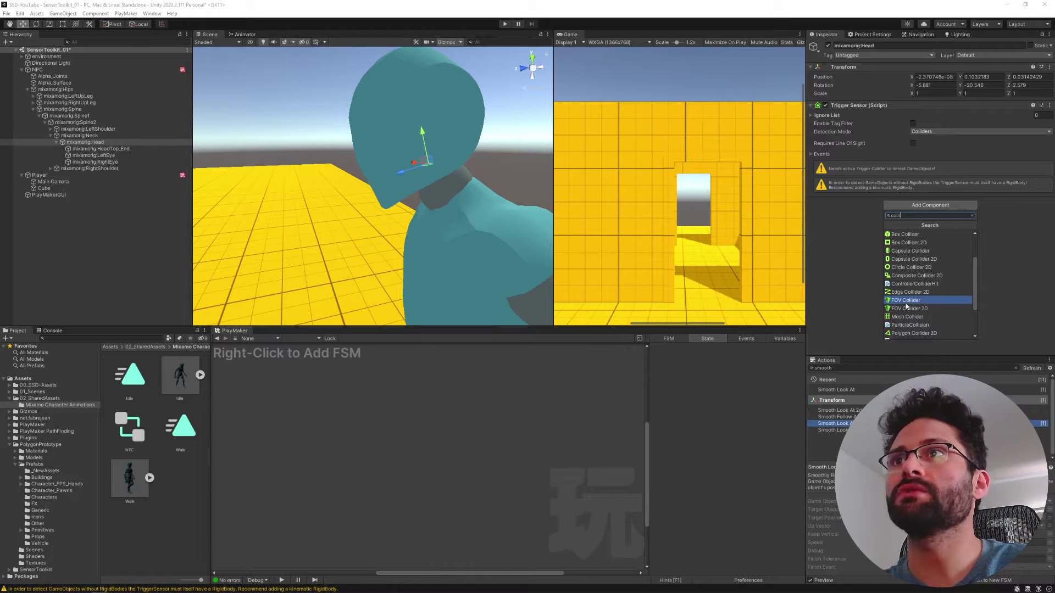
left_click(926, 301)
Set the FOV Collider's length to about 6.07, base size to about 0.92 and FOV angle to 125.
left_click_drag(286, 165, 346, 176, "alt")
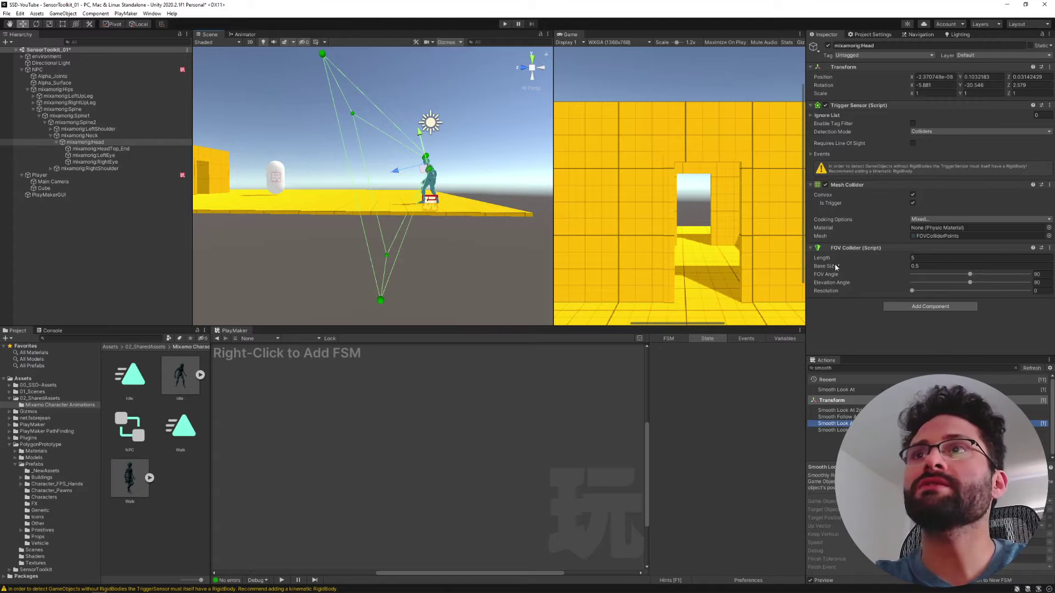
left_click_drag(819, 260, 829, 268)
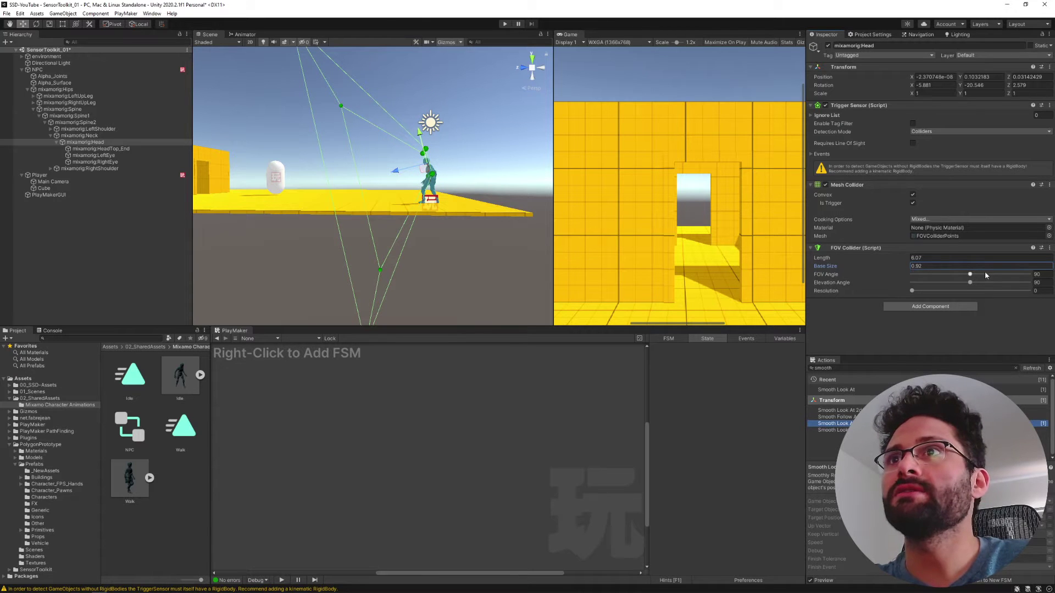
left_click_drag(971, 275, 952, 278)
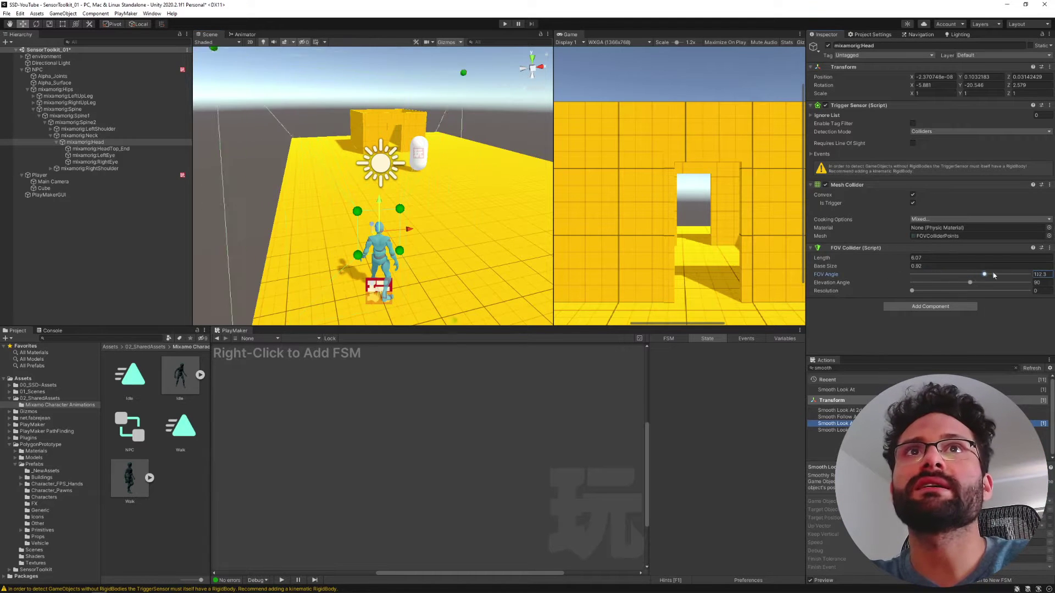
left_click_drag(993, 275, 993, 275)
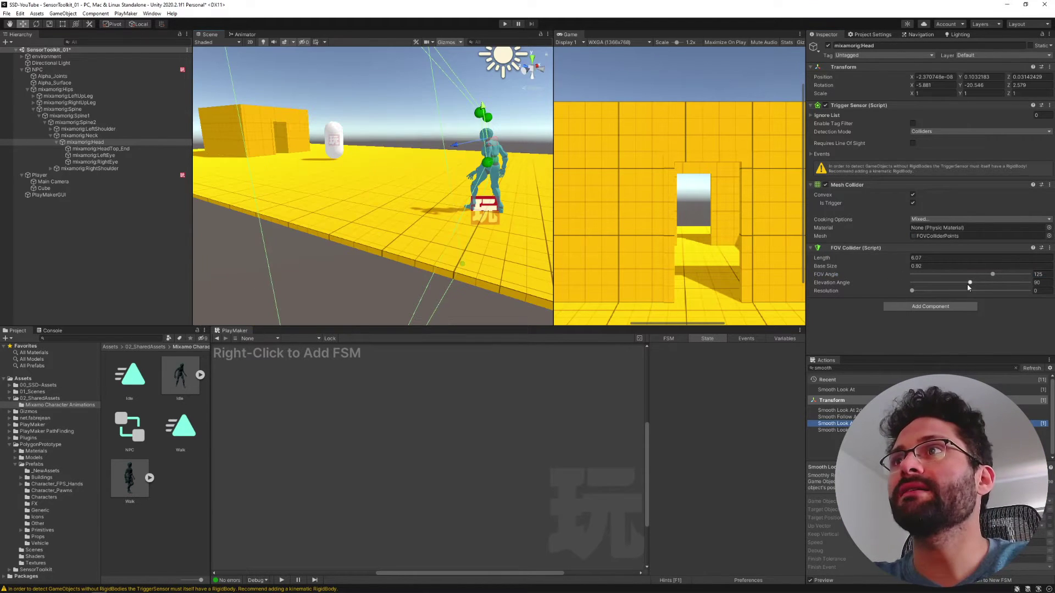
Try a larger elevation angle and a resolution of 2 on the FOV Collider, and return them to 90 and 0.
left_click_drag(970, 283, 1004, 283)
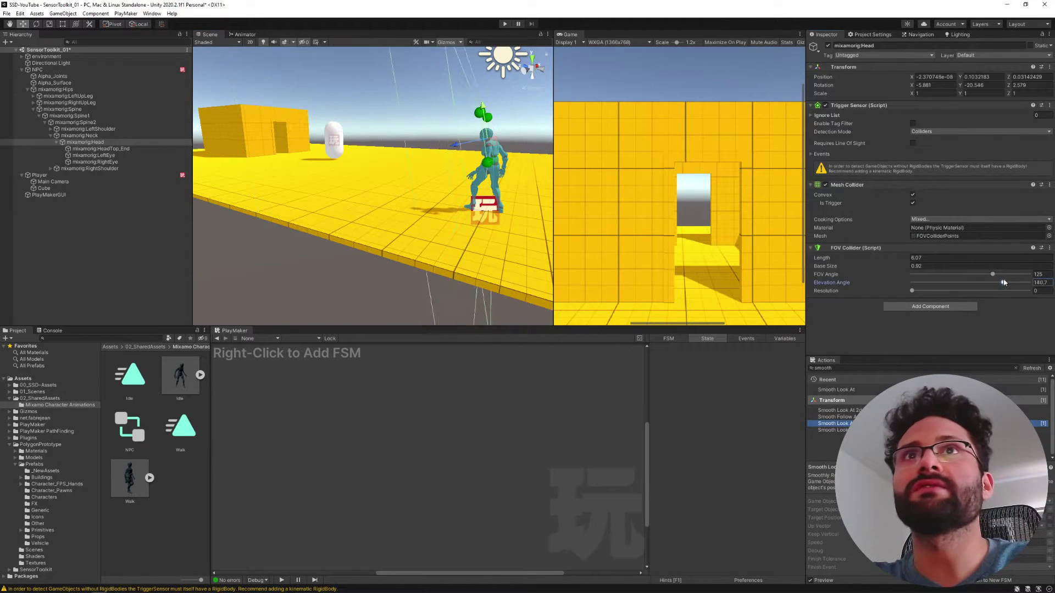
left_click_drag(920, 284, 940, 302)
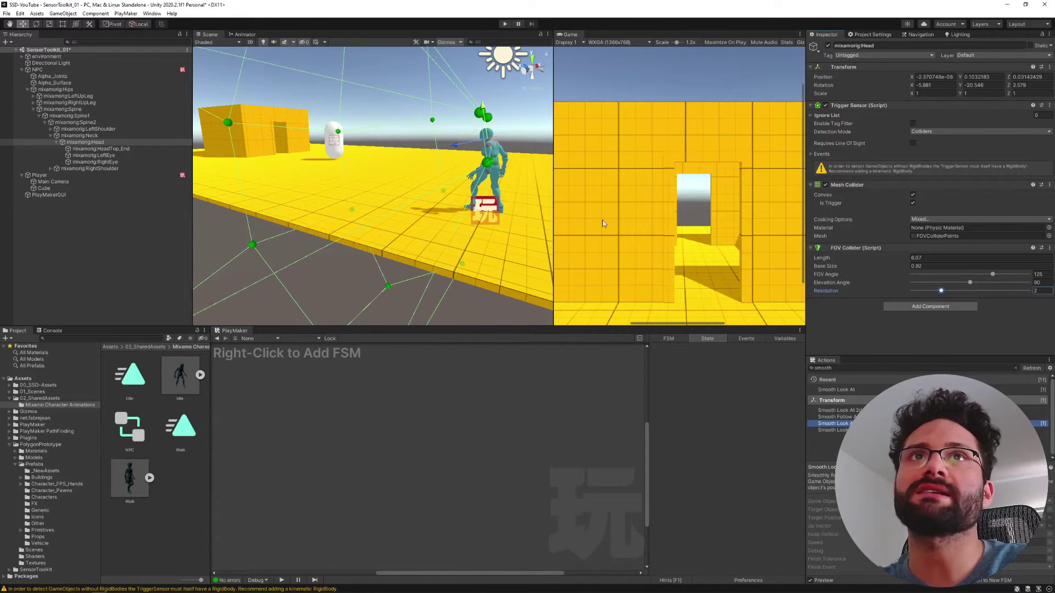
left_click_drag(442, 148, 427, 183, "alt")
scroll(426, 144, "down", 3)
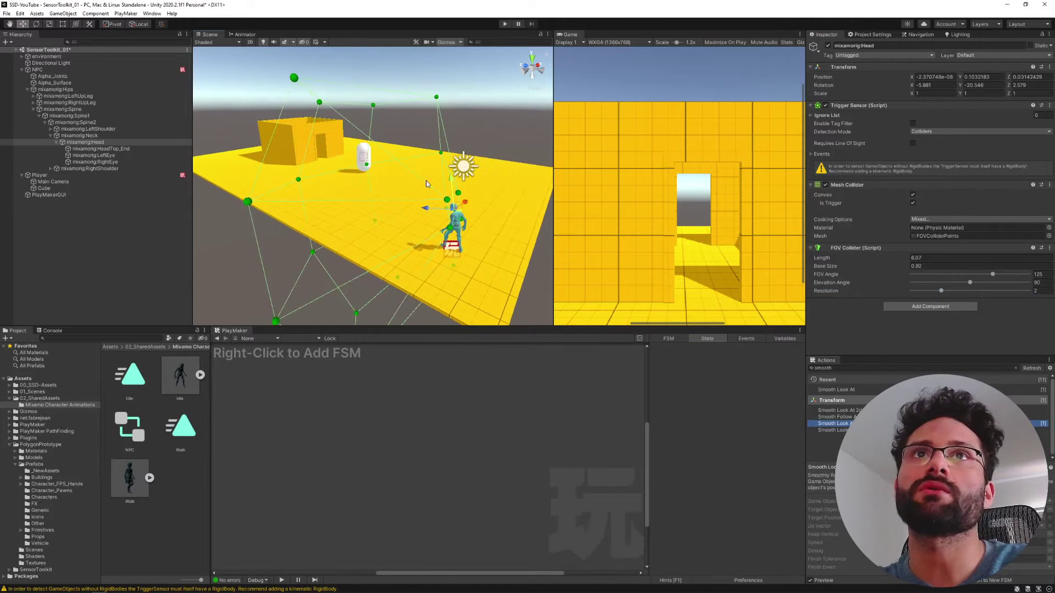
left_click_drag(485, 218, 400, 263, "alt")
left_click_drag(400, 263, 384, 260, "alt")
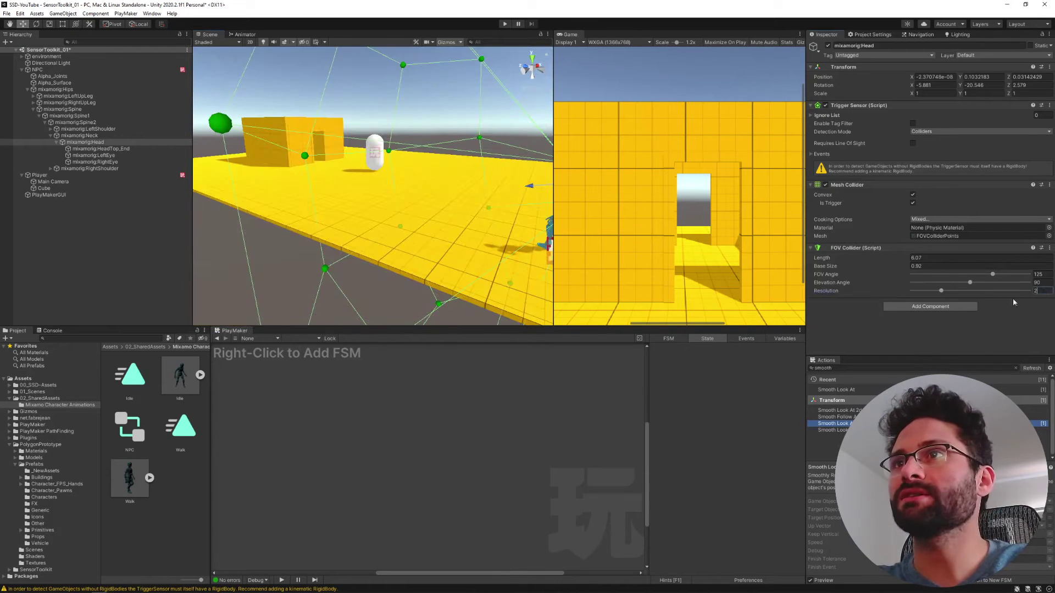
left_click_drag(935, 291, 876, 286)
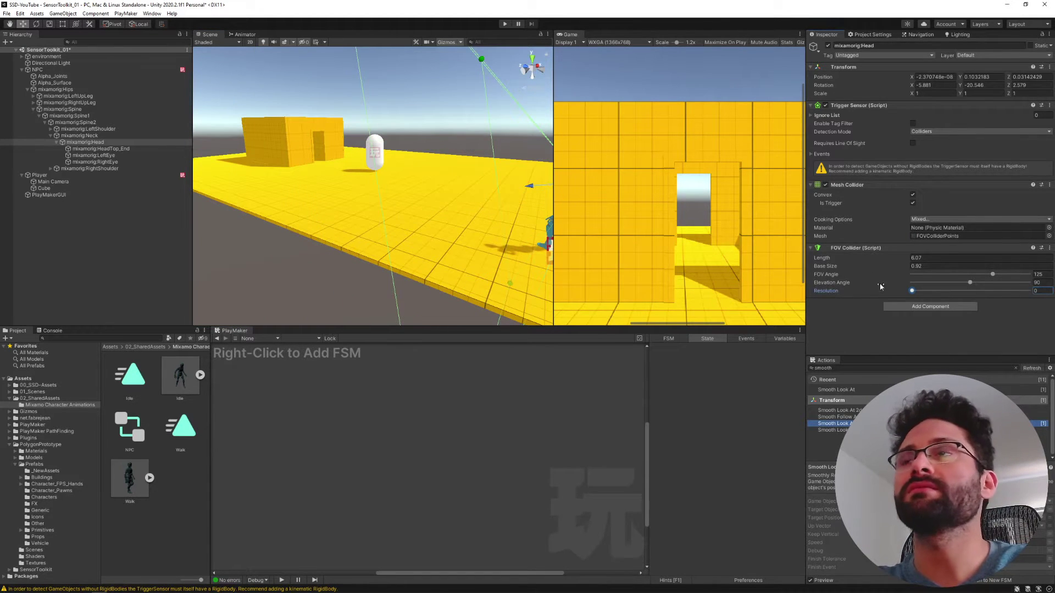
Set the FOV Collider's length to about 18.43, base size to about 0.79 and elevation angle to about 24.8.
left_click_drag(507, 261, 352, 235, "alt")
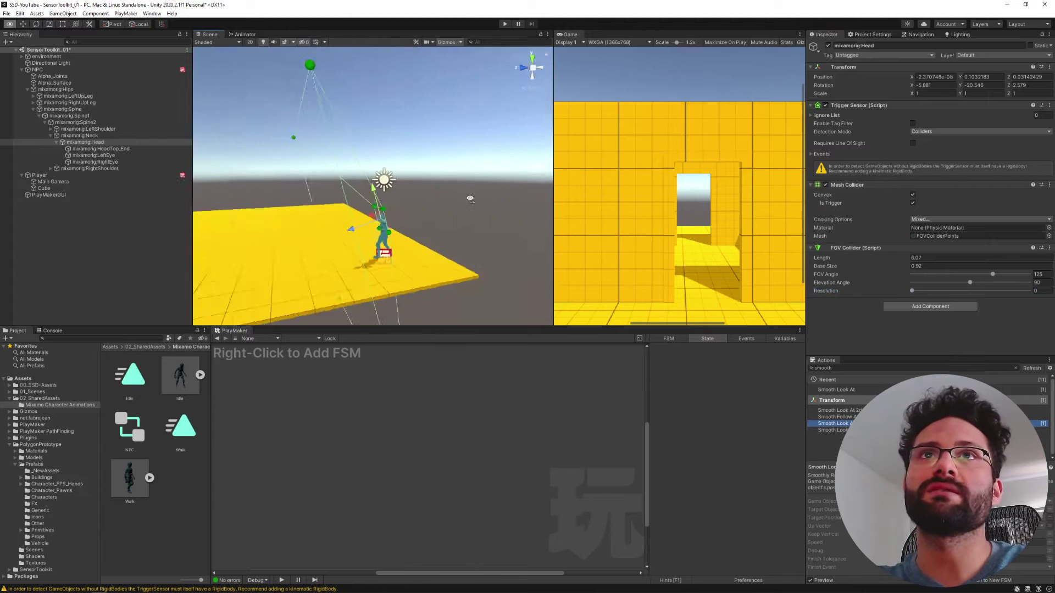
middle_click_drag(351, 235, 411, 197)
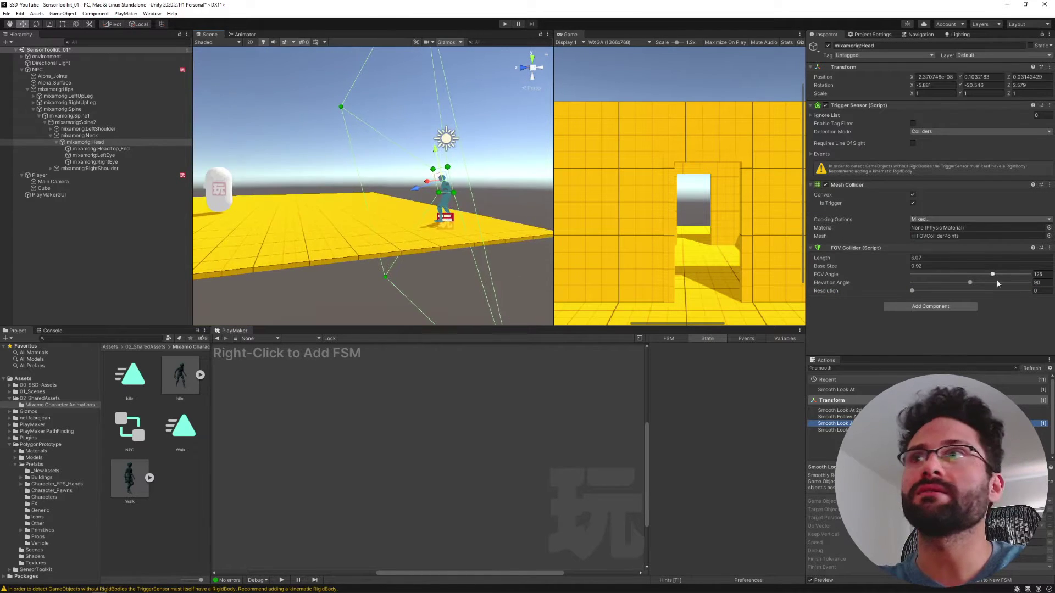
middle_click_drag(417, 217, 418, 192)
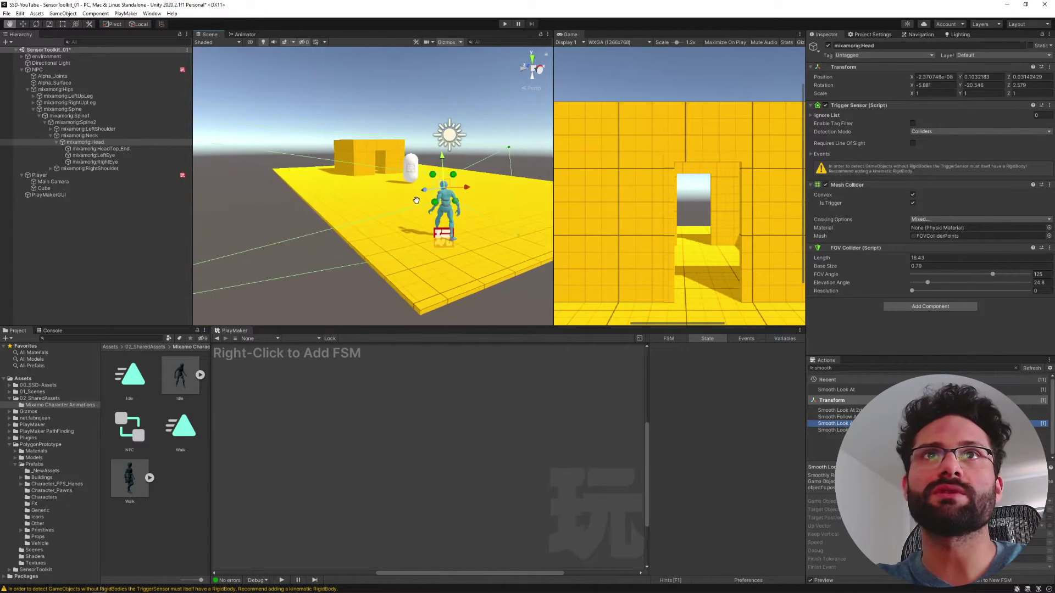
right_click_drag(418, 192, 397, 196)
left_click_drag(398, 196, 475, 216, "alt")
right_click_drag(475, 216, 528, 220)
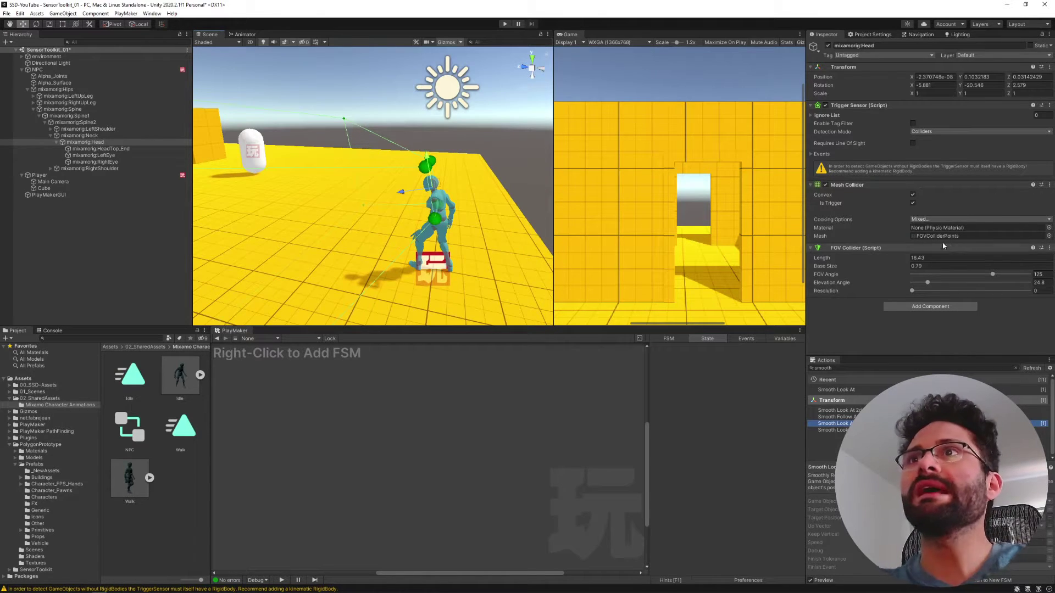
Enable the Trigger Sensor's tag filter and add Player as an allowed tag.
left_click(913, 124)
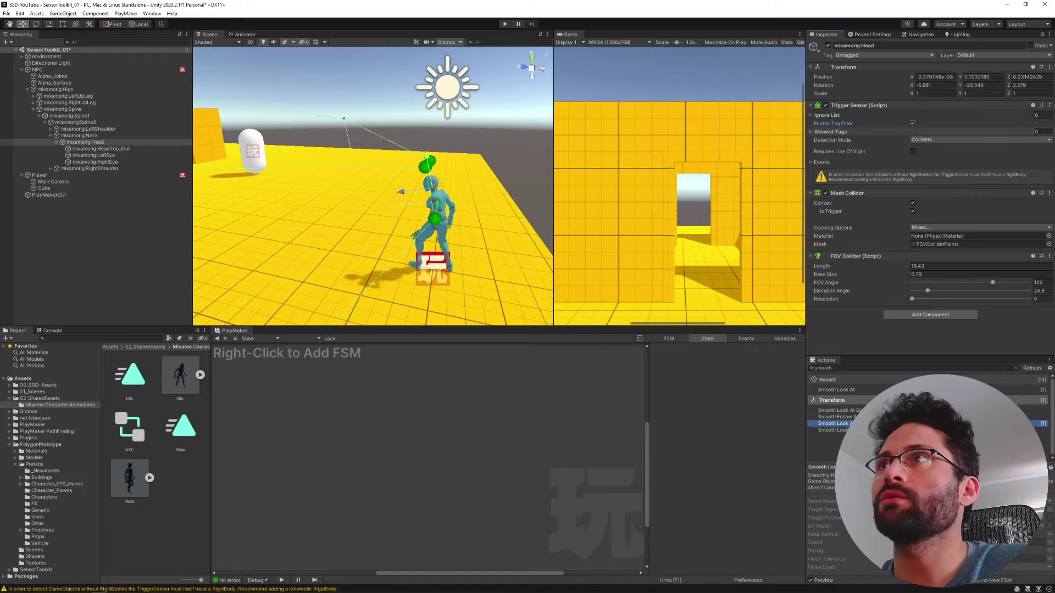
left_click(825, 131)
left_click(1021, 142)
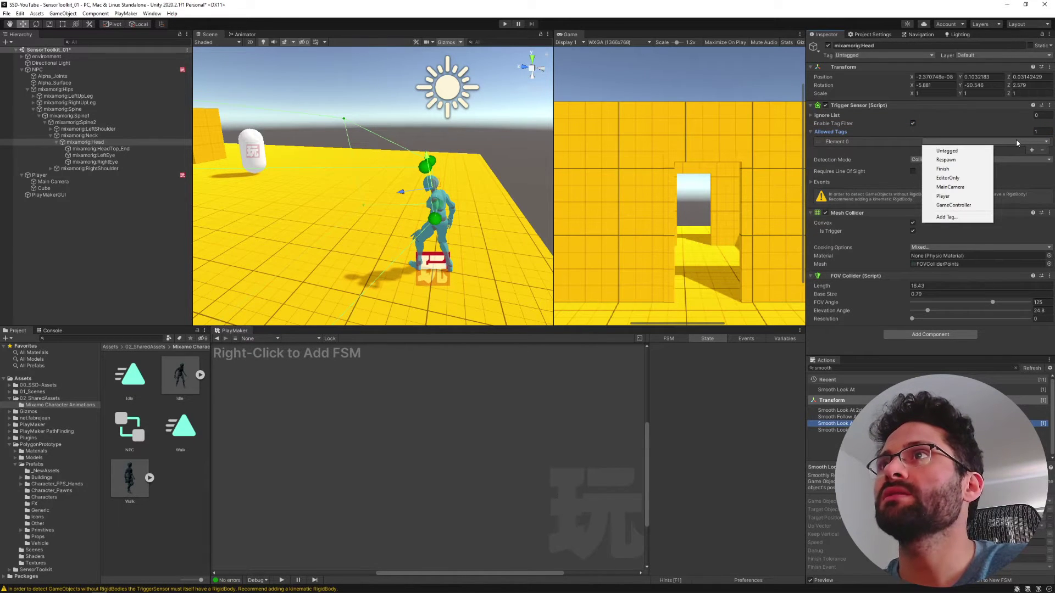
left_click(943, 196)
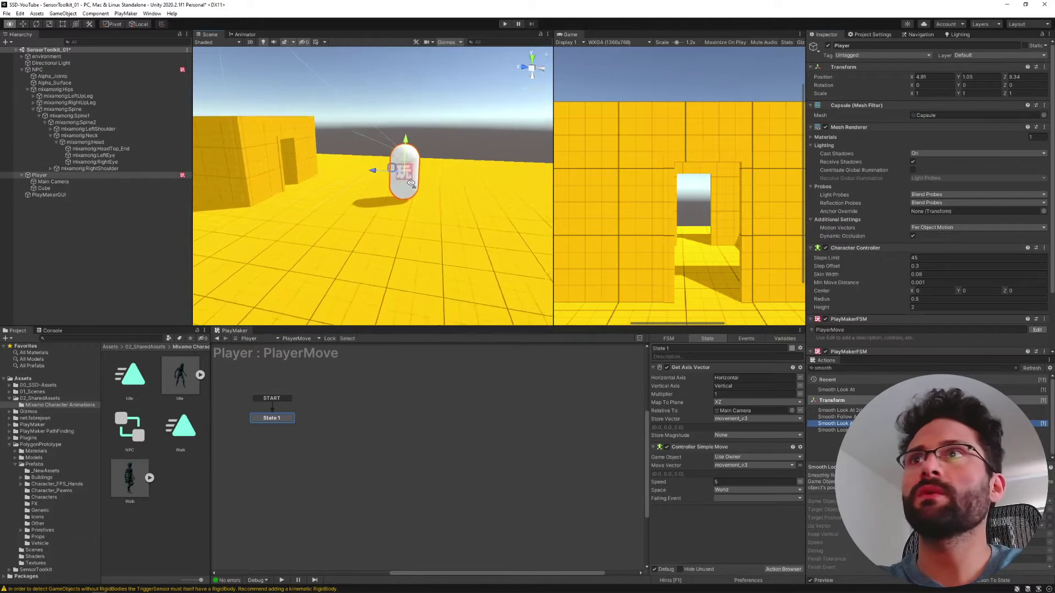
Assign the Player tag to the Cube child of the Player object.
mouse_move(405, 165)
right_mouse_down()
mouse_move(400, 174)
mouse_move(421, 169)
right_mouse_up()
left_click_drag(421, 170, 327, 211, "alt")
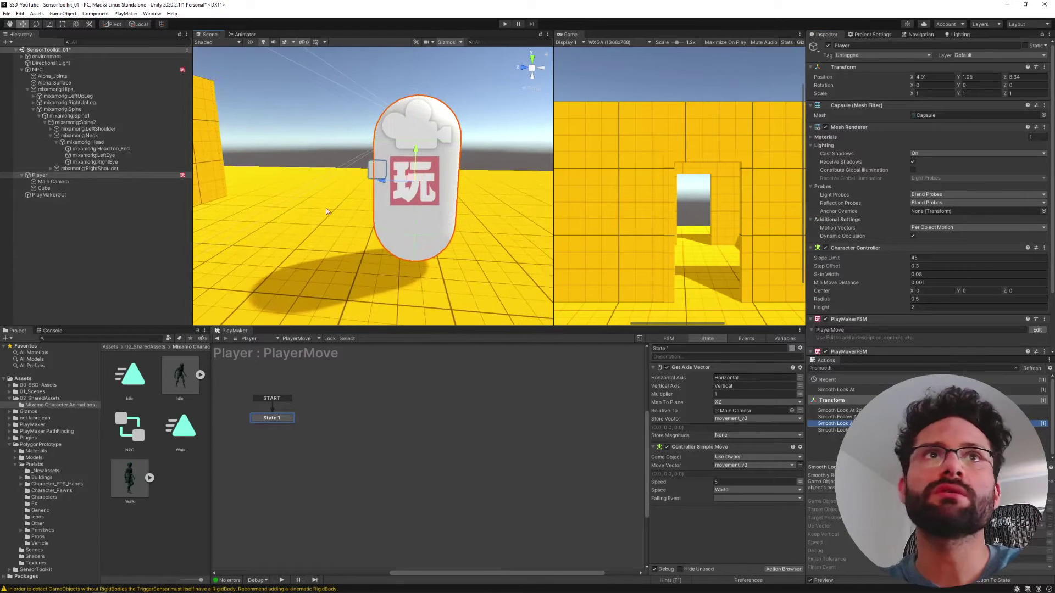
left_click(44, 189)
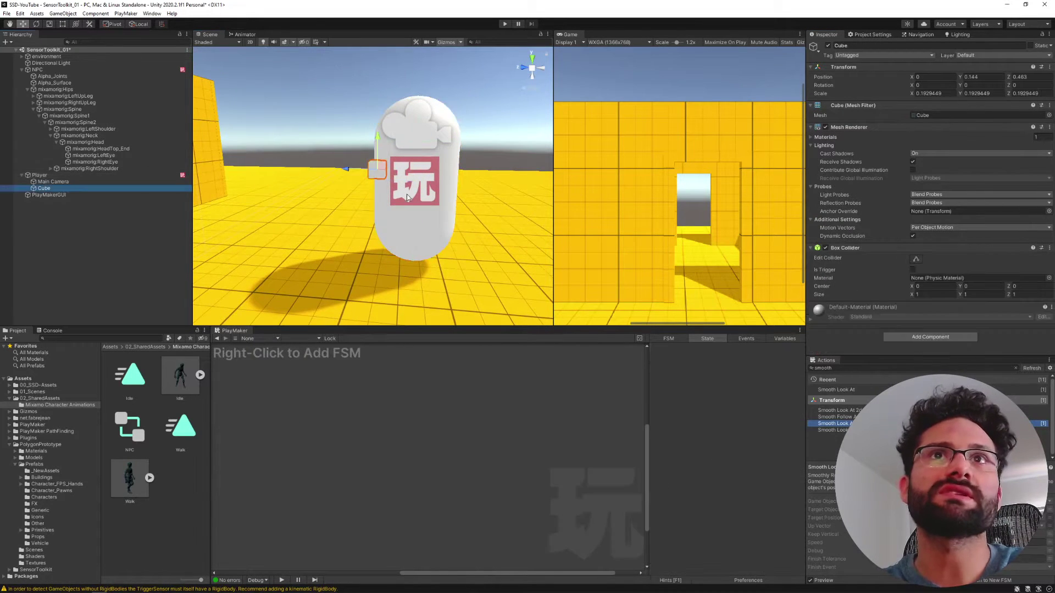
key("f")
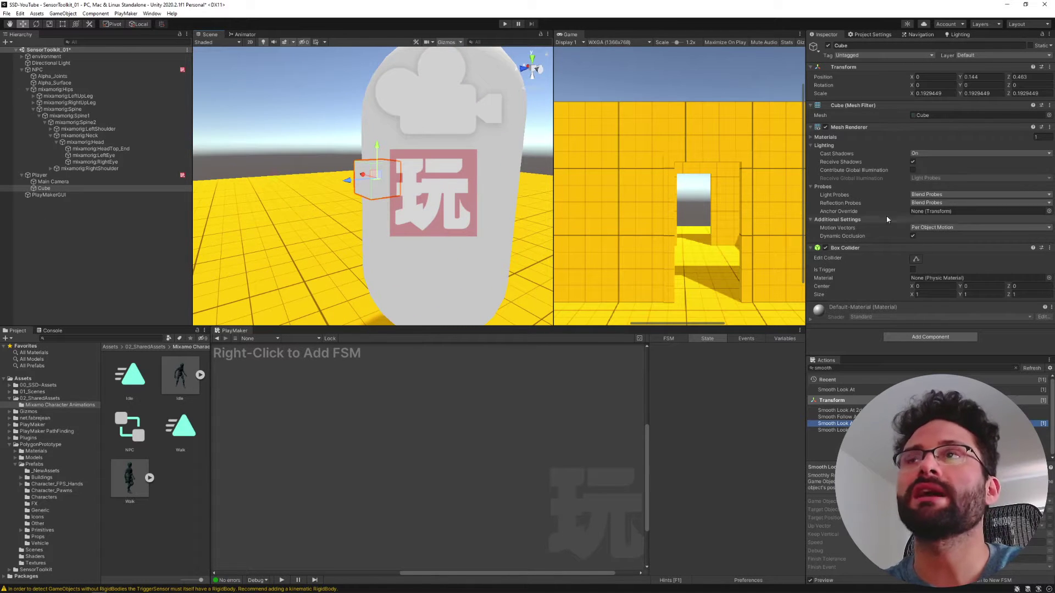
left_click(844, 55)
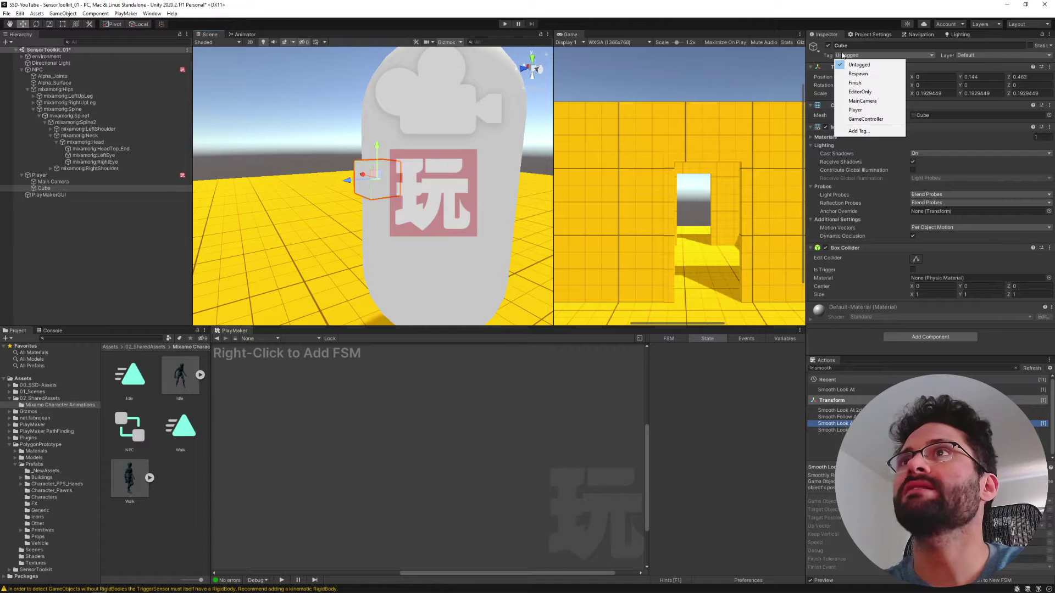
left_click(846, 111)
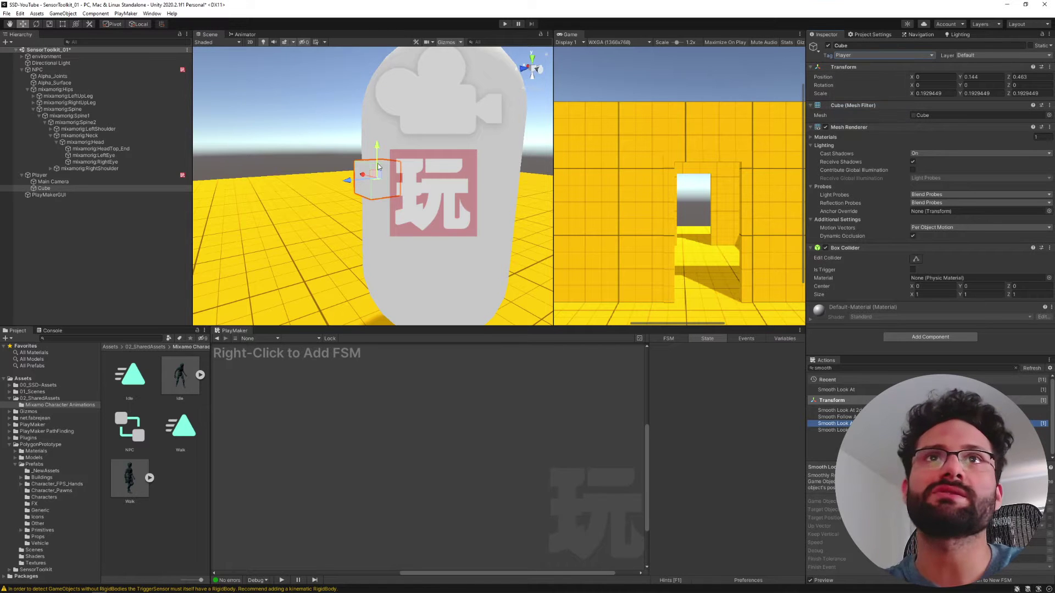
Add a PlayMakerFSM component to the NPC's head bone and name it NpcFOV.
right_click_drag(397, 219, 378, 183)
key("w")
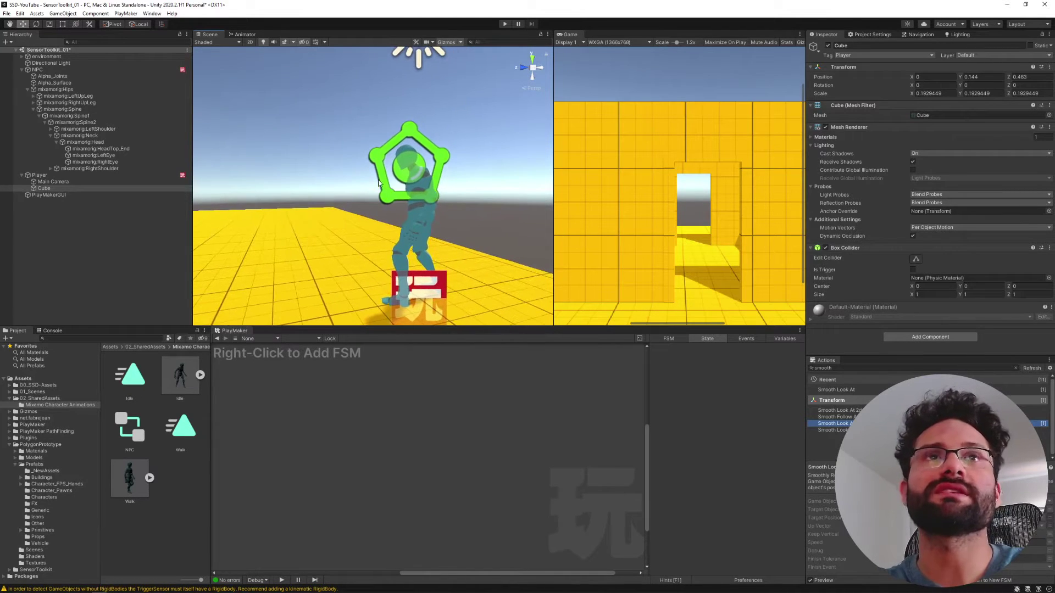
left_click(407, 159)
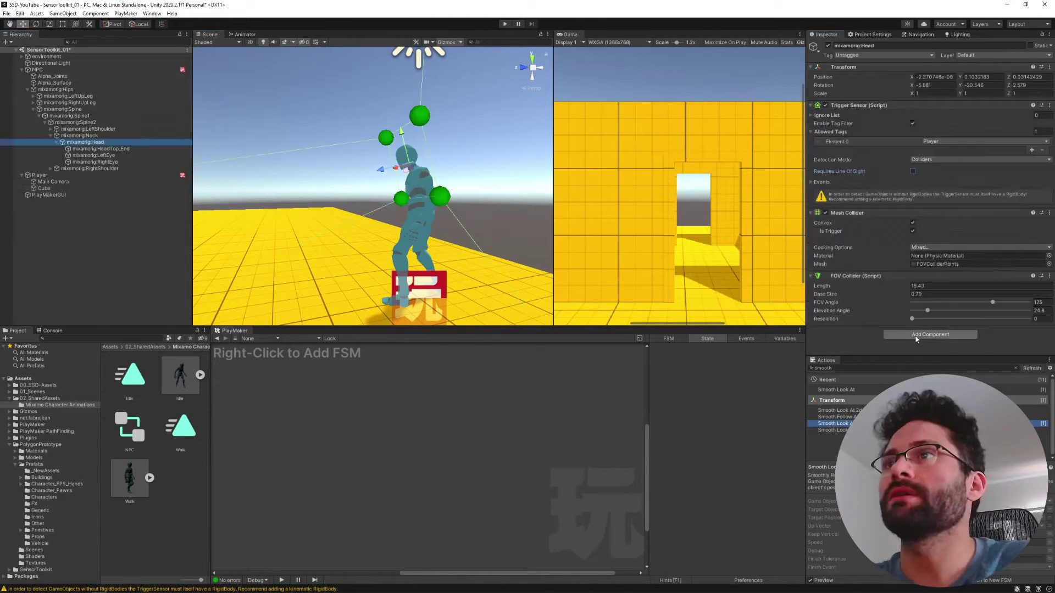
left_click(916, 336)
type("fsm")
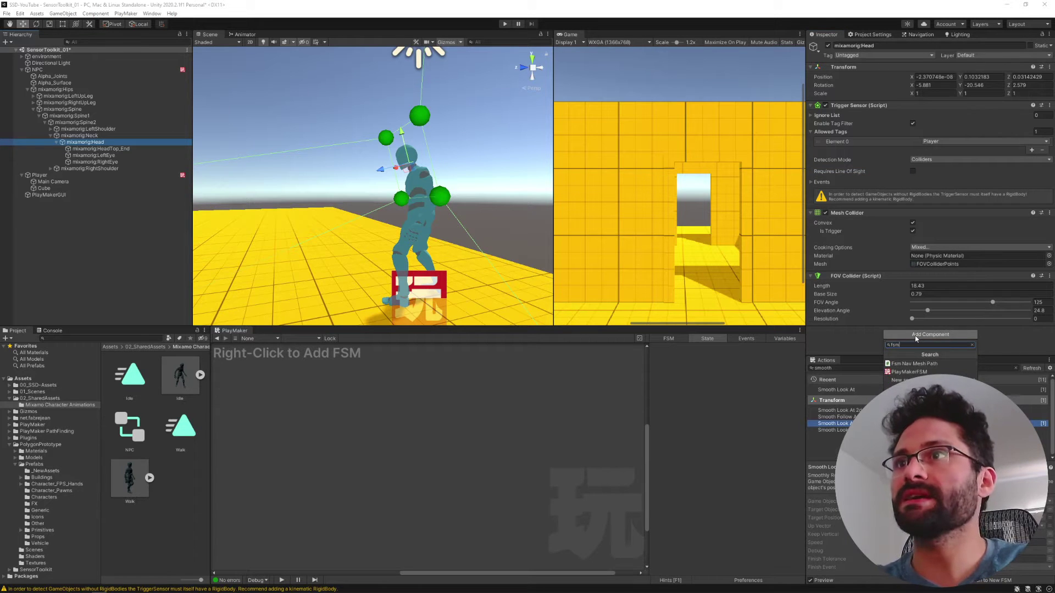
left_click(902, 372)
left_click(859, 319)
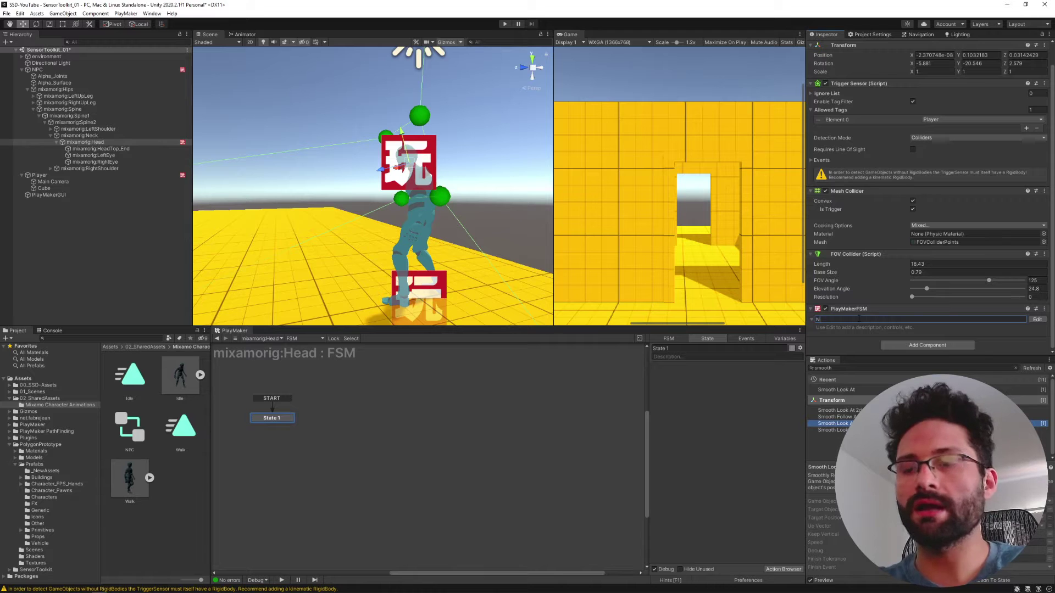
type("NpcFOV")
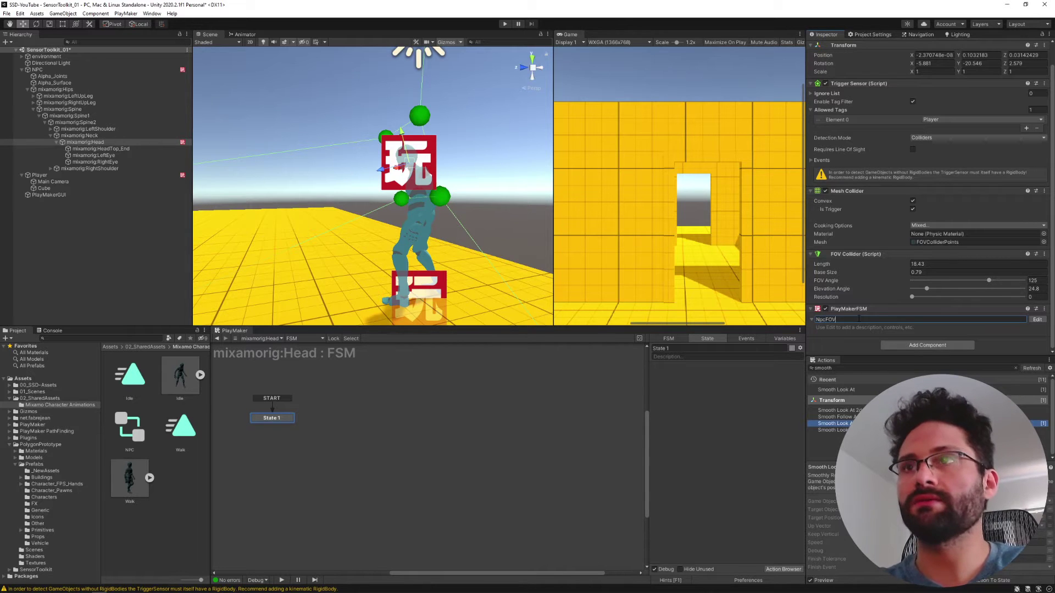
key("Return")
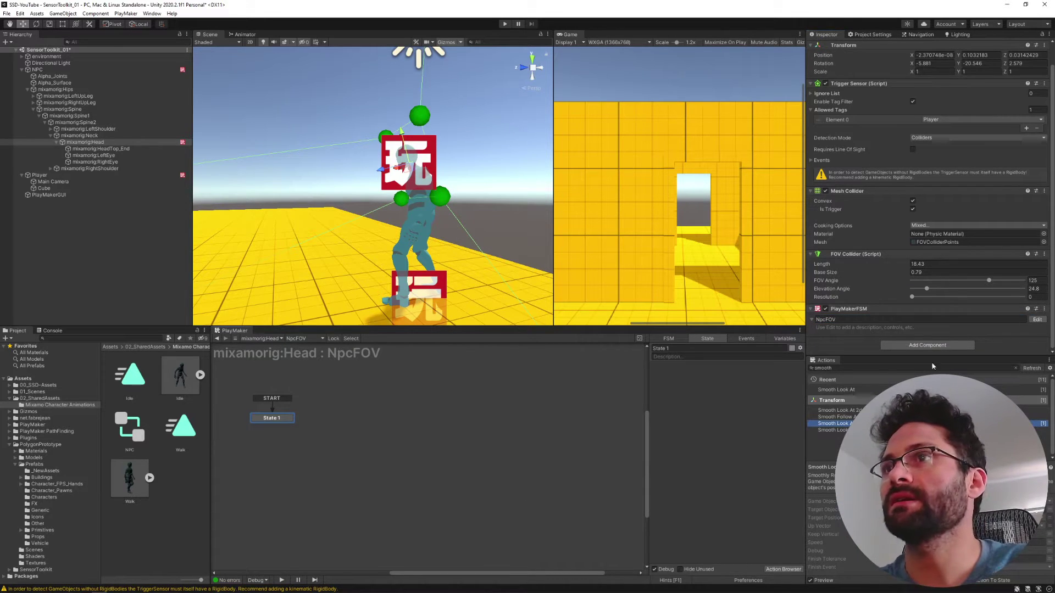
Add a Sensor Is Detected action from the Sensors category to State 1 of the NpcFOV FSM.
middle_click_drag(393, 474, 462, 466)
middle_click_drag(462, 466, 570, 486)
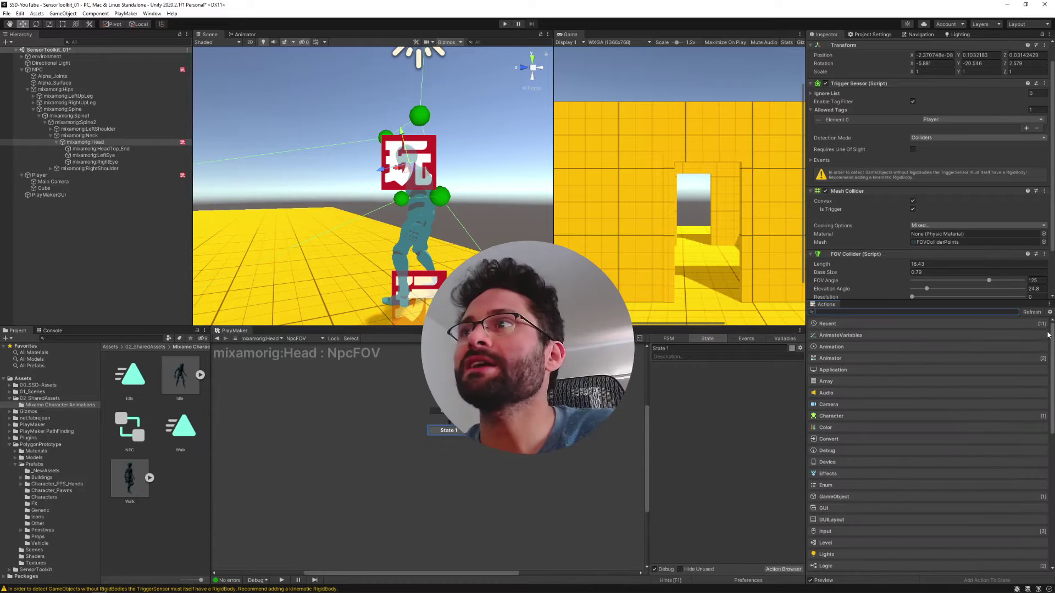
left_click_drag(1053, 337, 1052, 488)
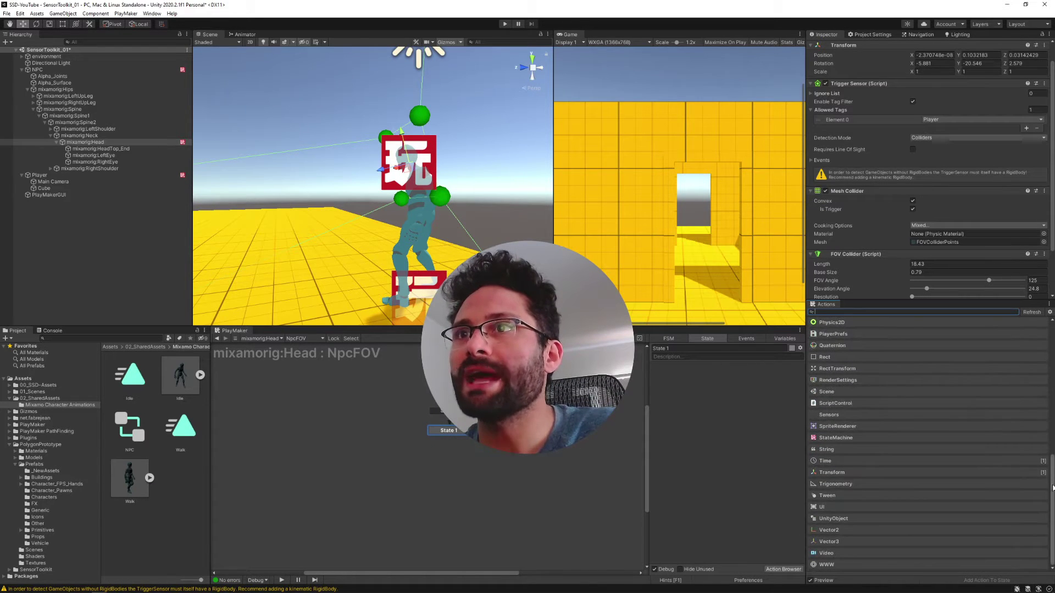
left_click(828, 415)
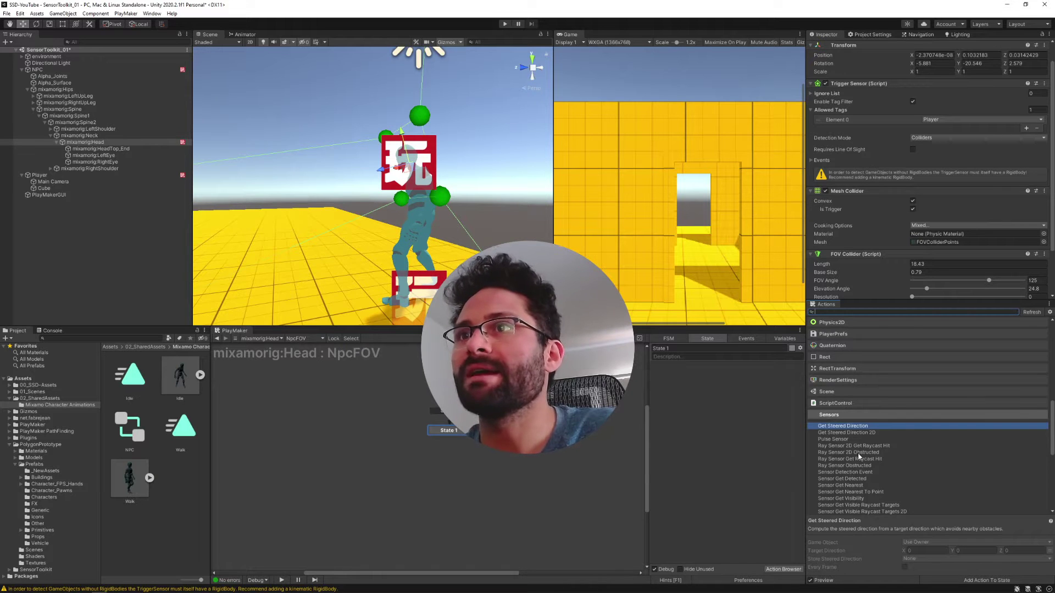
scroll(859, 455, "down", 3)
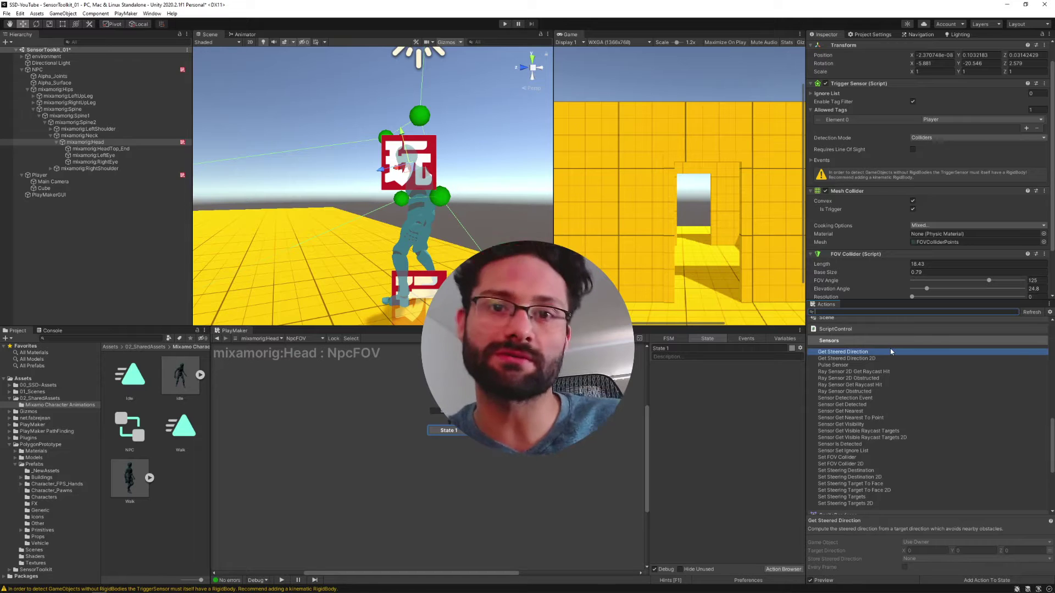
scroll(894, 385, "down", 1)
left_click(899, 420)
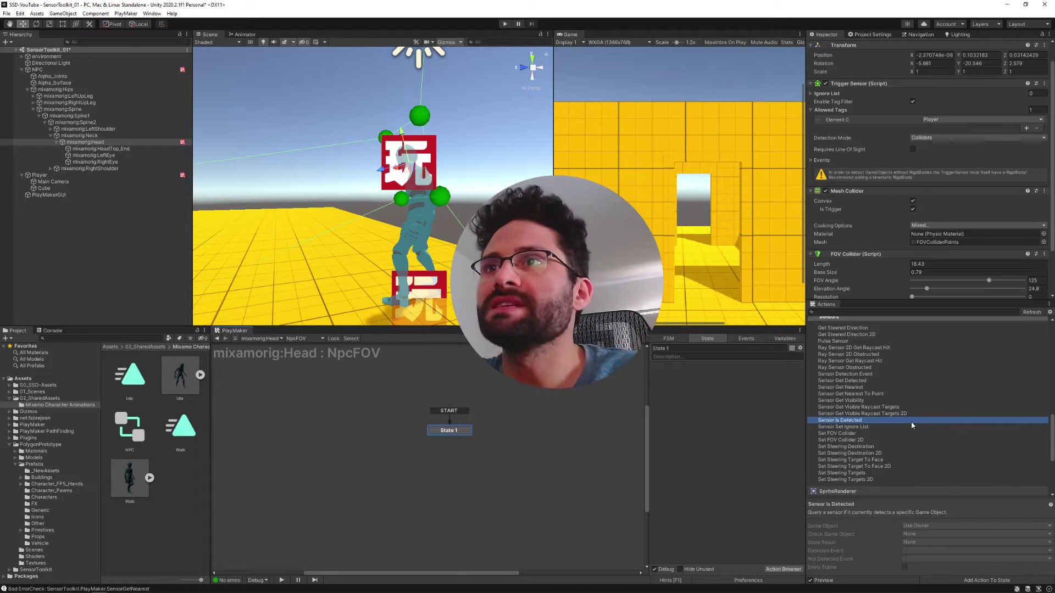
double_click(851, 421)
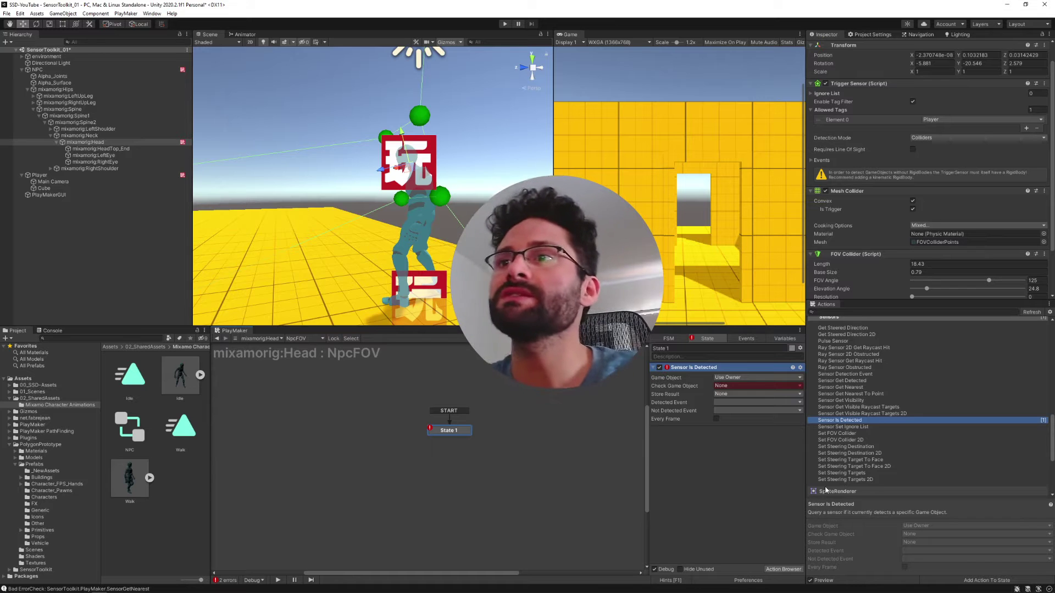
left_click(714, 456)
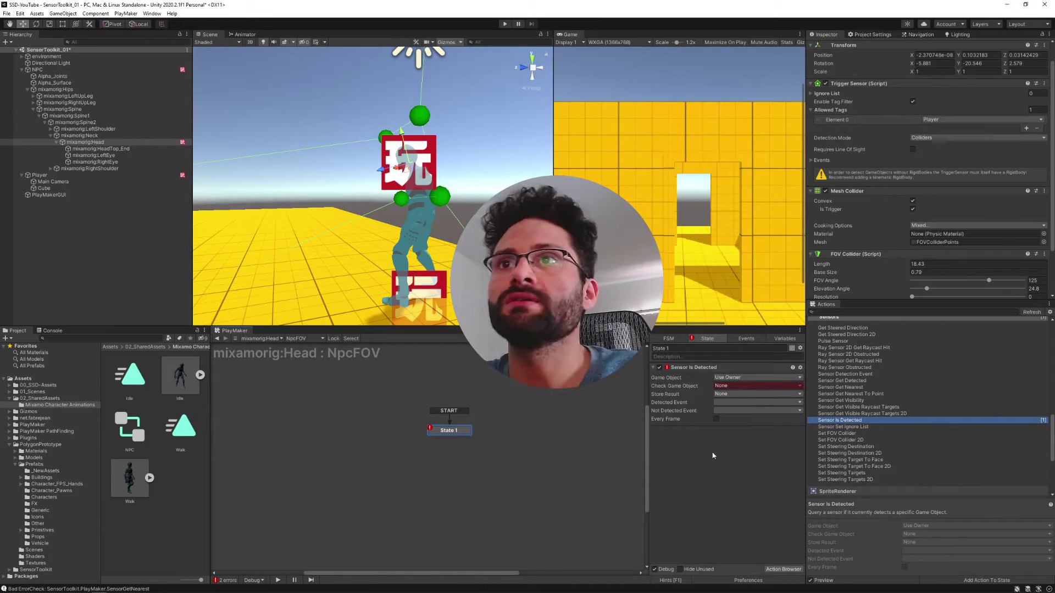
Create a new variable named Player for the Sensor Is Detected action's Check Game Object.
left_click(728, 385)
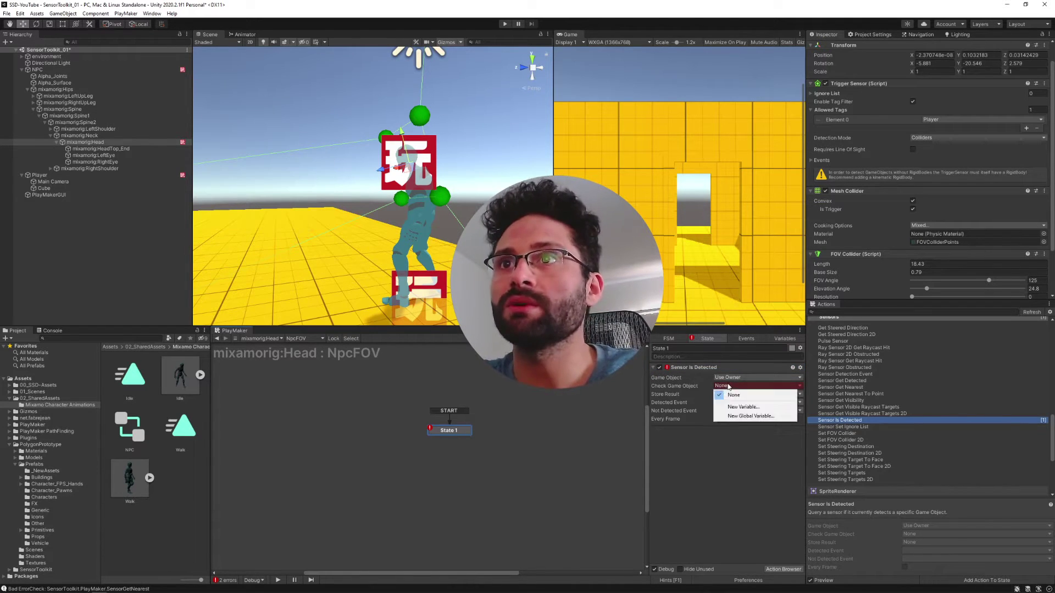
left_click(743, 406)
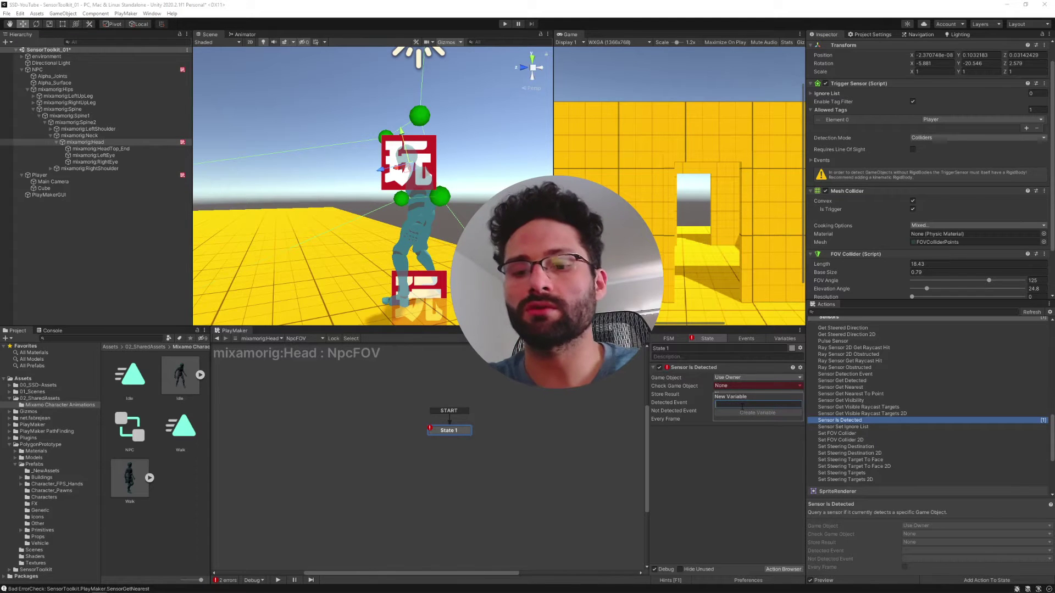
type("Player")
key("Return")
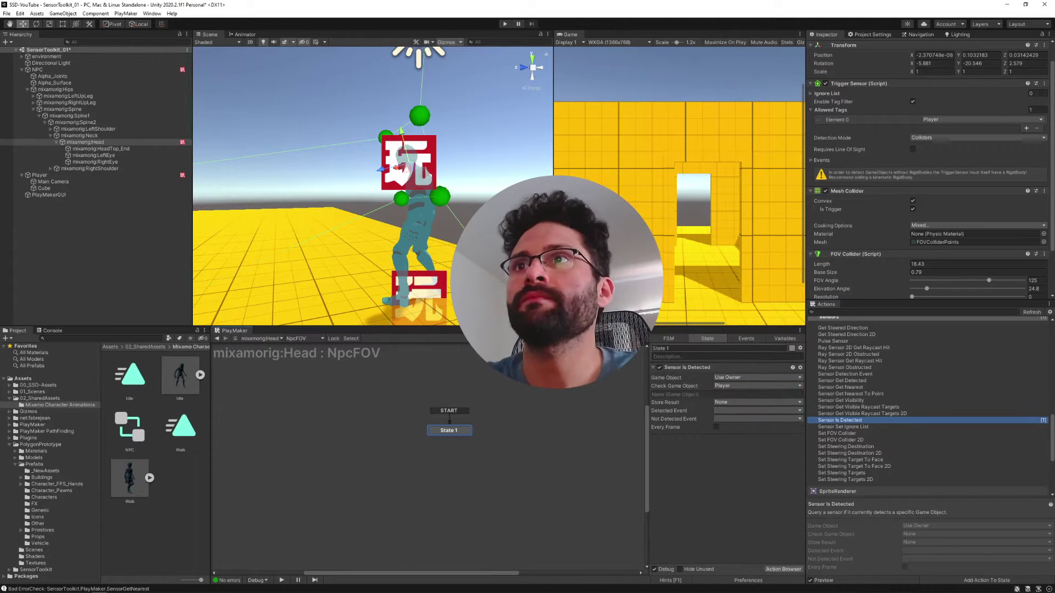
Assign the Player object's Cube child as the value of the NpcFOV FSM's Player variable.
left_click(784, 338)
left_click(658, 367)
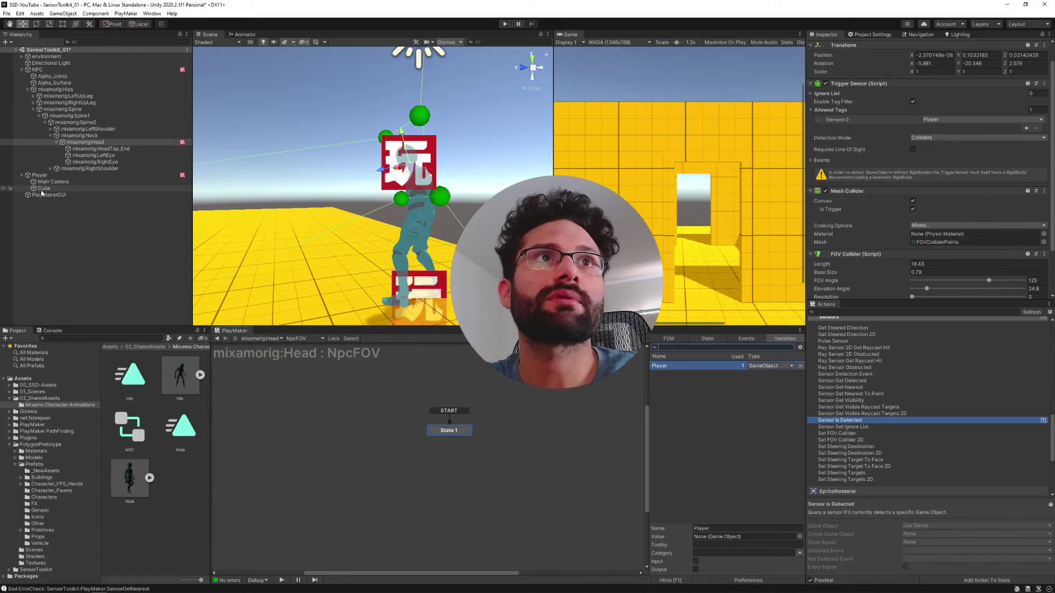
left_click_drag(43, 188, 703, 538)
left_click(706, 339)
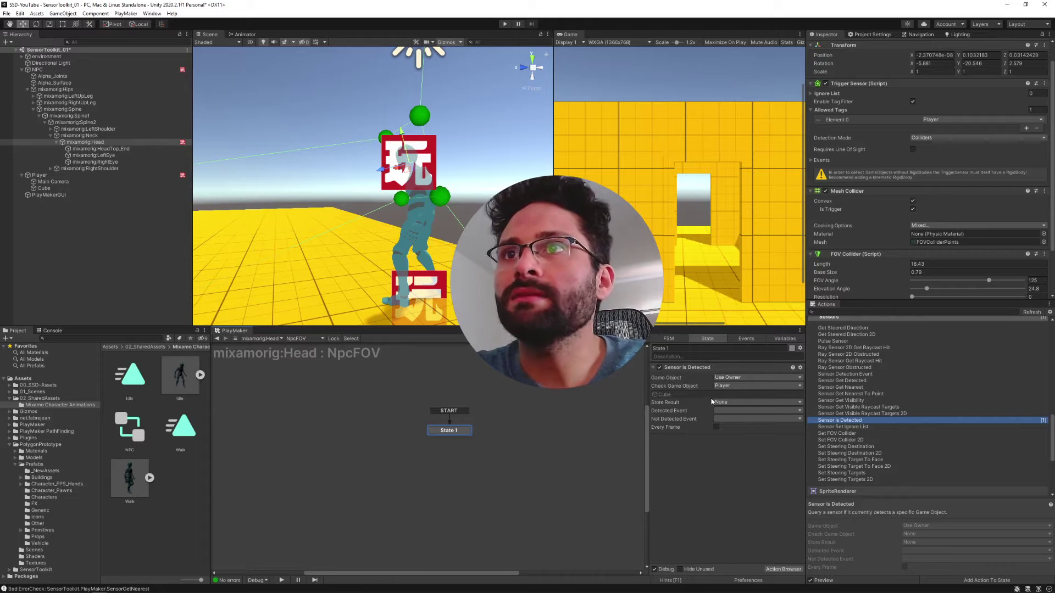
Store the Sensor Is Detected result in a new variable named canSeePlayer and run the action every frame.
left_click(714, 402)
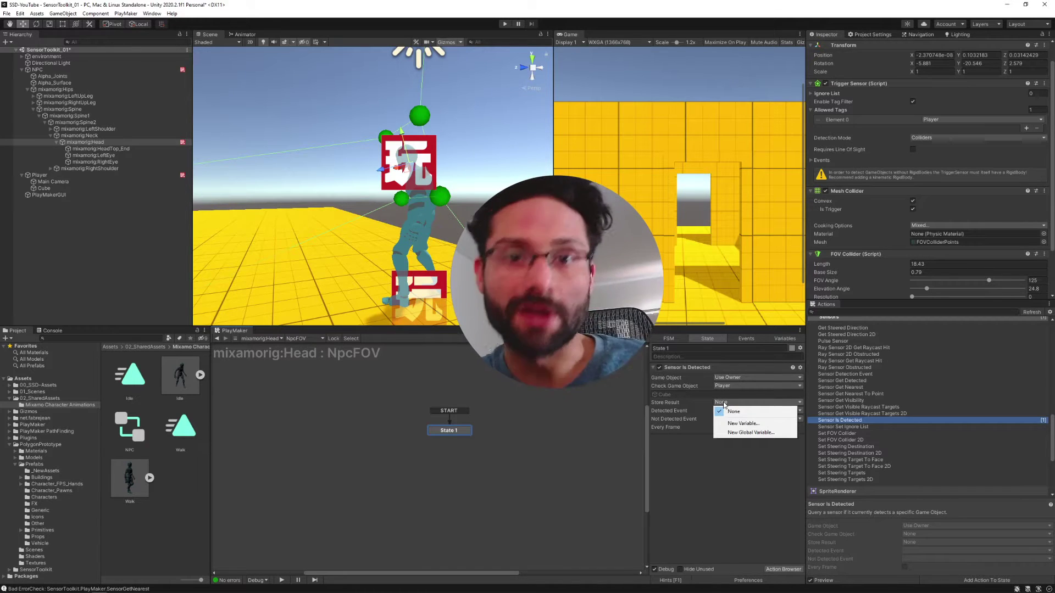
left_click(729, 423)
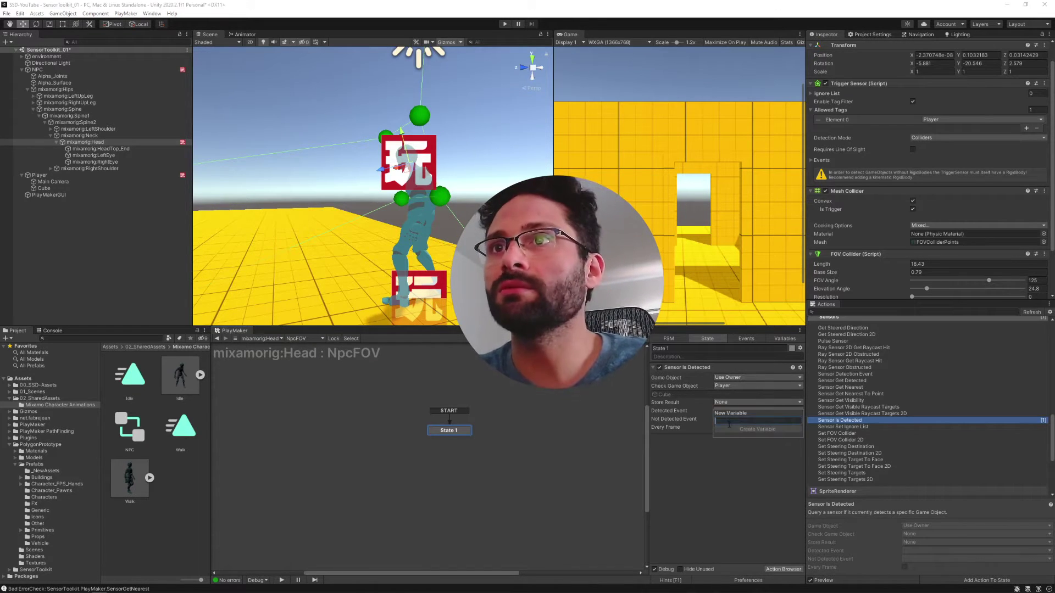
type("canSeePla")
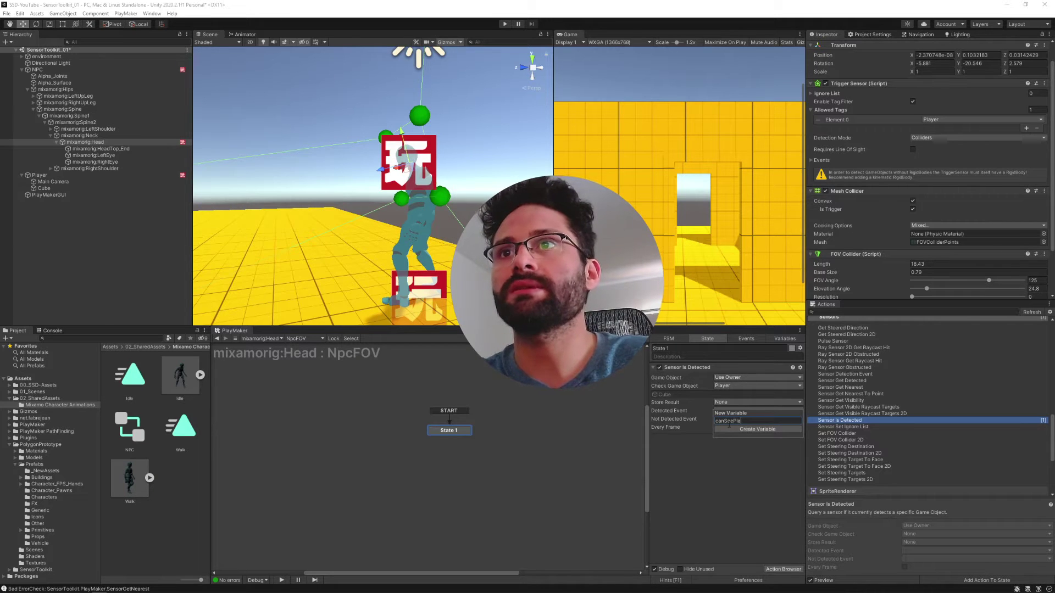
type("yer")
key("Return")
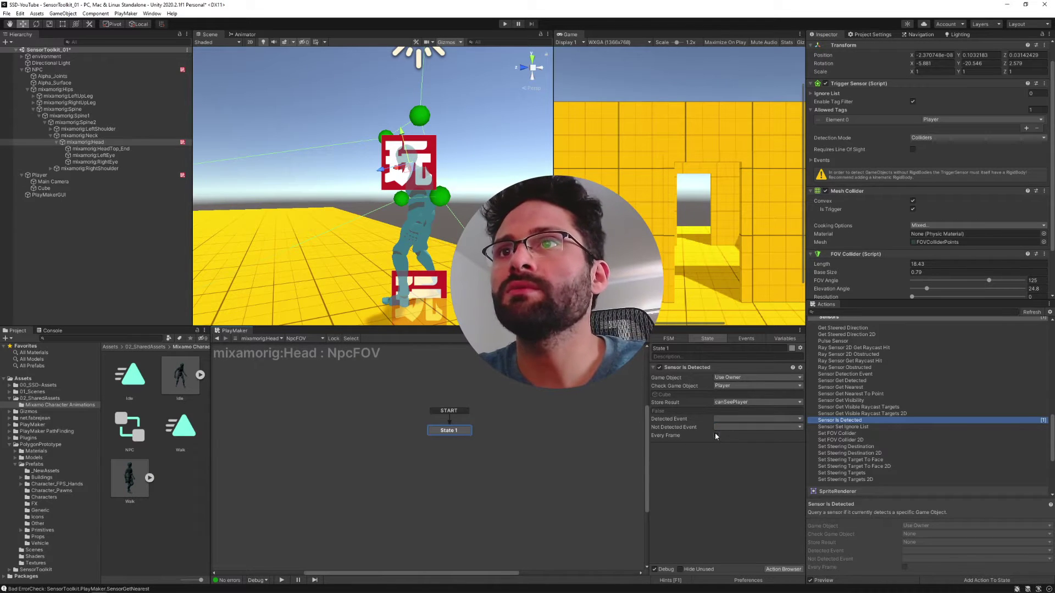
left_click(715, 435)
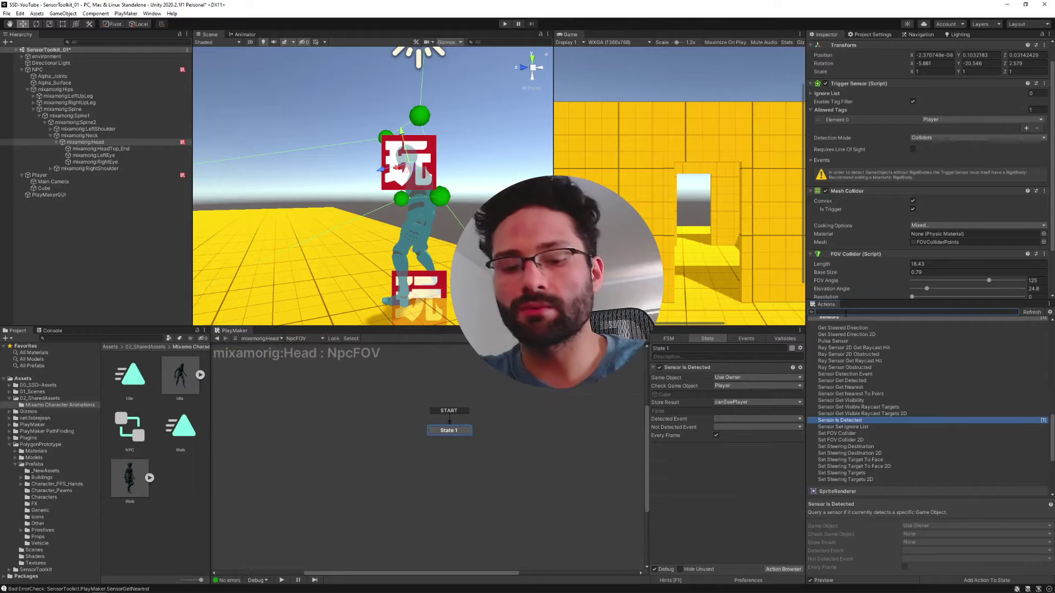
Add a Set Fsm Bool action to State 1 and specify the NPC as its game object.
type("set fsm b")
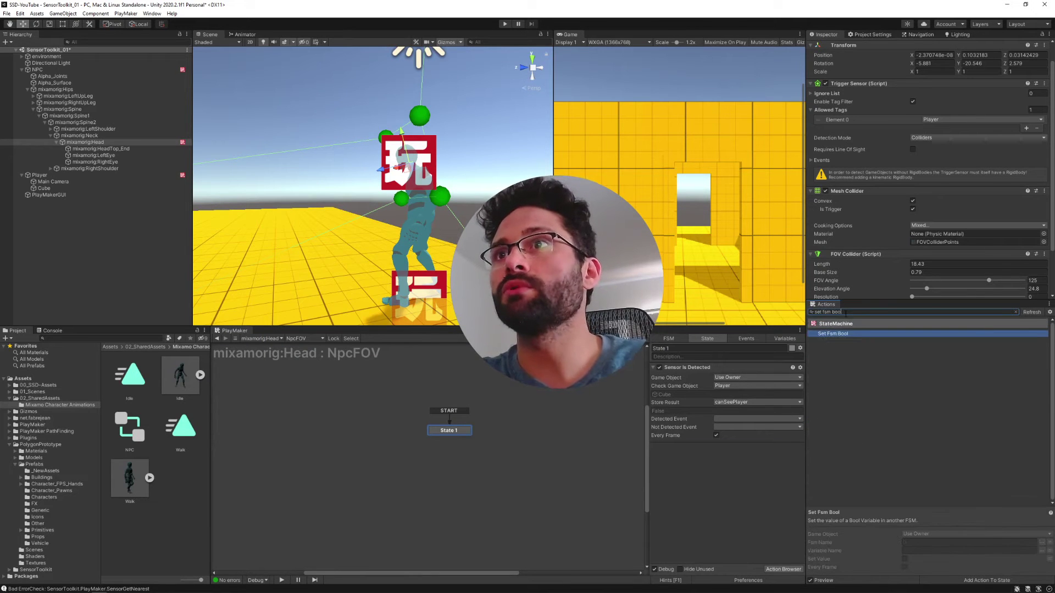
type("oo")
key("Return")
left_click(736, 457)
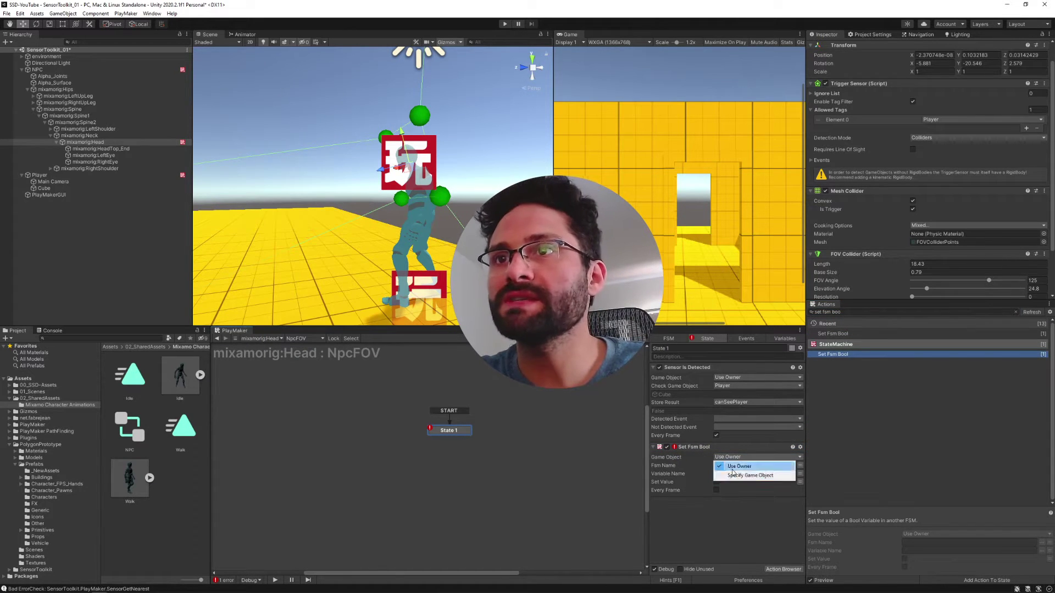
left_click(741, 474)
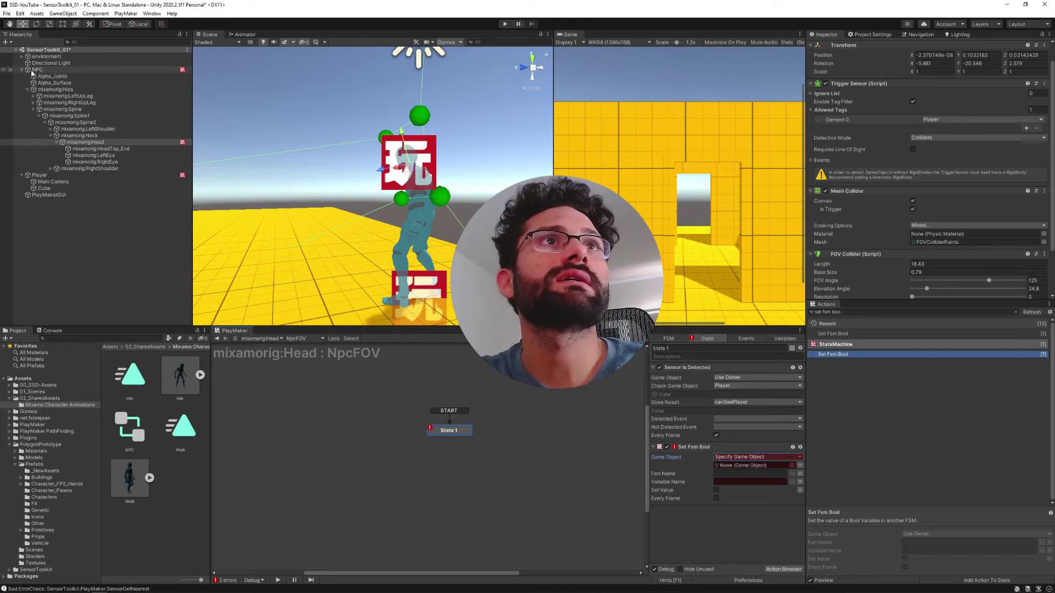
left_click_drag(32, 70, 699, 503)
left_click_drag(727, 467, 729, 466)
Target the canSeePlayer variable of the NPC FSM in Set Fsm Bool, setting it from the local canSeePlayer every frame.
left_click(792, 473)
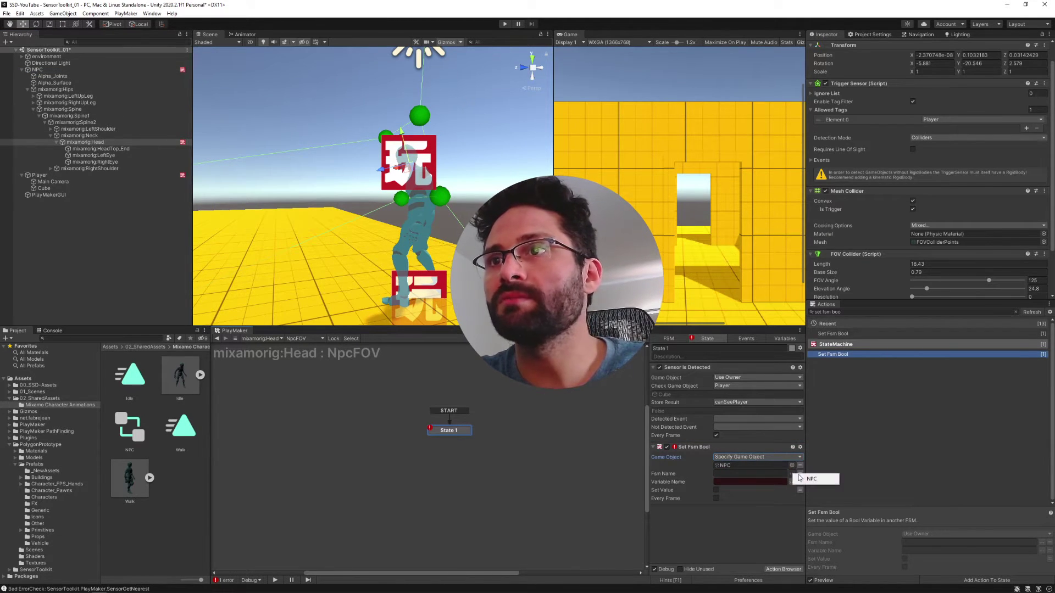
left_click(813, 480)
left_click(792, 482)
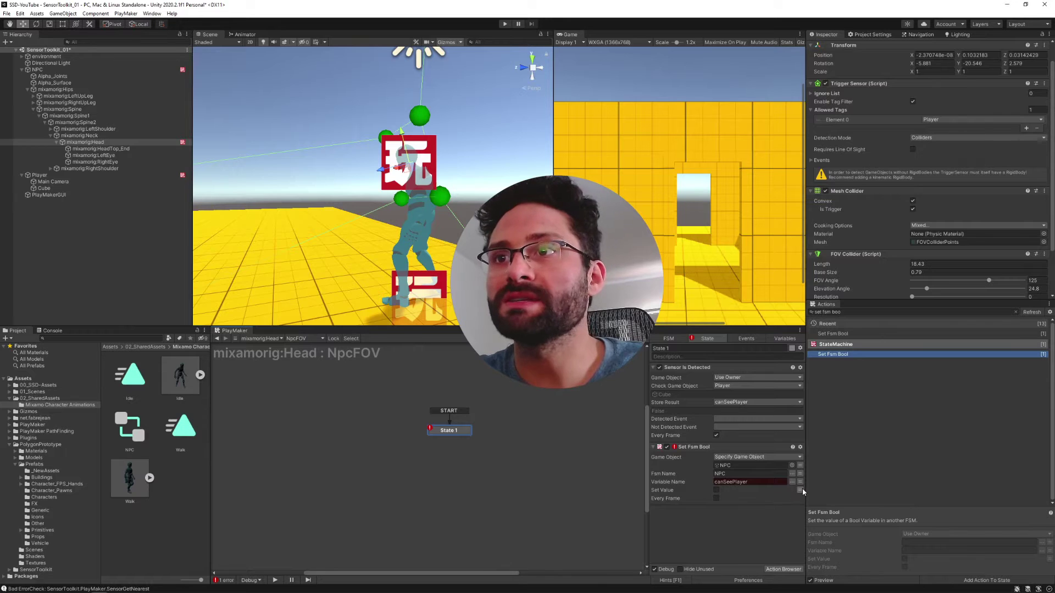
left_click(770, 491)
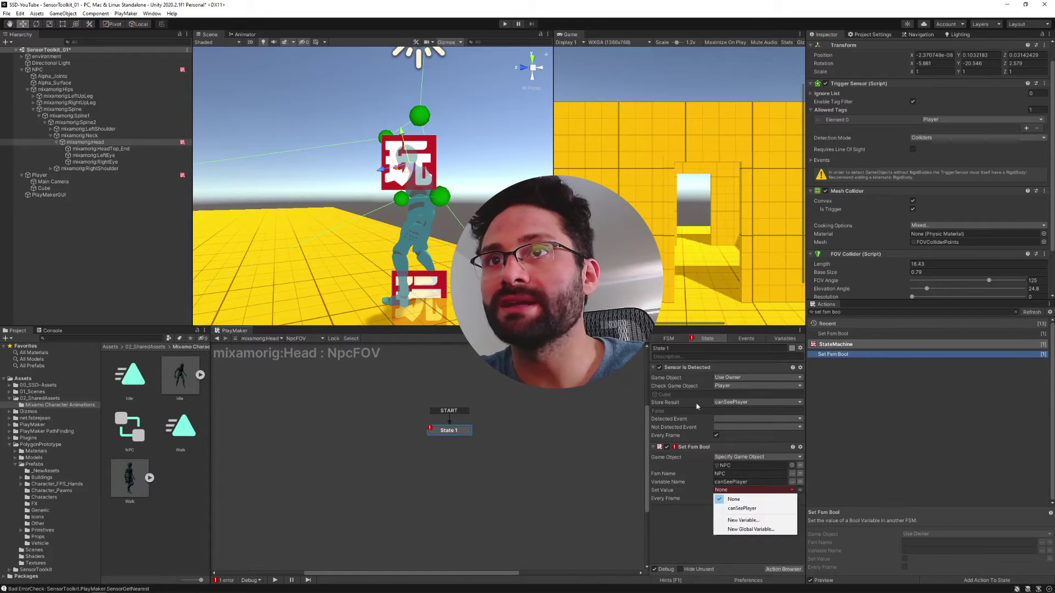
left_click(739, 510)
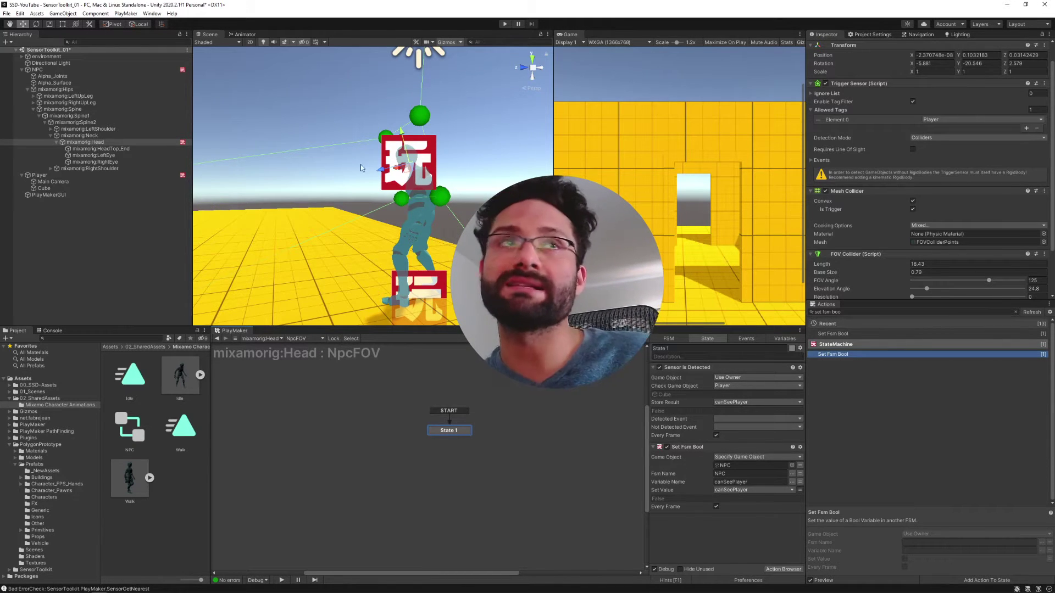
Review the NPC Idle state's Bool Test, then reposition the Player capsule on the floor near the walled room.
left_click(52, 70)
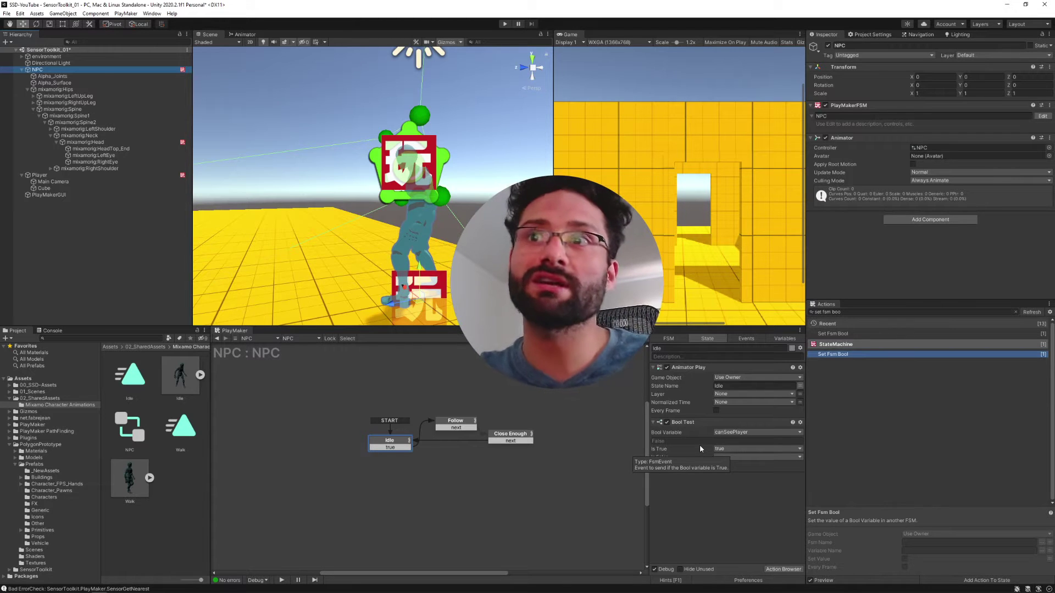
left_click(671, 450)
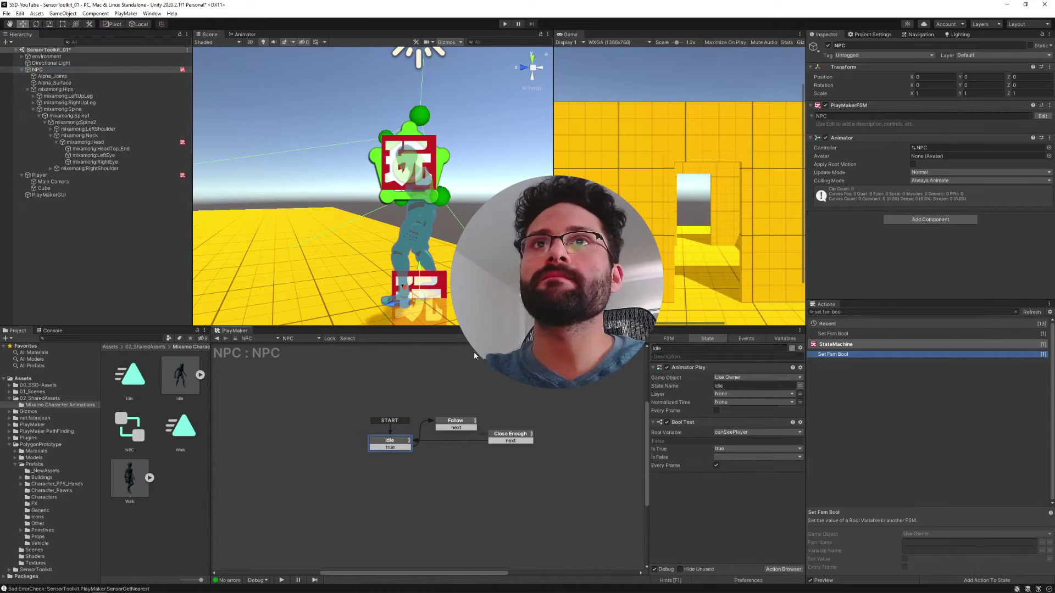
right_click_drag(366, 252, 348, 272)
middle_click_drag(318, 140, 374, 214)
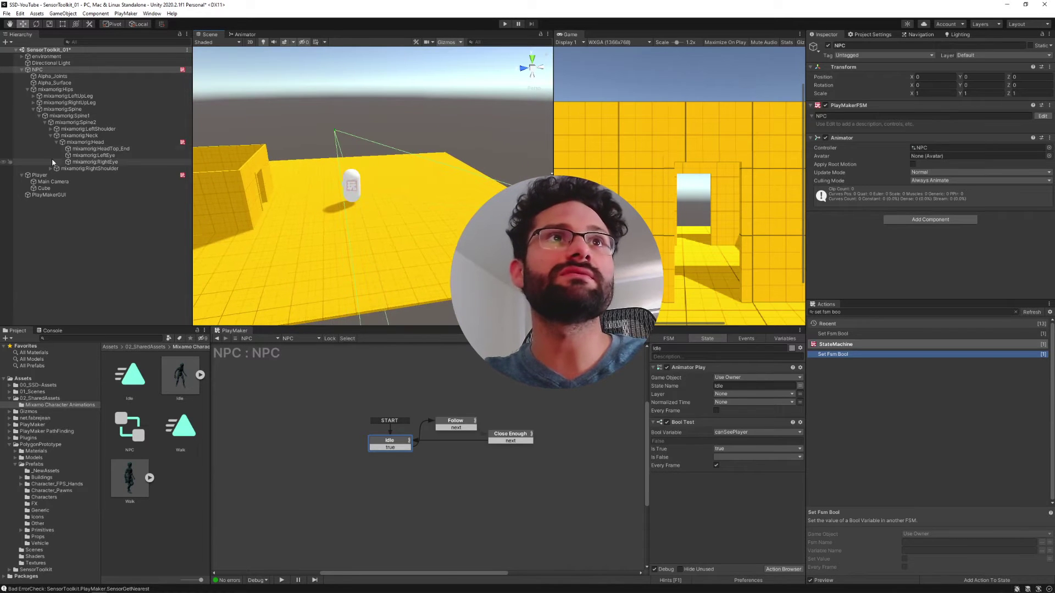
left_click(50, 174)
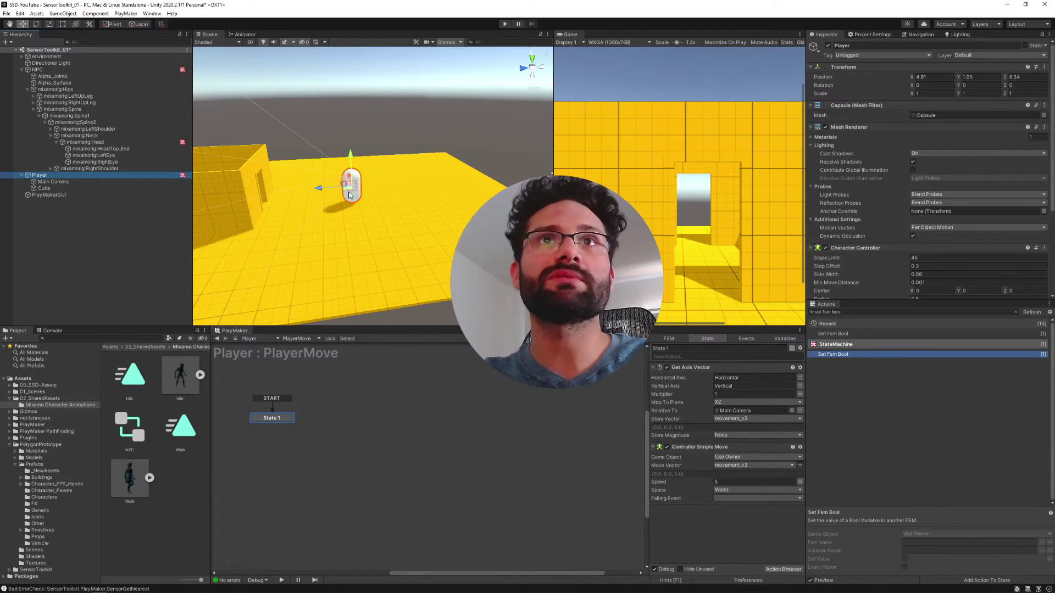
left_click_drag(349, 195, 204, 245)
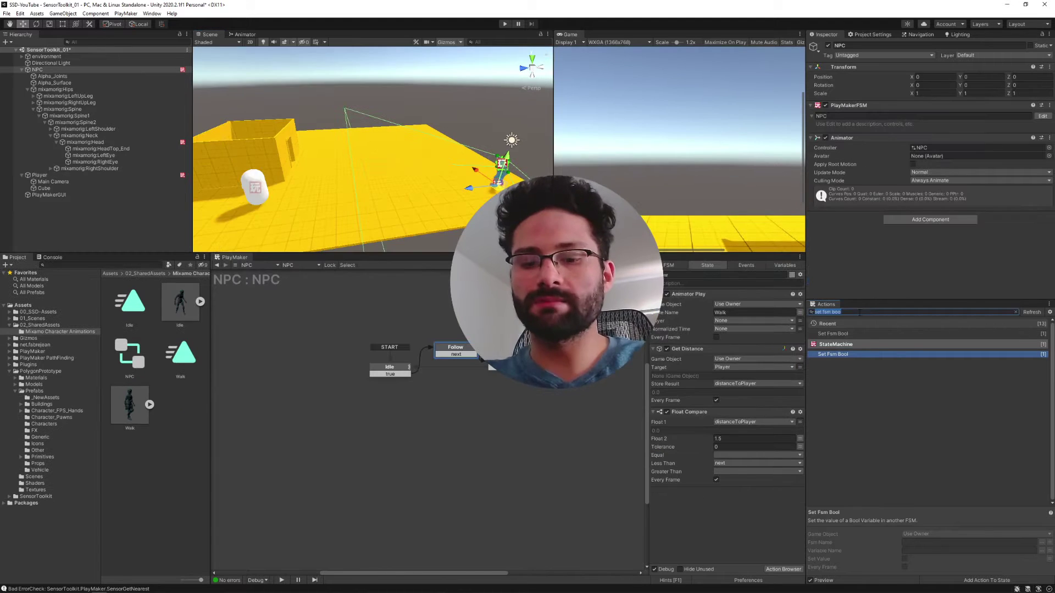
Add Set Agent Destination As Game Object to the NPC's Follow state and place it directly above Get Distance.
type("set agent des")
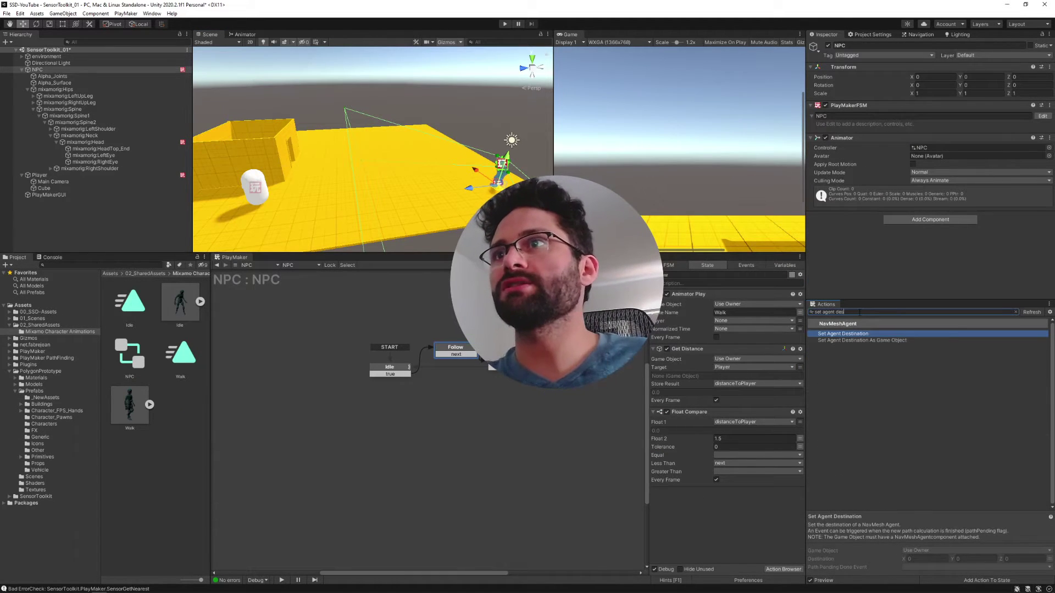
double_click(860, 340)
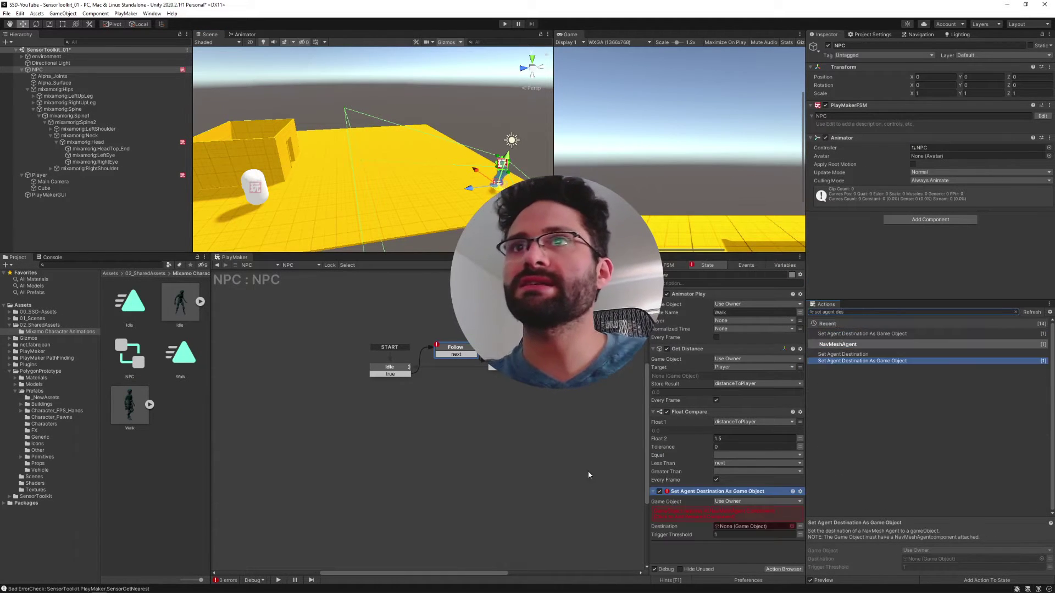
left_click(690, 491)
key("ctrl+Up")
key("ctrl+Up")
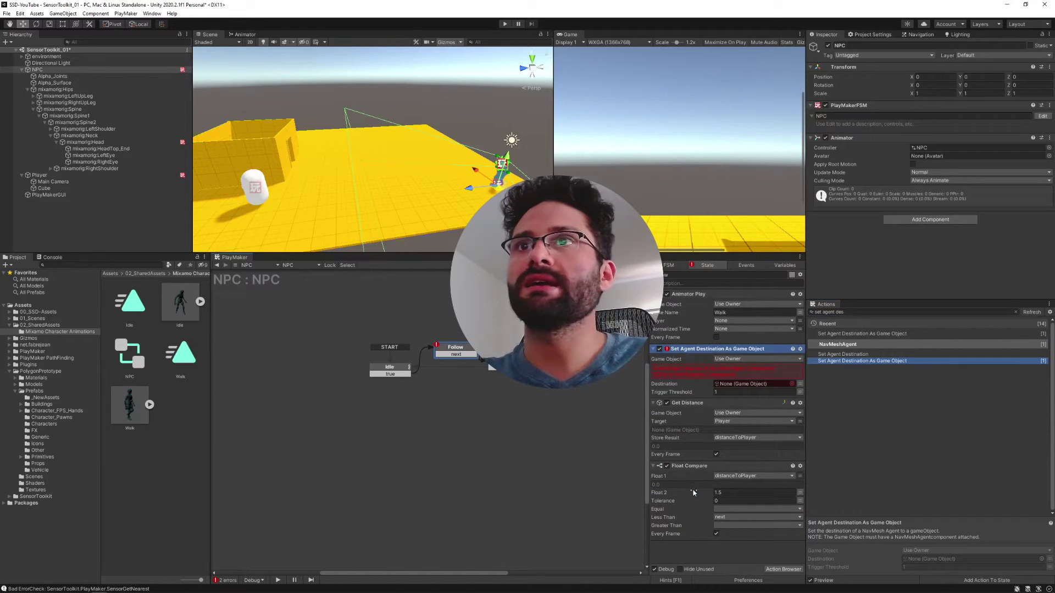
Add the required Nav Mesh Agent component to the NPC and set the agent destination to the Player variable.
left_click(698, 374)
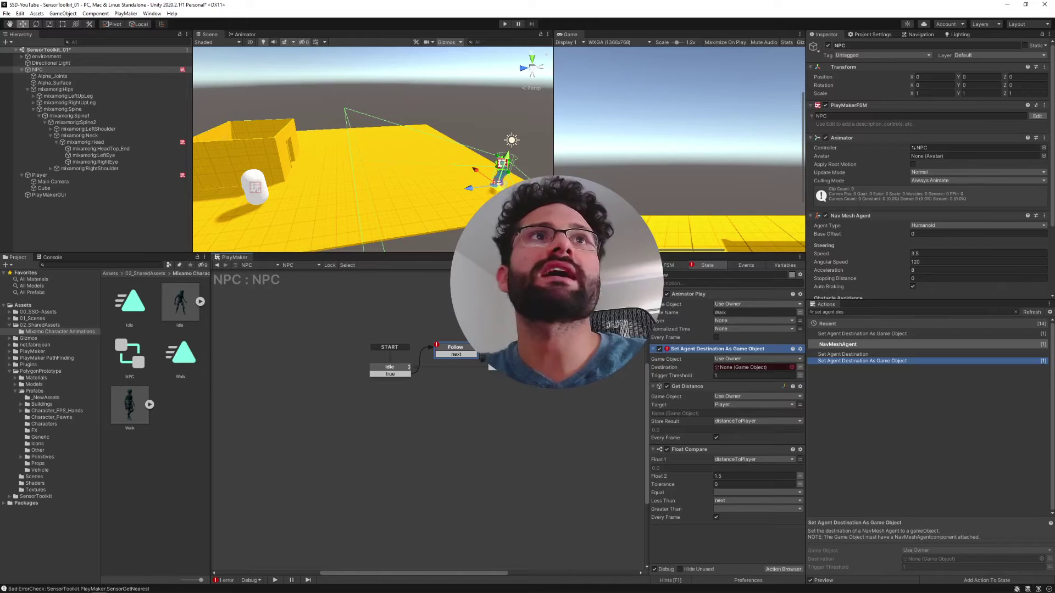
scroll(885, 256, "down", 5)
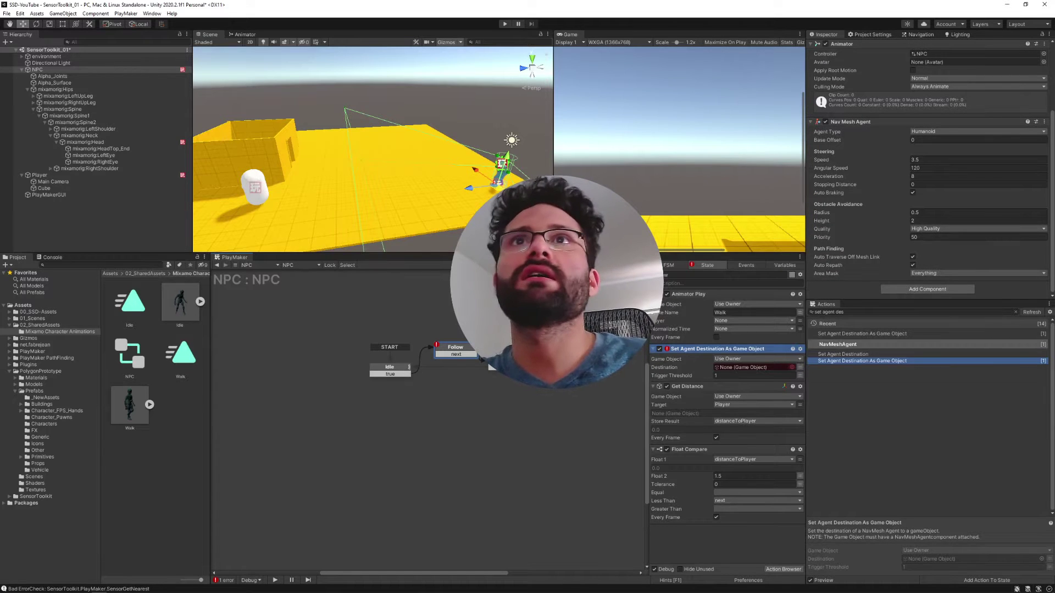
left_click(799, 368)
left_click(791, 367)
left_click(748, 387)
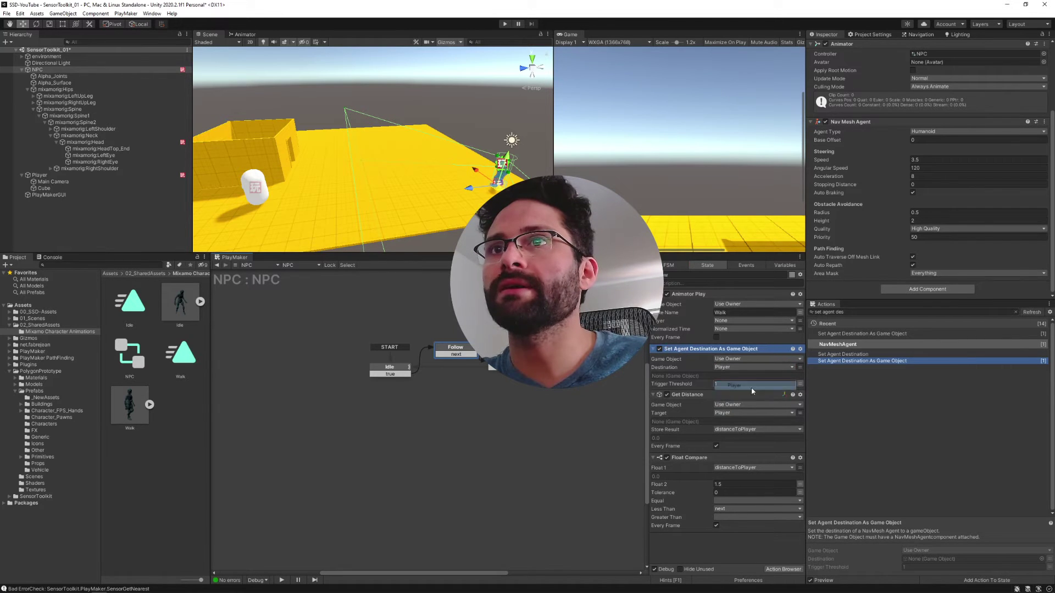
Add a Rigidbody to the NPC's mixamorig:Head sensor object, with Use Gravity off and Is Kinematic on.
left_click(780, 266)
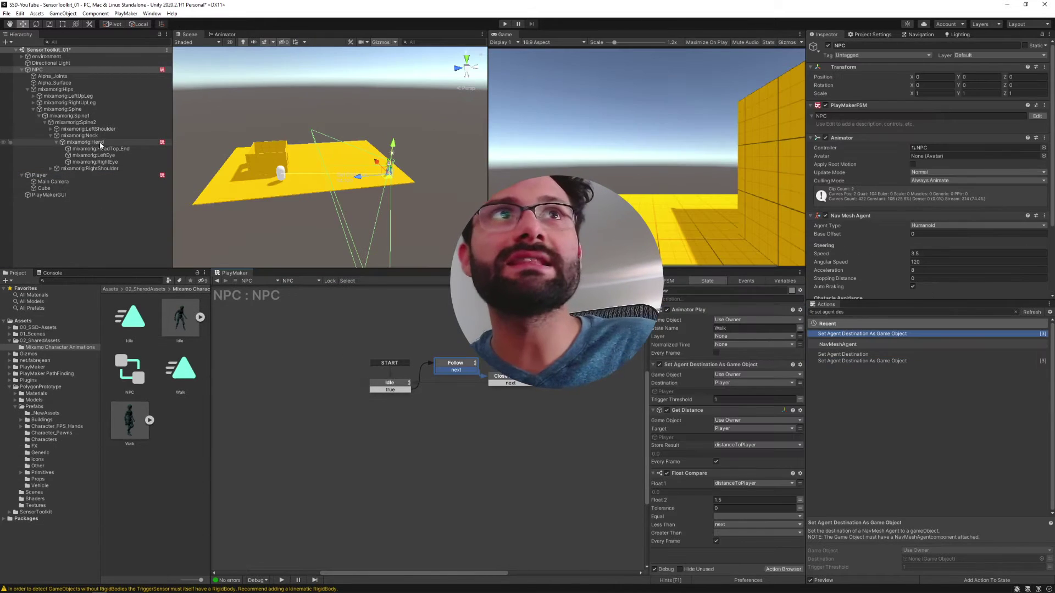
left_click(100, 144)
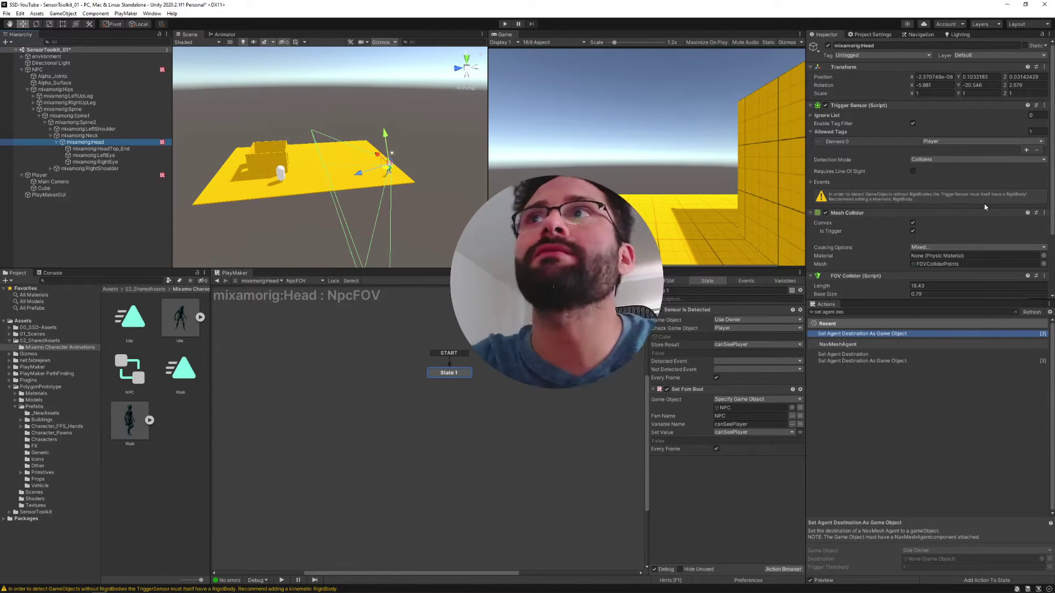
scroll(985, 207, "down", 3)
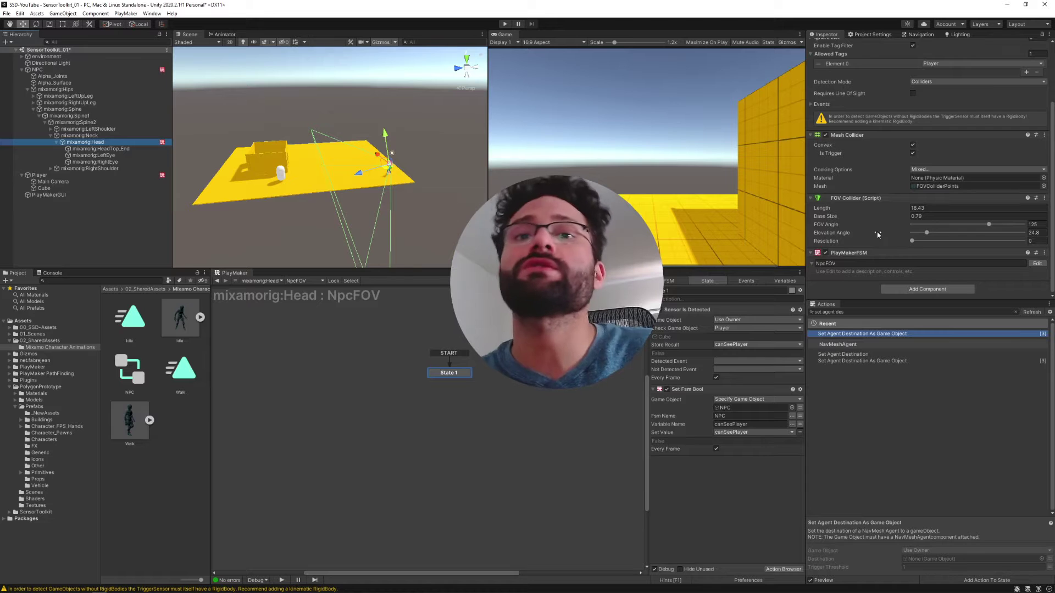
left_click(898, 290)
type("rigi")
key("Return")
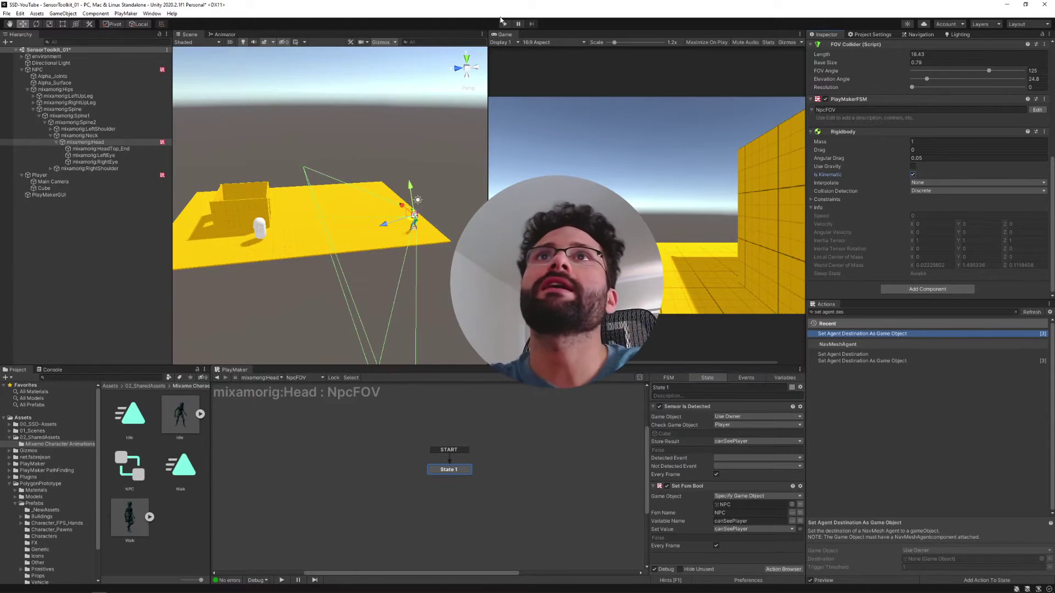
Run the scene with the NPC FSM displayed and walk the Player toward the NPC to test detection and following.
left_click(55, 70)
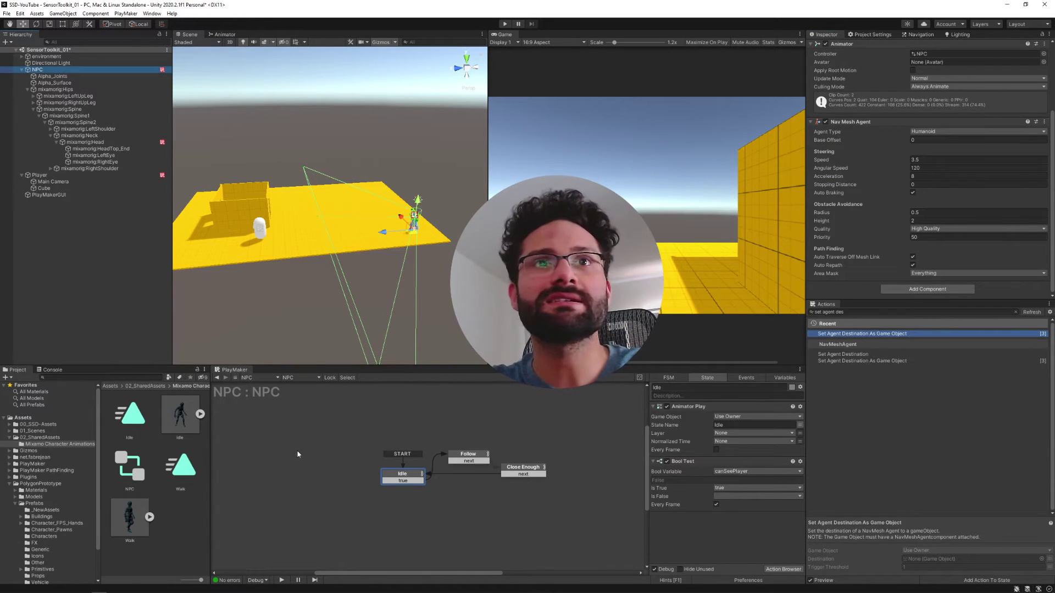
middle_click_drag(297, 454, 295, 438)
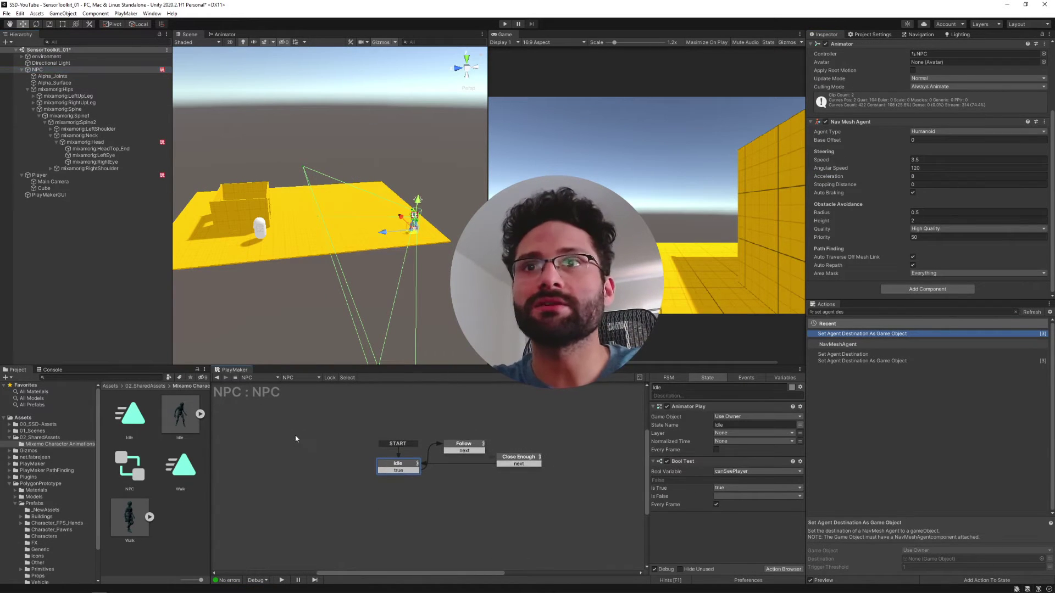
left_click(504, 25)
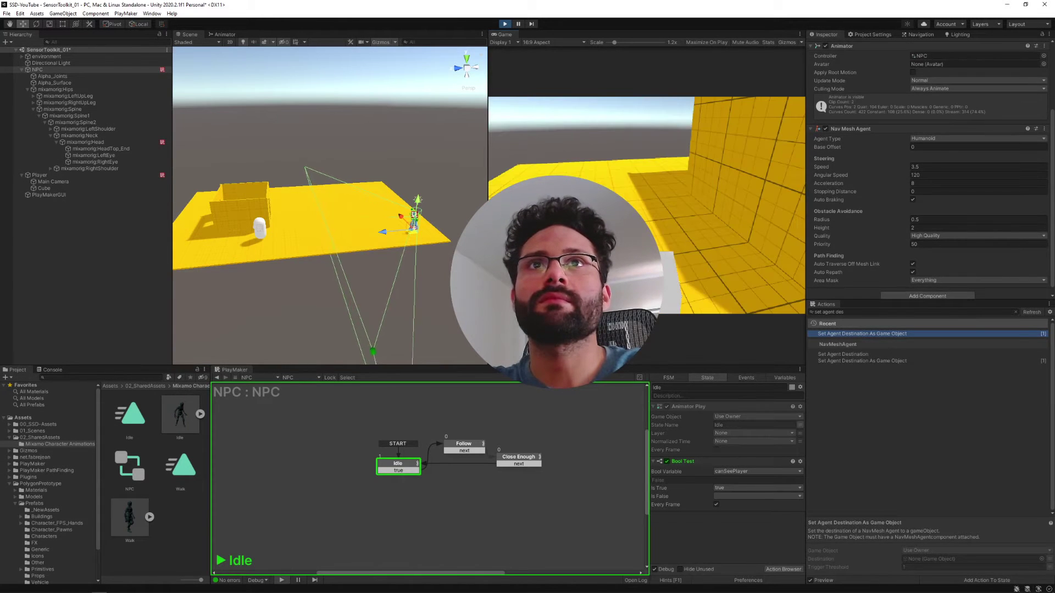
key("w")
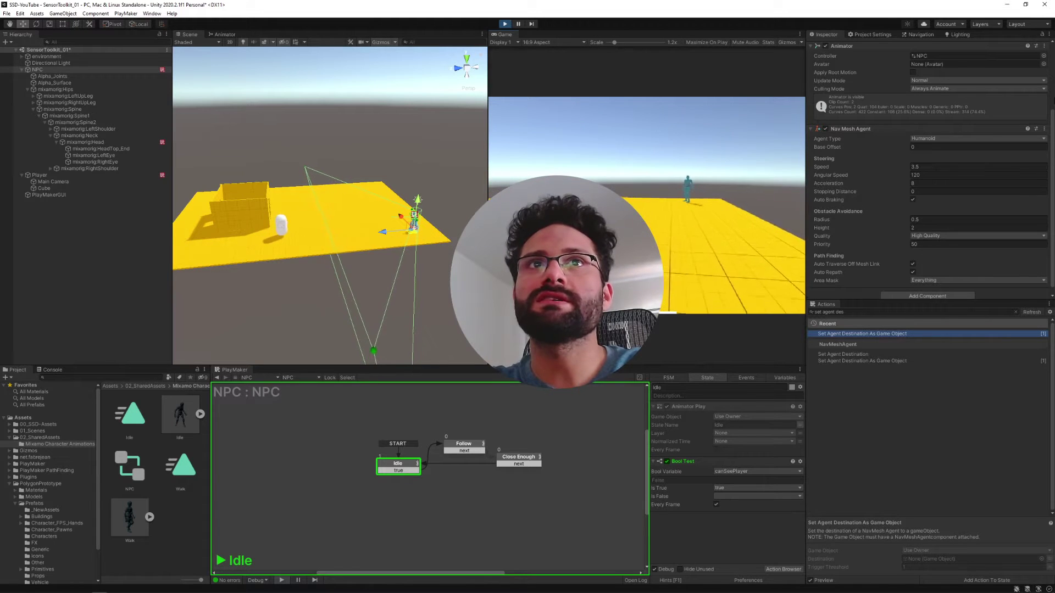
key("w")
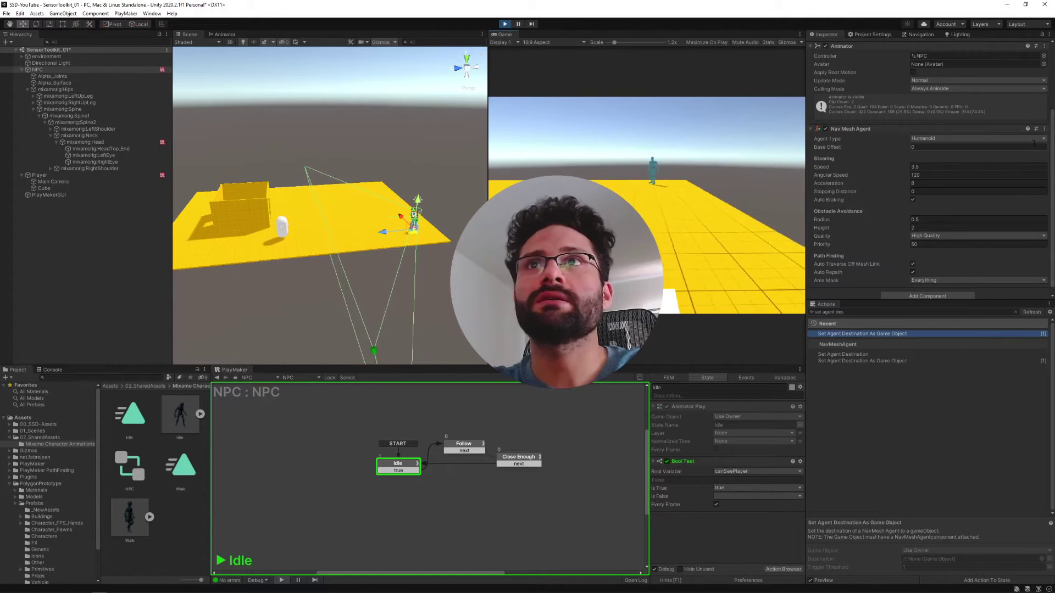
key("w")
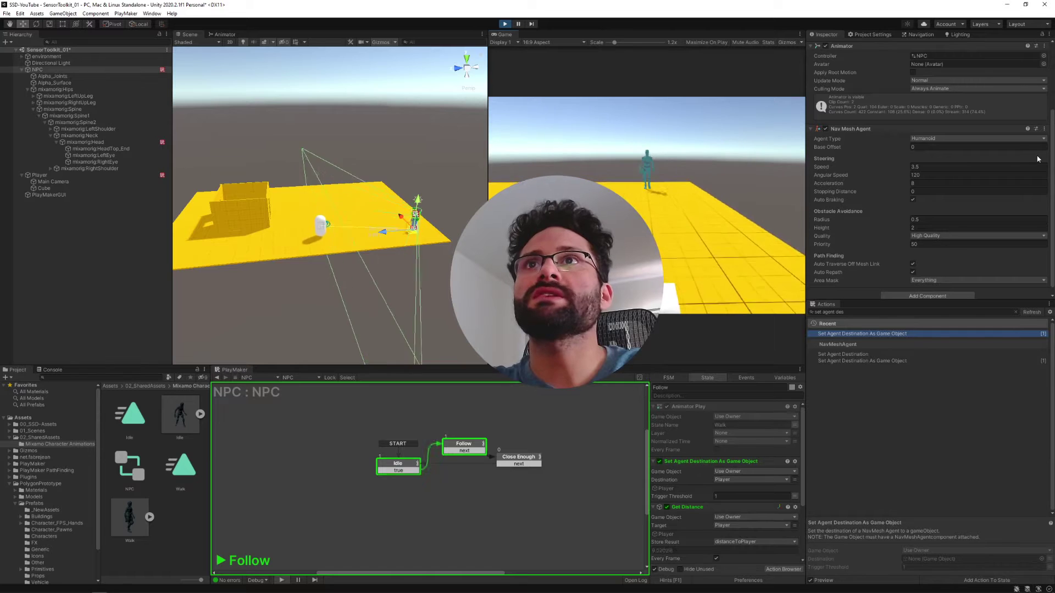
key("a")
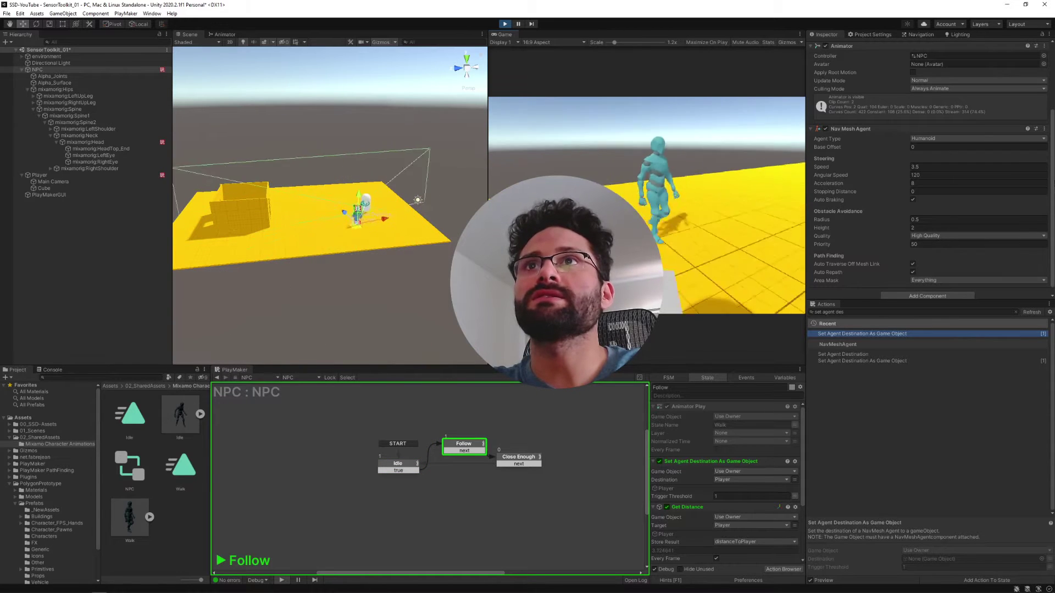
key("s")
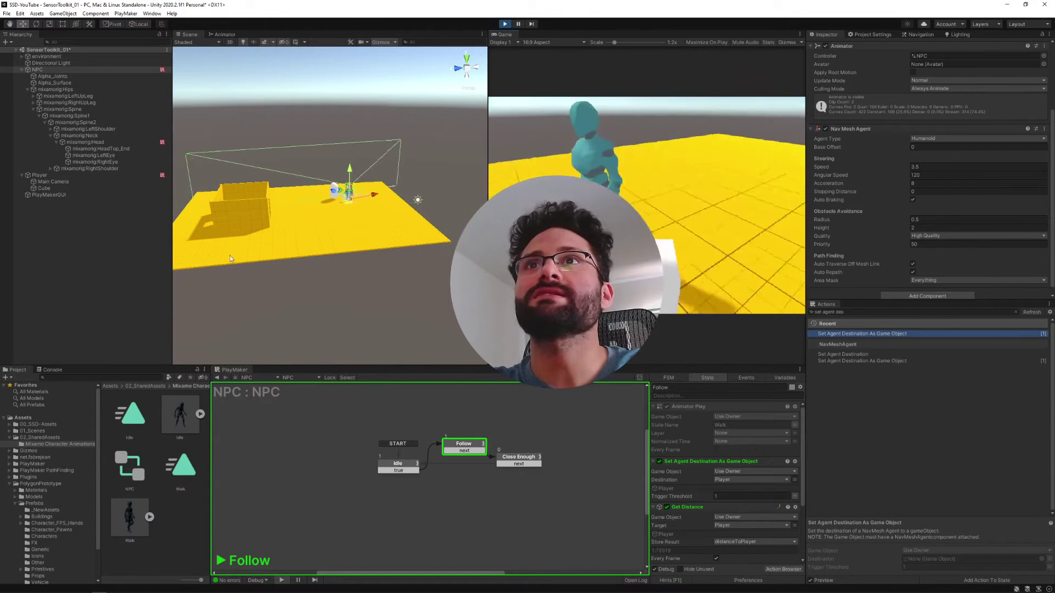
Inspect the head's Trigger Sensor and NpcFSM detection while moving the Player around the walled room, and stop the play test.
key("s")
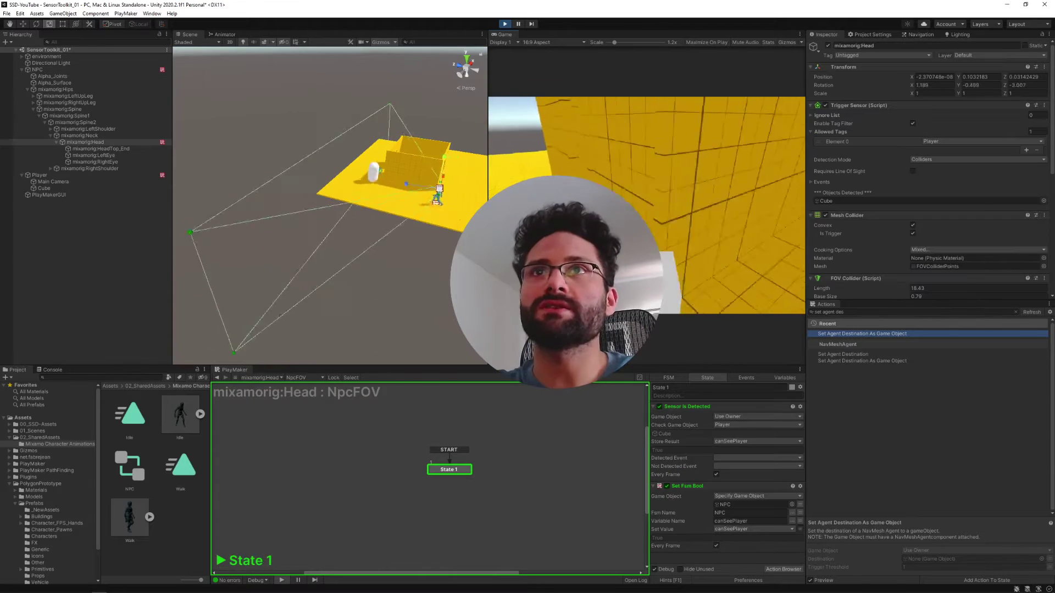
key("w")
key("a")
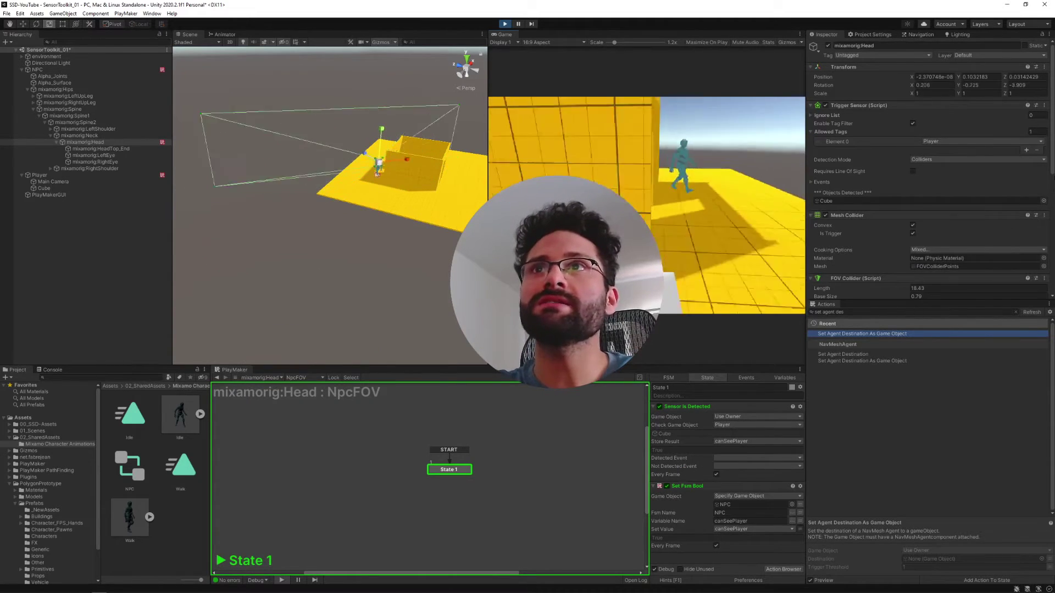
key("a")
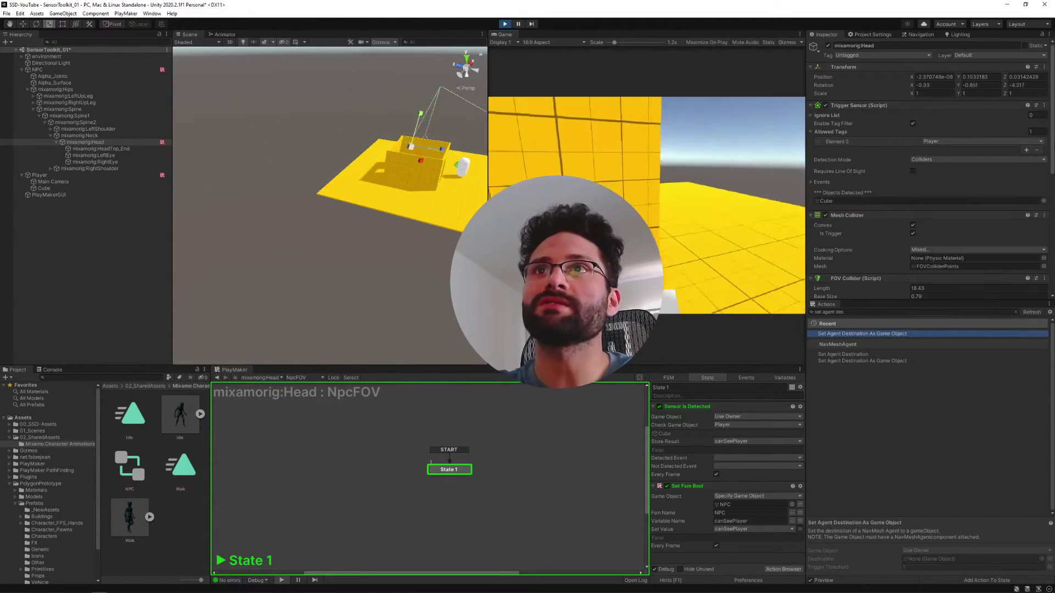
key("a")
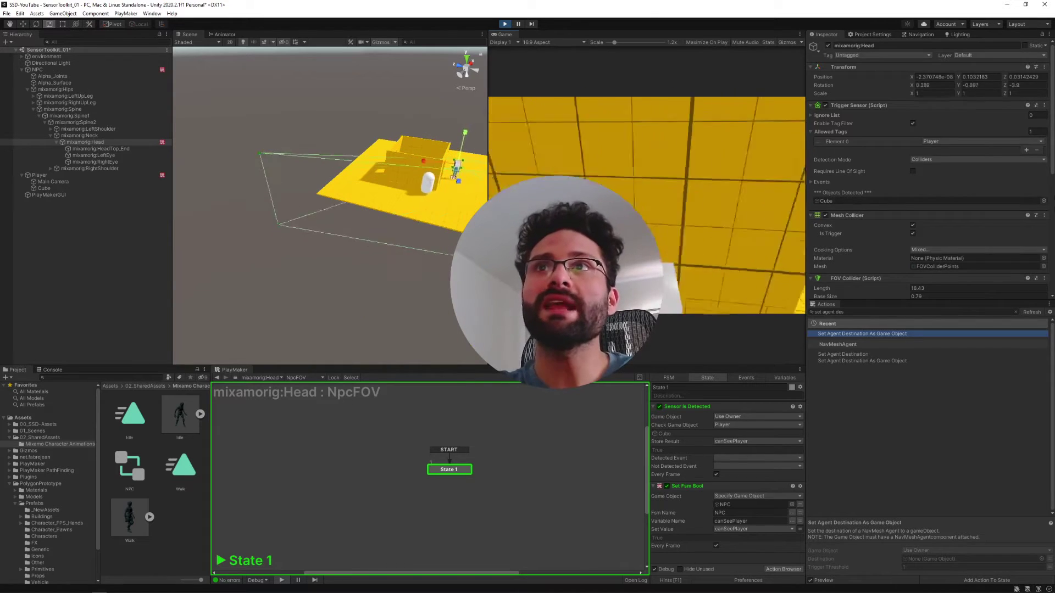
key("a")
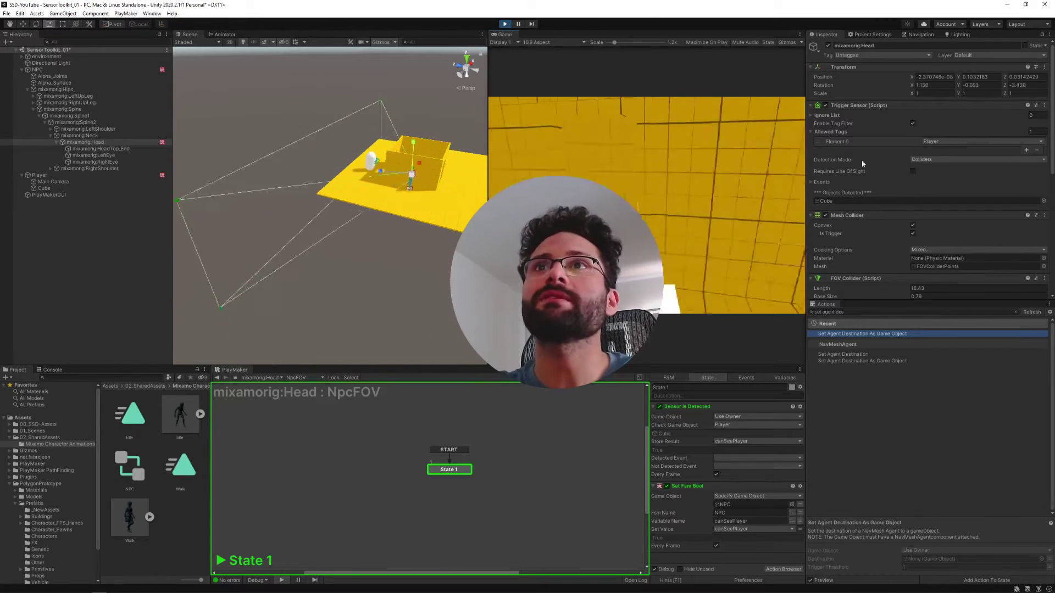
key("a")
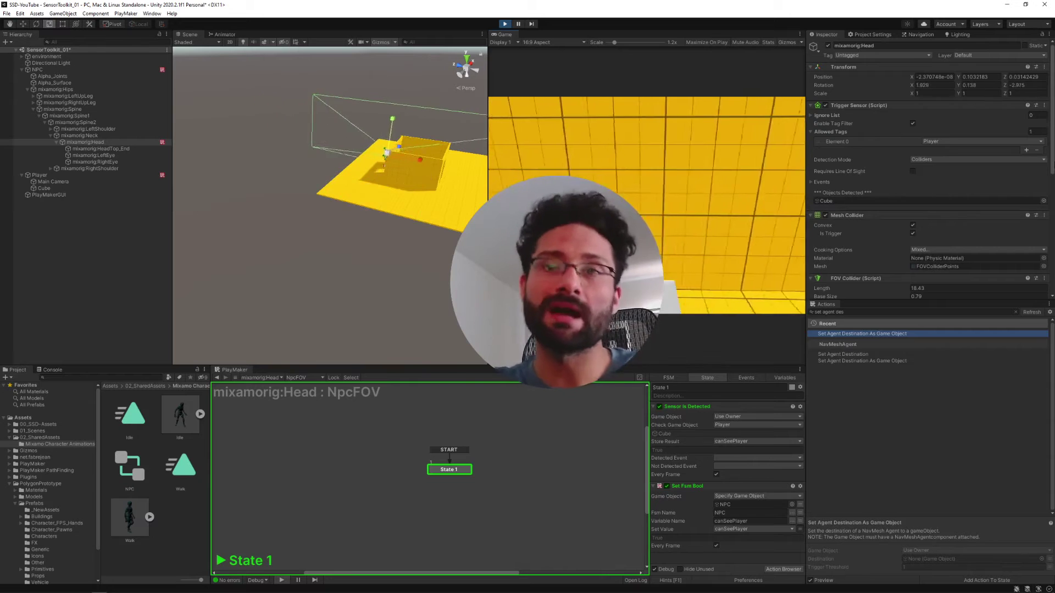
key("d")
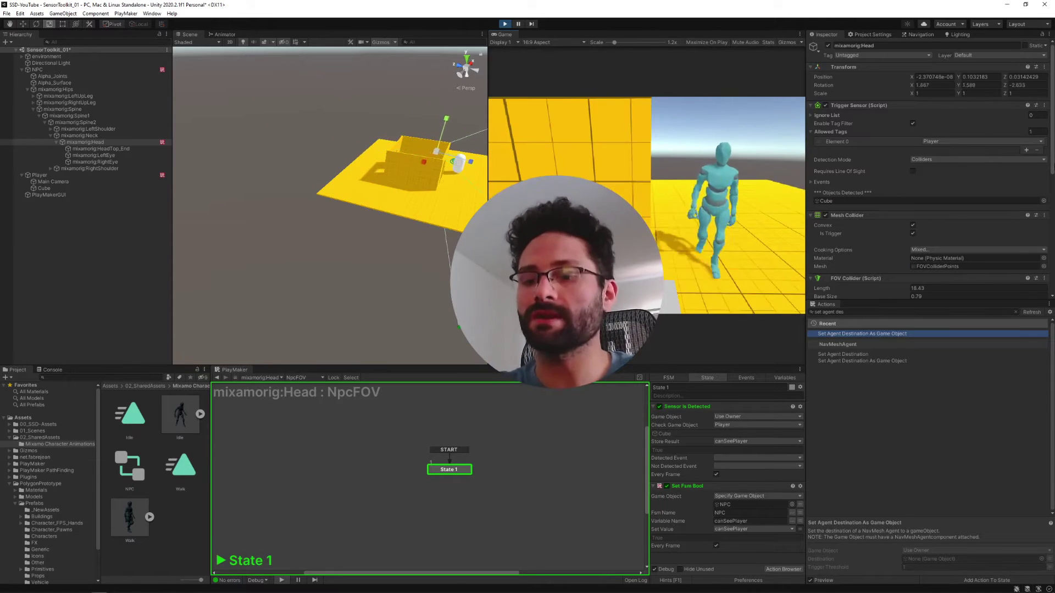
key("ctrl+p")
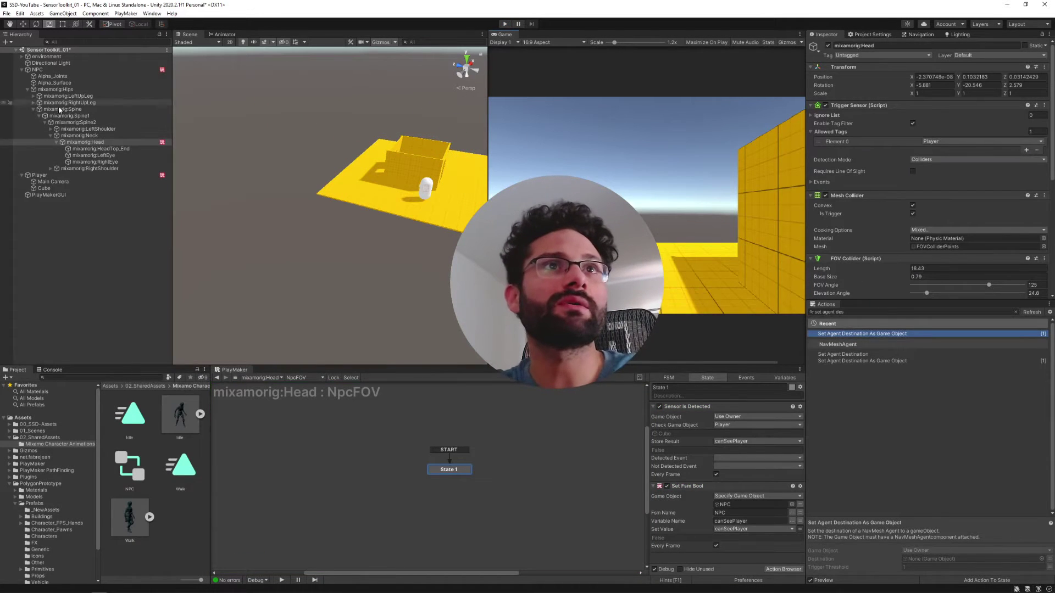
Enable Requires Line Of Sight on the head's Trigger Sensor and define User Layer 6 as Environment.
left_click(89, 143)
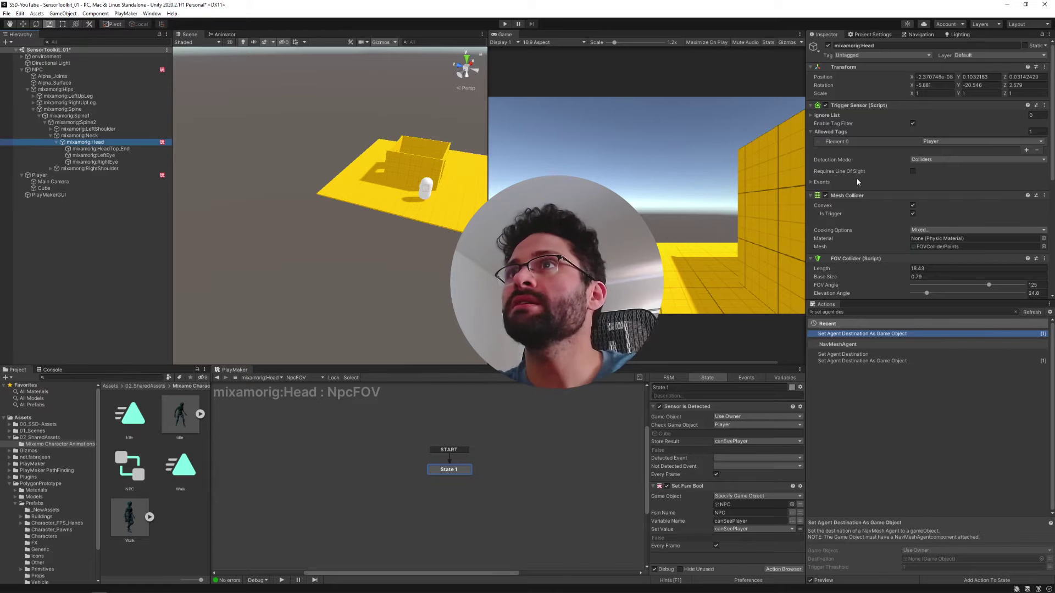
left_click(912, 172)
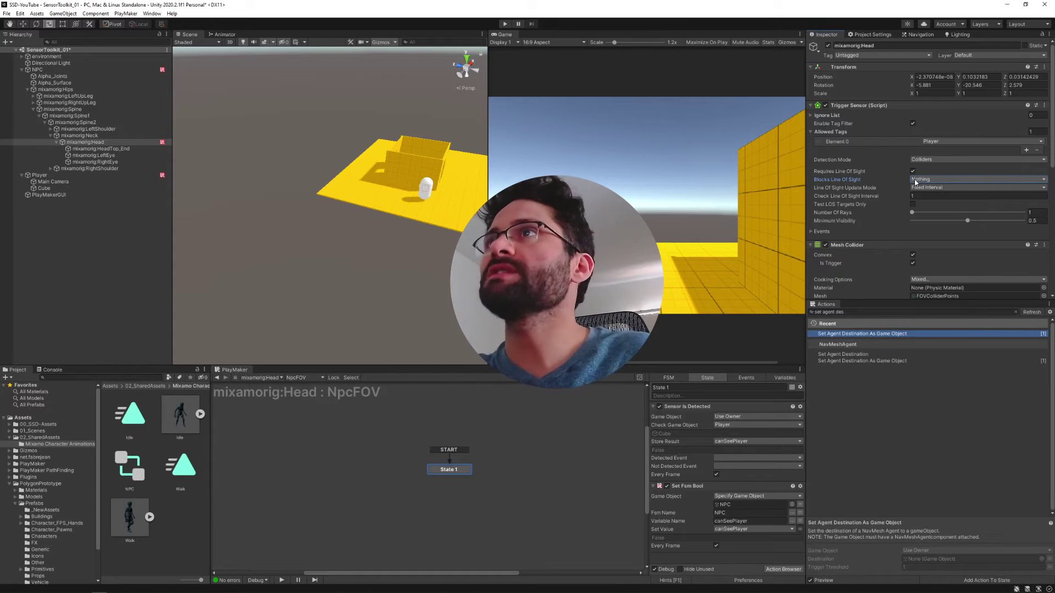
left_click(967, 56)
left_click(979, 112)
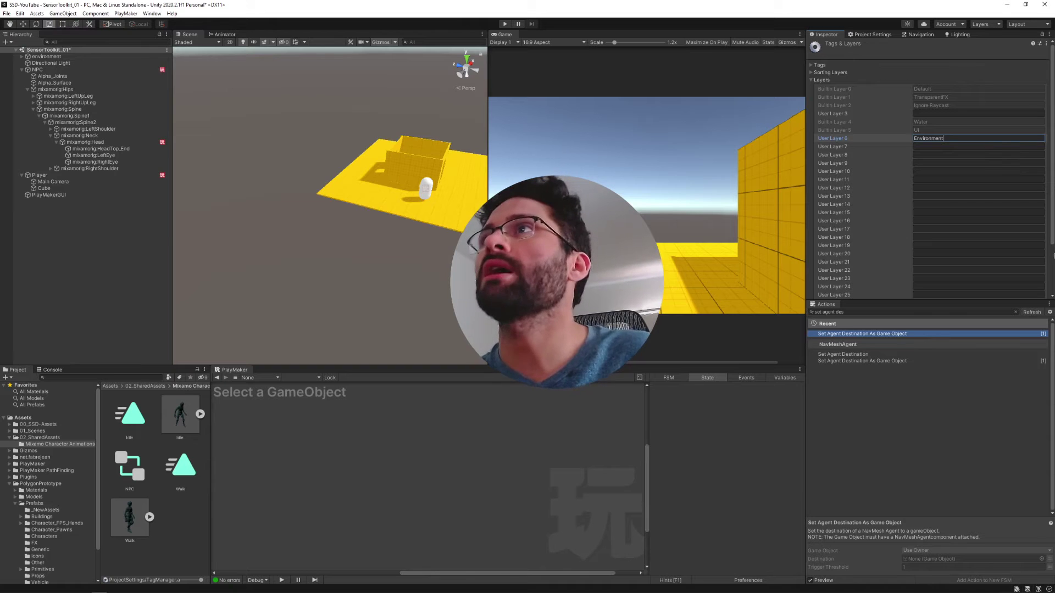
Assign the Environment layer to the four wall and door-wall pieces of the room.
left_click(425, 162)
right_click_drag(426, 162, 314, 161)
key("w")
key("d")
left_click(356, 167, "shift")
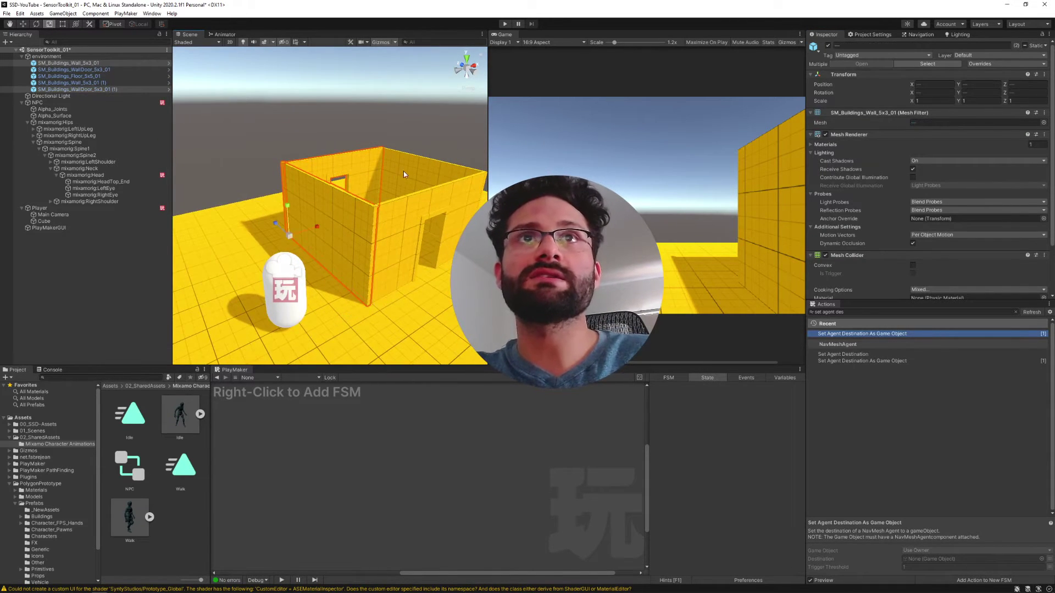
left_click(426, 177, "shift")
left_click(460, 207, "shift")
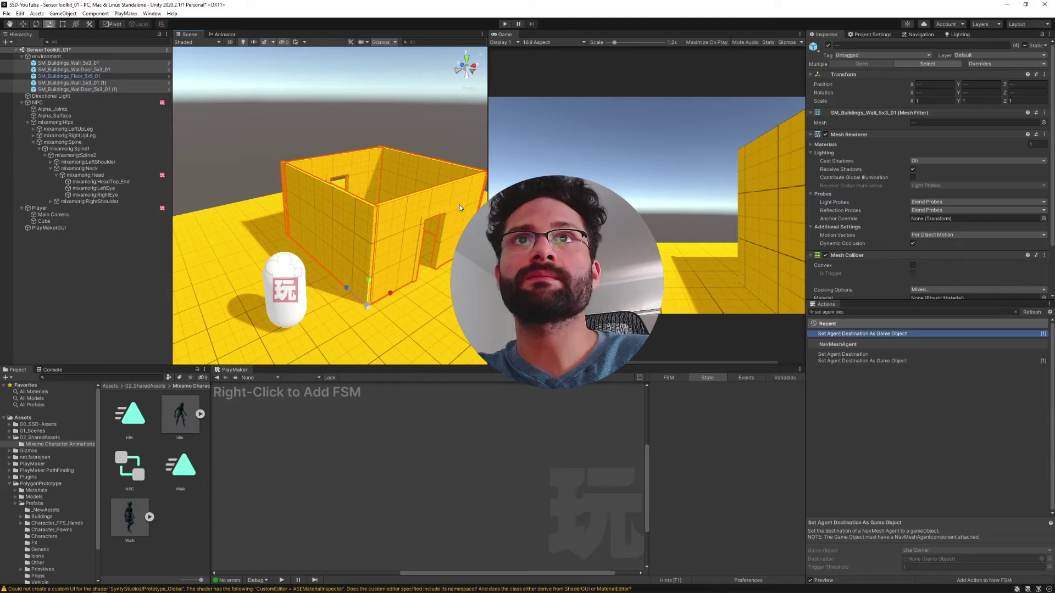
left_click(964, 56)
left_click(986, 109)
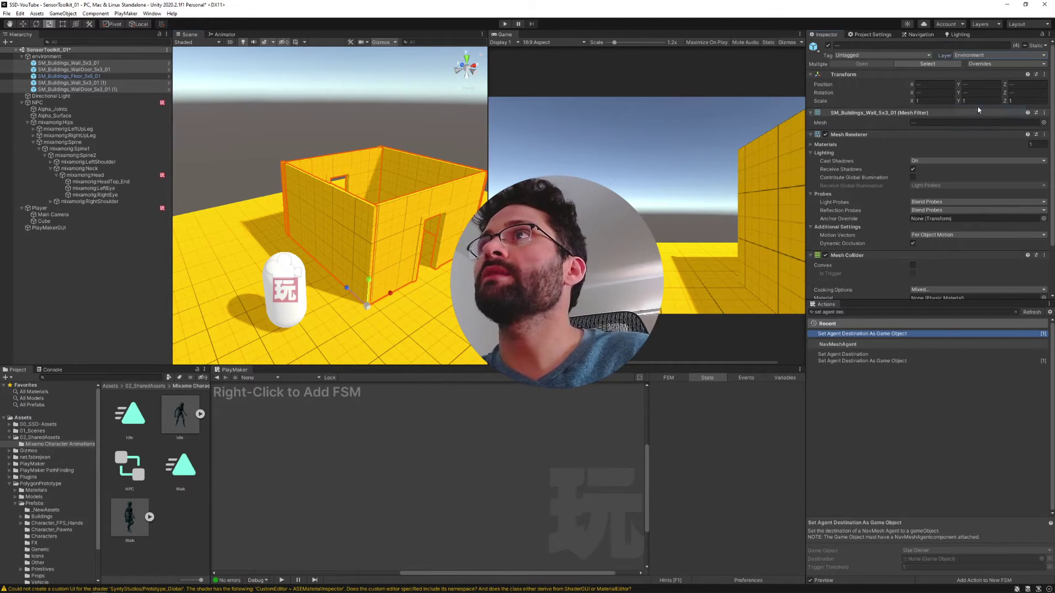
Set Blocks Line Of Sight to Environment on the mixamorig:Head Trigger Sensor.
left_click(131, 176)
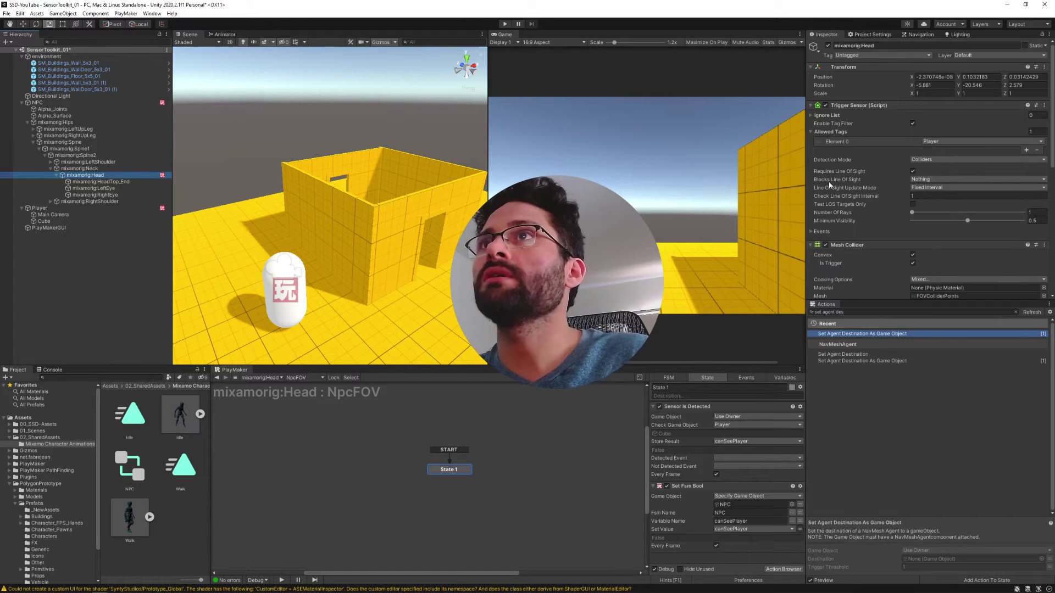
left_click(934, 180)
left_click(954, 254)
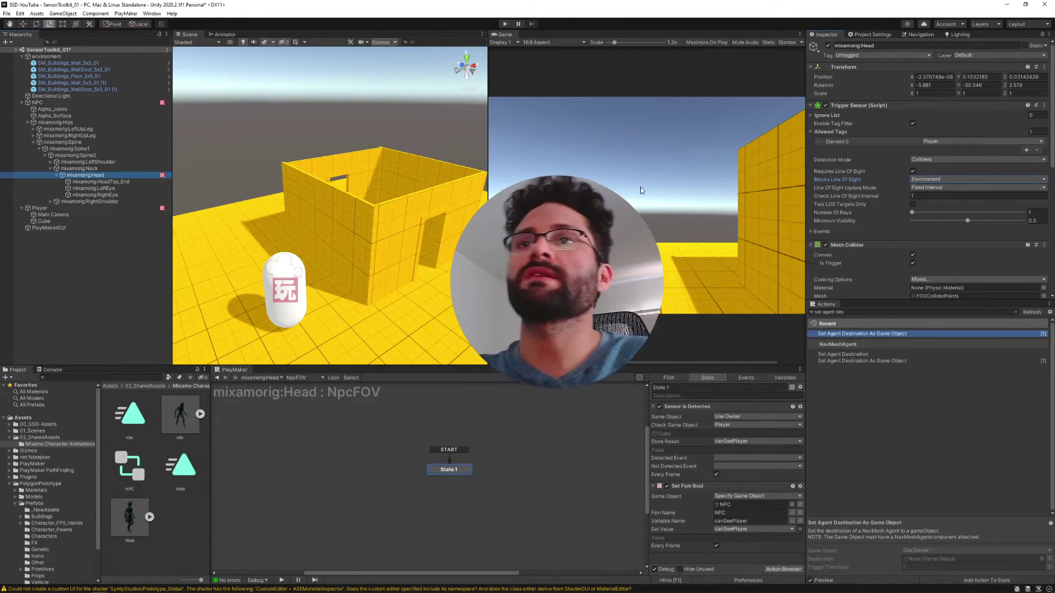
Play-test the NPC FSM, leading the Player past the NPC and around the walled room to check its Follow and Close Enough states.
left_click(52, 103)
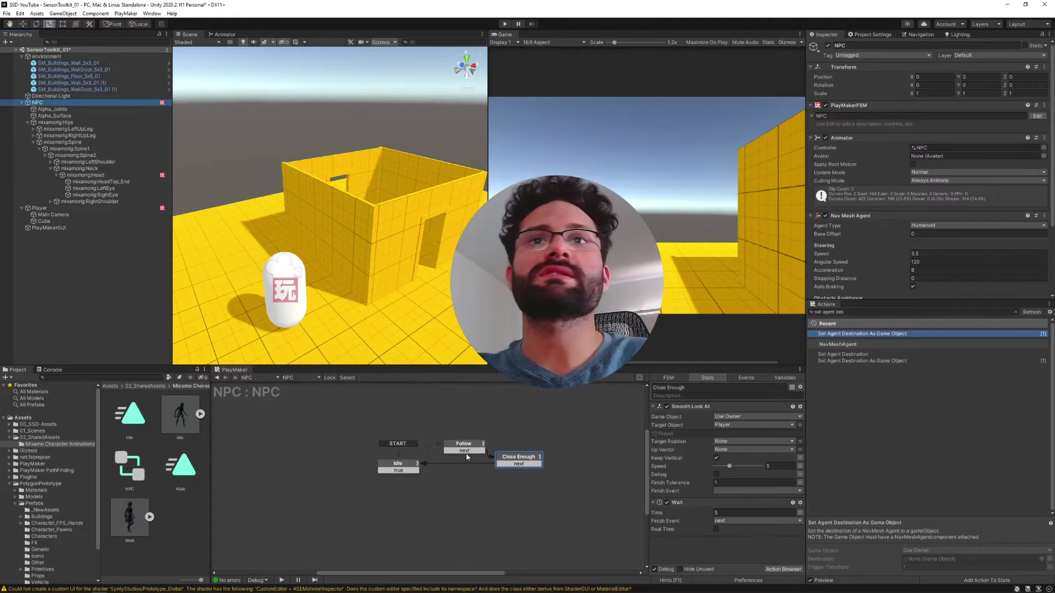
left_click(505, 24)
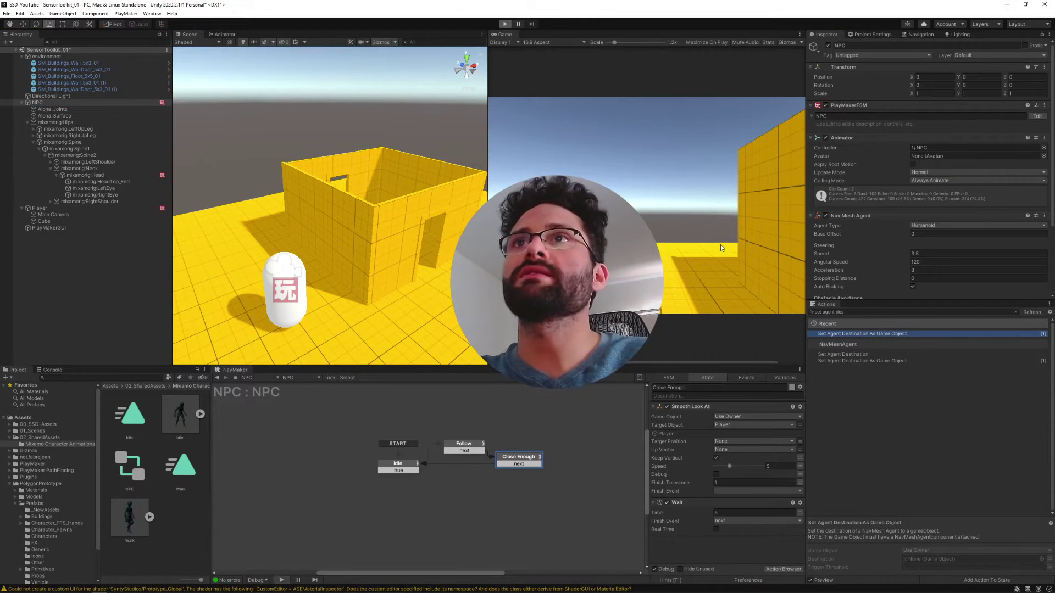
key("w")
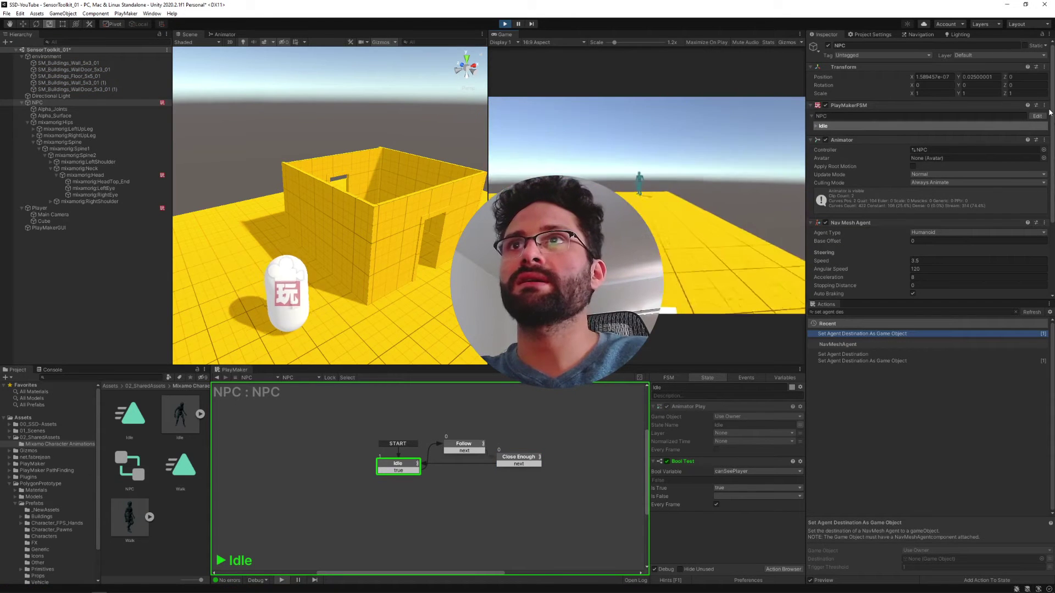
key("w")
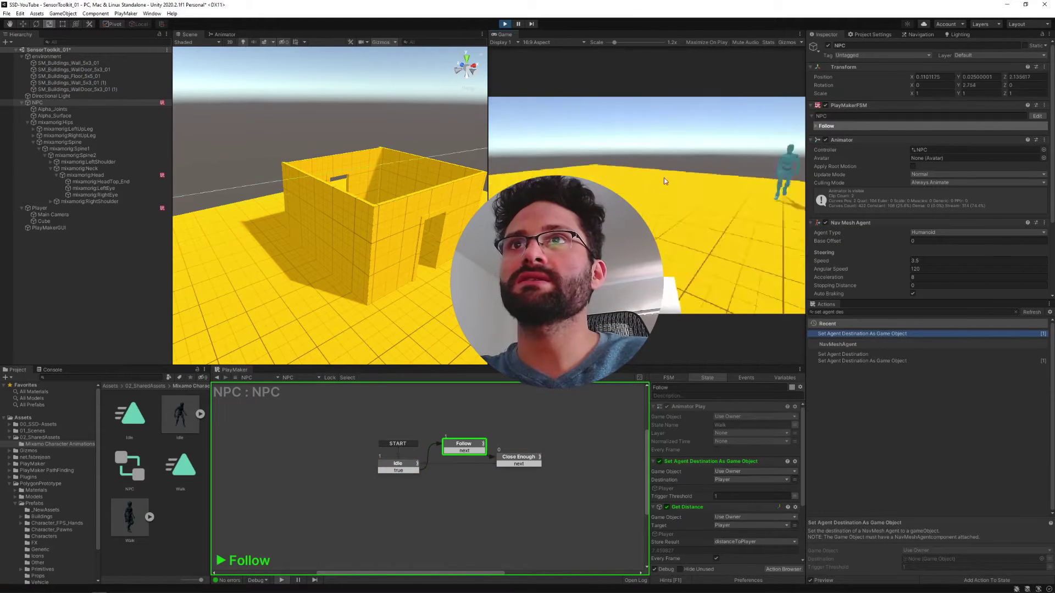
key("w")
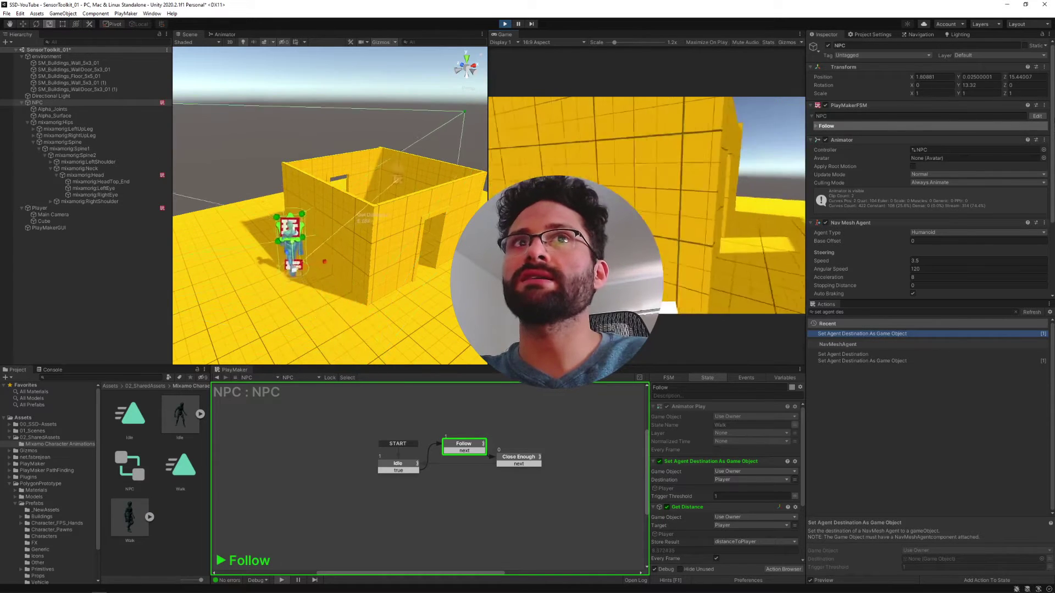
key("w")
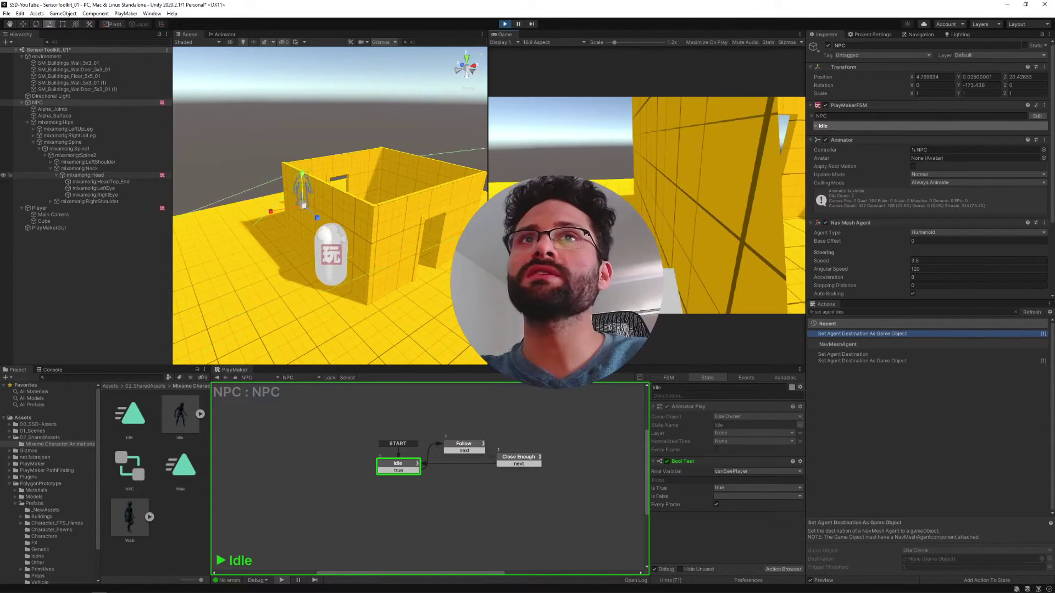
key("a")
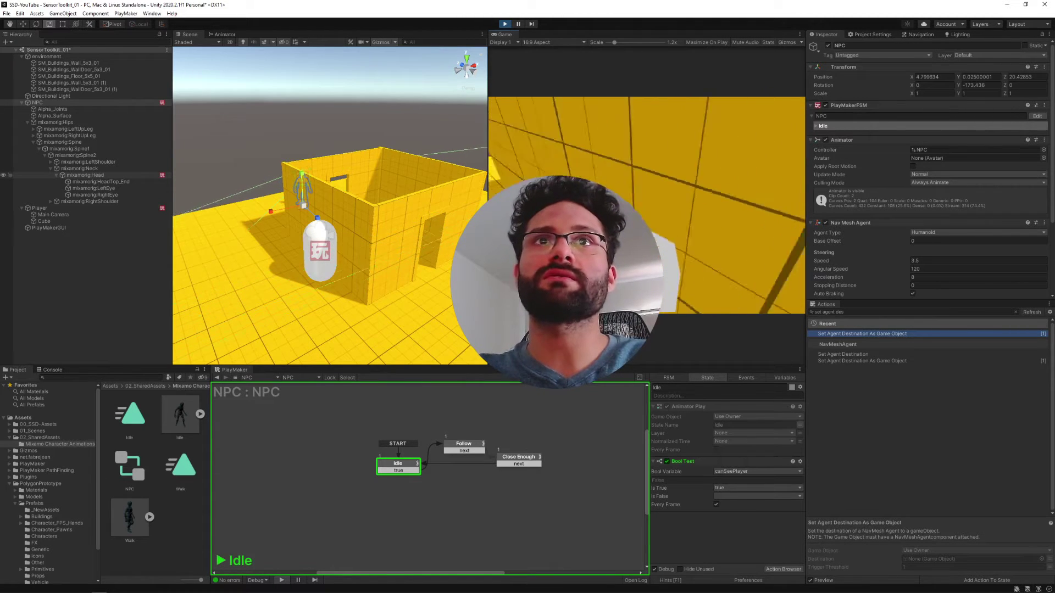
View the NPC up close in the Scene and move the Player behind the room's walls to check the line-of-sight blocking.
right_click_drag(308, 214, 324, 193)
scroll(340, 255, "up", 2)
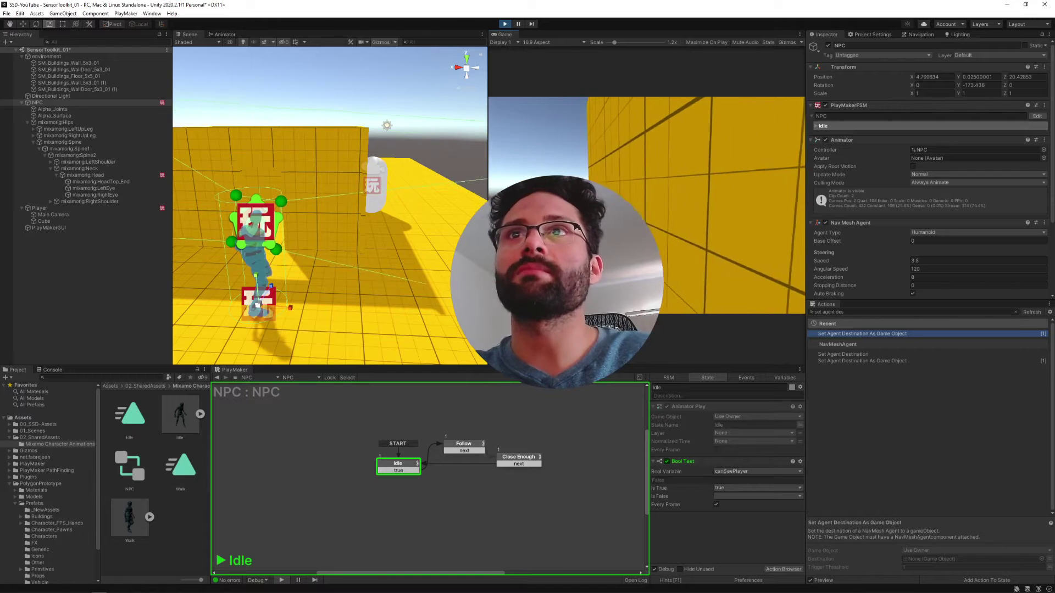
key("d")
key("d")
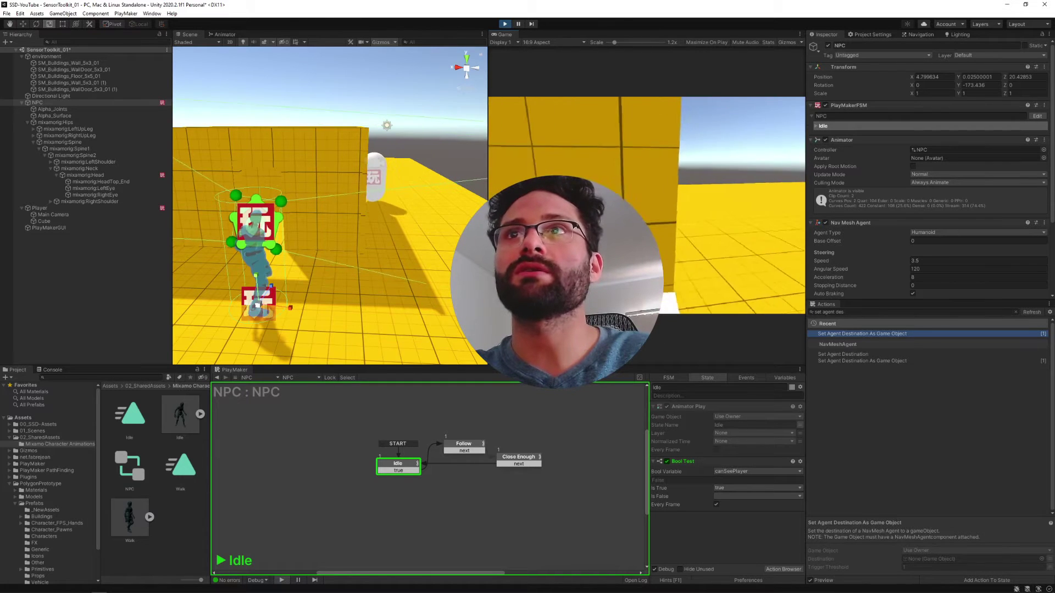
key("d")
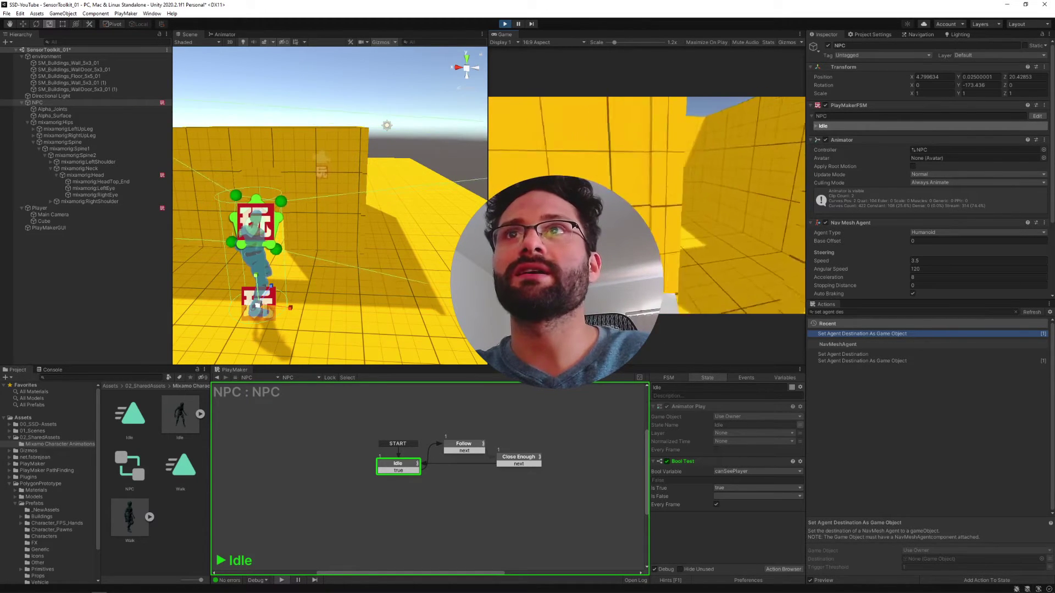
key("s")
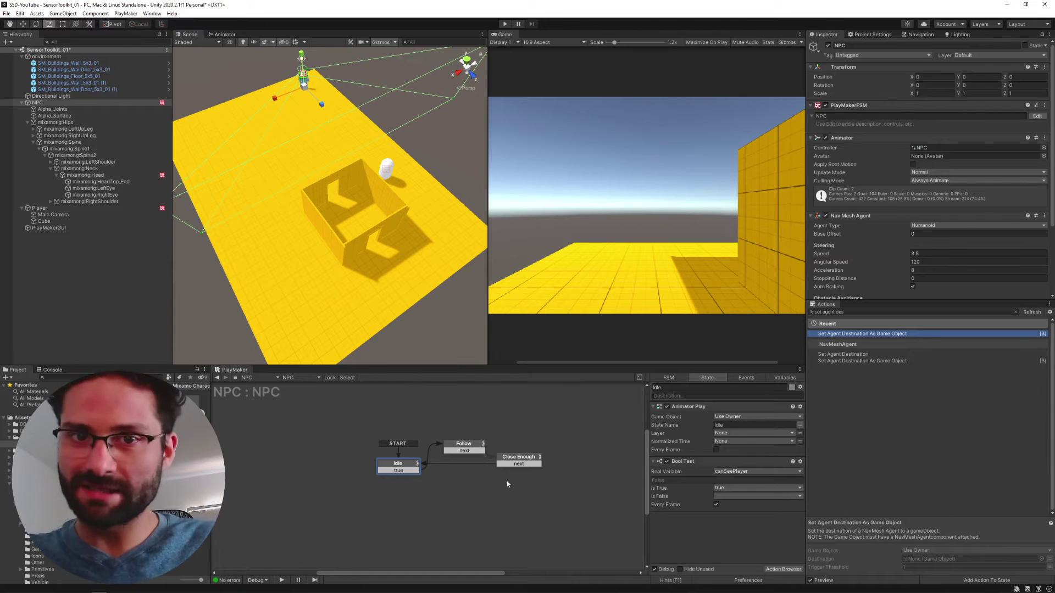
Remove the Smooth Look At action from the NPC's Close Enough state.
left_click(516, 460)
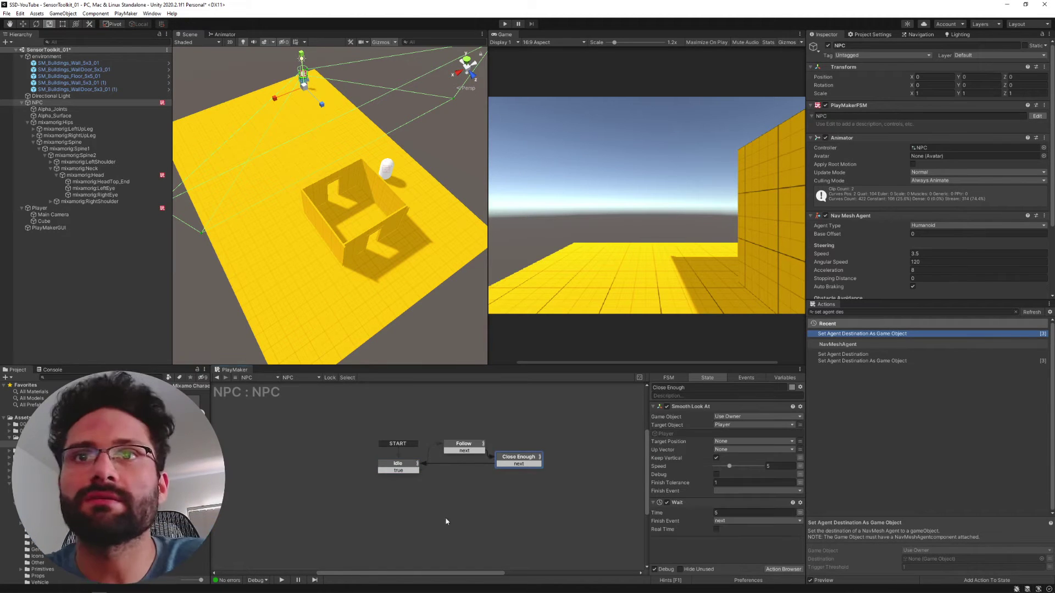
left_click(690, 406)
key("Delete")
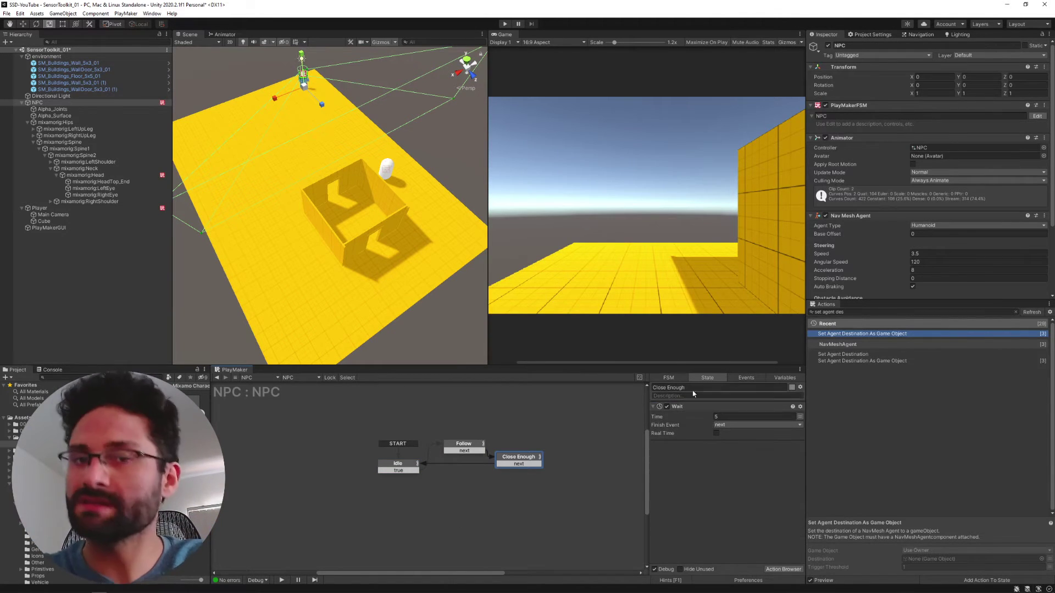
Play-test the NPC without Smooth Look At by circling the Player around the room and behind the NPC, and stop the test.
left_click(504, 24)
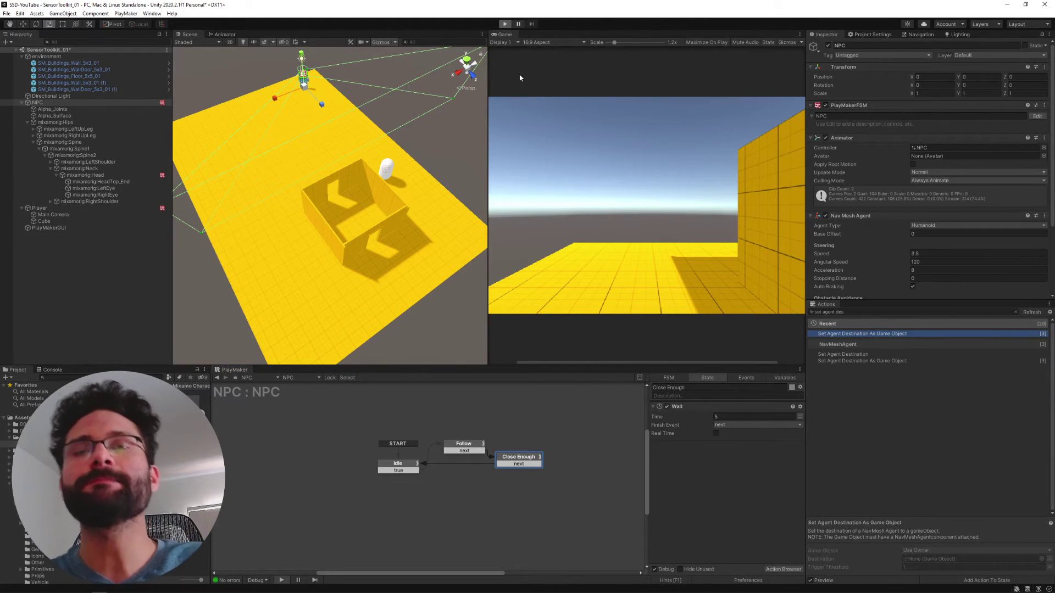
key("s")
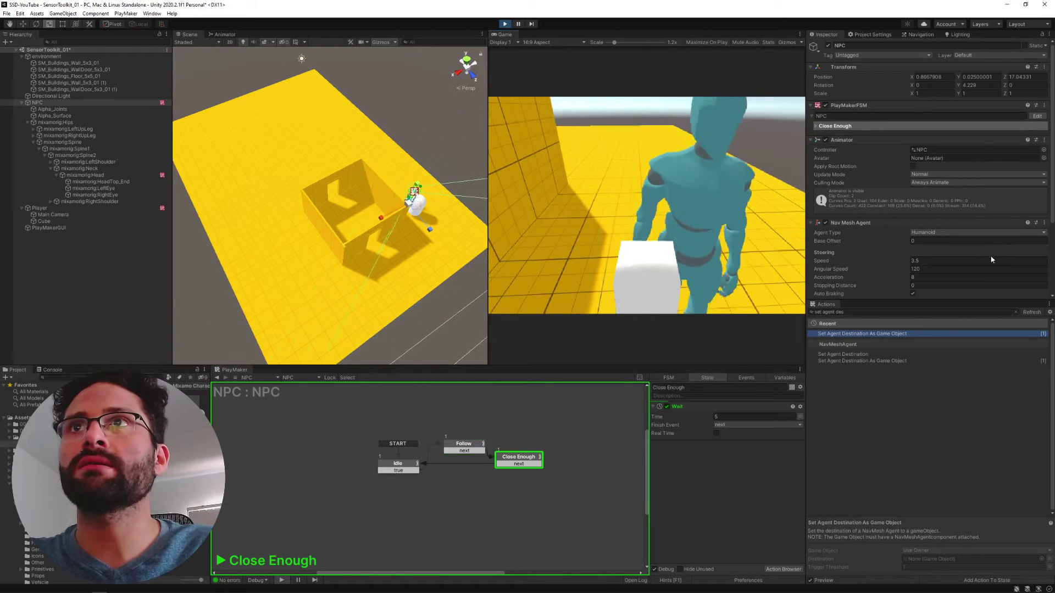
key("w")
key("w")
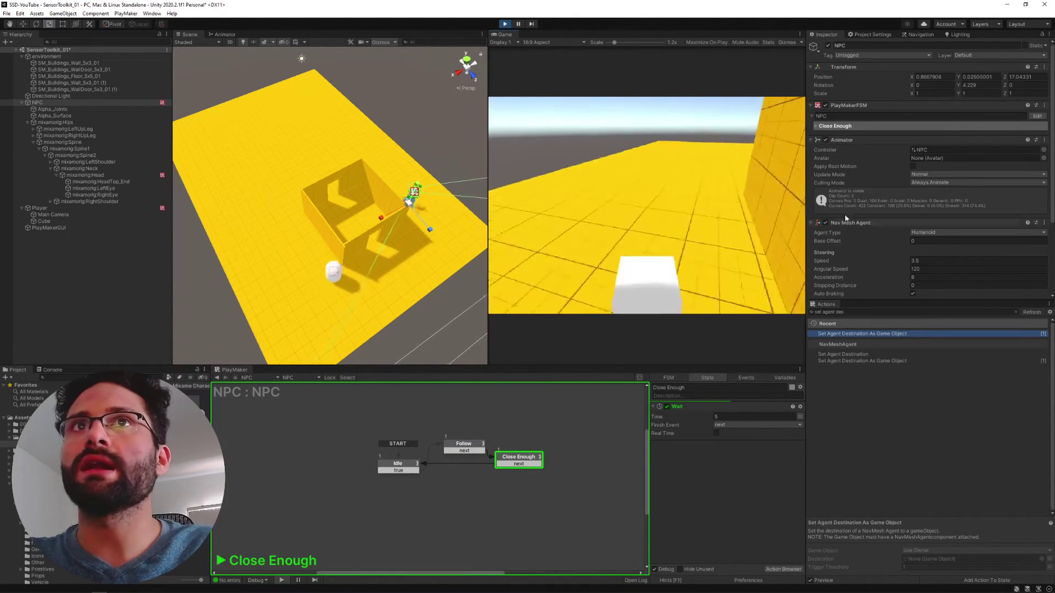
key("w")
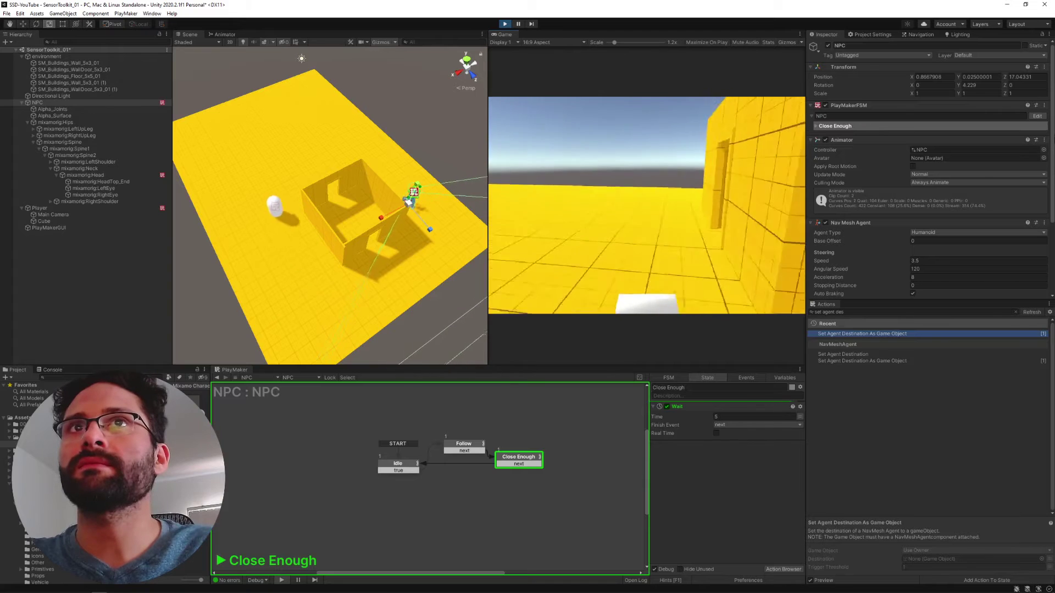
key("w")
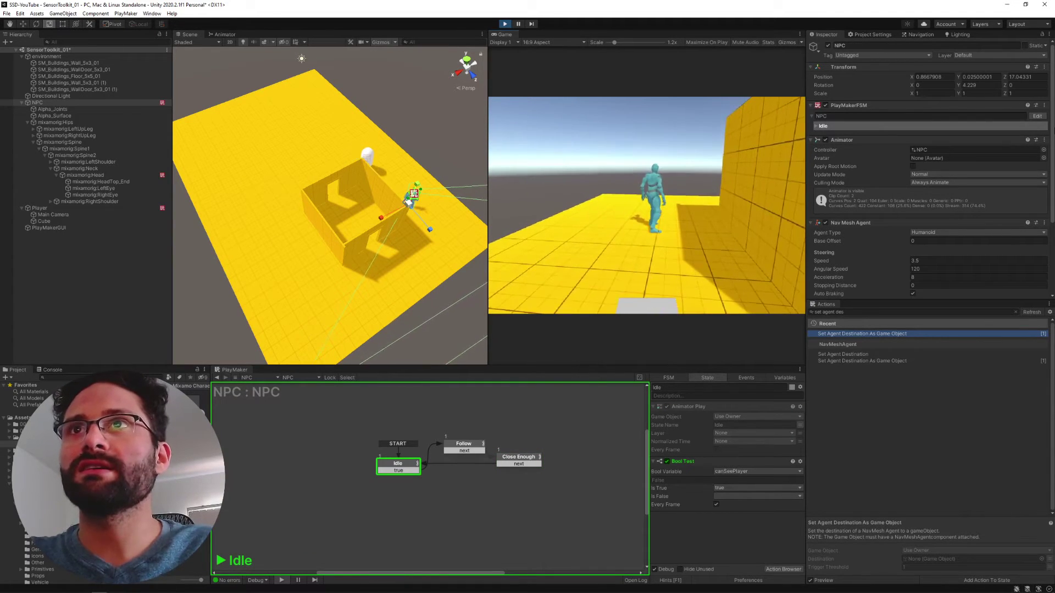
key("w")
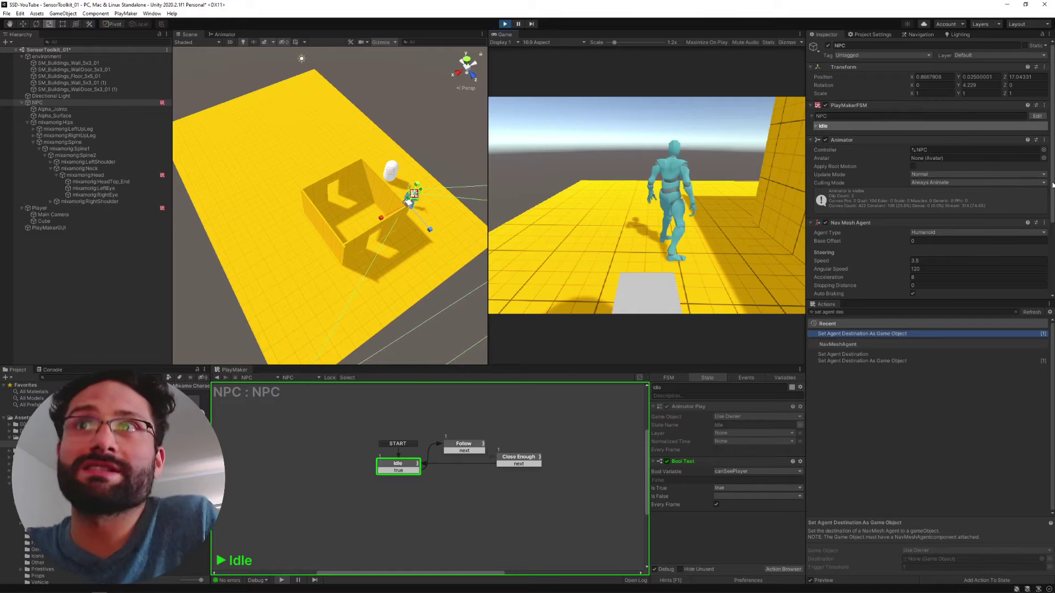
key("w")
key("d")
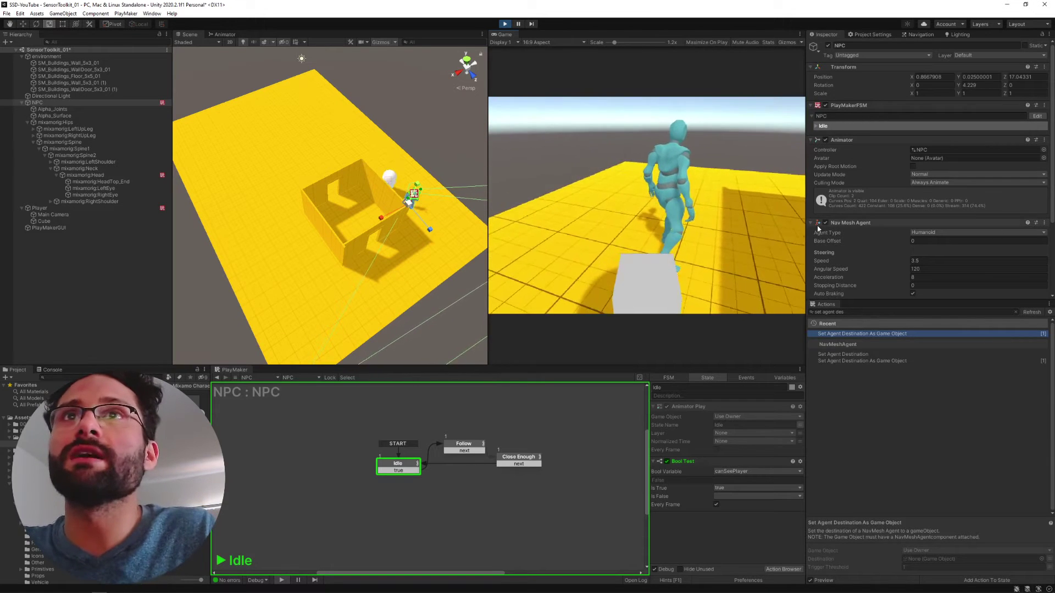
left_click(505, 24)
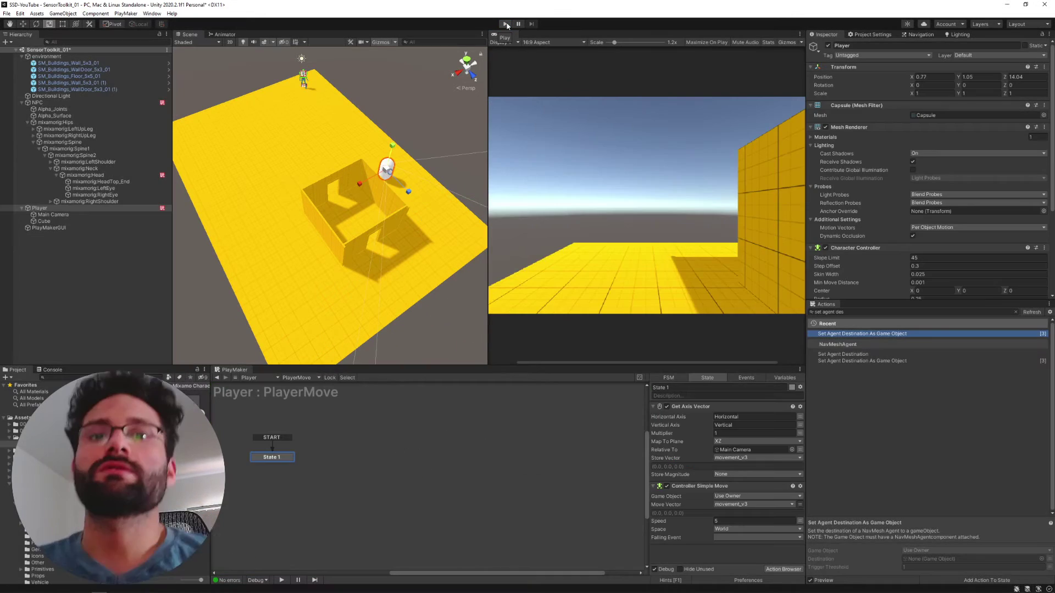